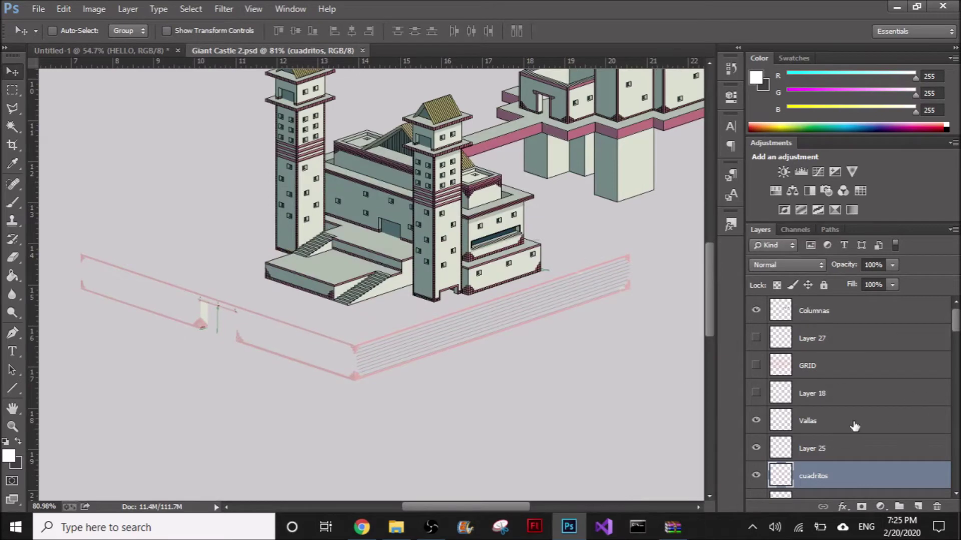
Preview the Layer 18, GRID and Layer 27 layers over the castle, hide them again, and look through the layer list.
{"action": "left_click_drag", "start_coordinate": [757, 394], "coordinate": [758, 353]}
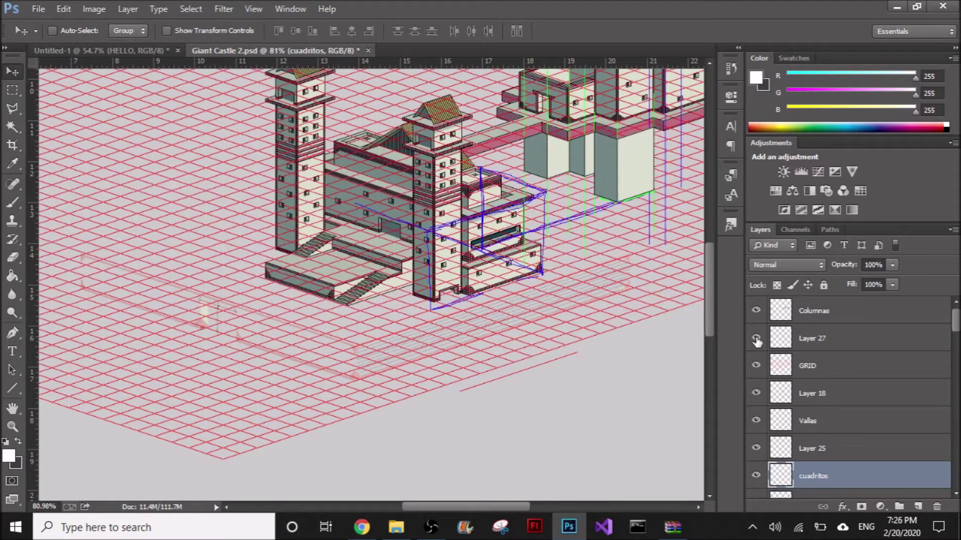
{"action": "left_click_drag", "start_coordinate": [758, 346], "coordinate": [758, 395]}
{"action": "scroll", "coordinate": [842, 393], "scroll_direction": "down", "scroll_amount": 5}
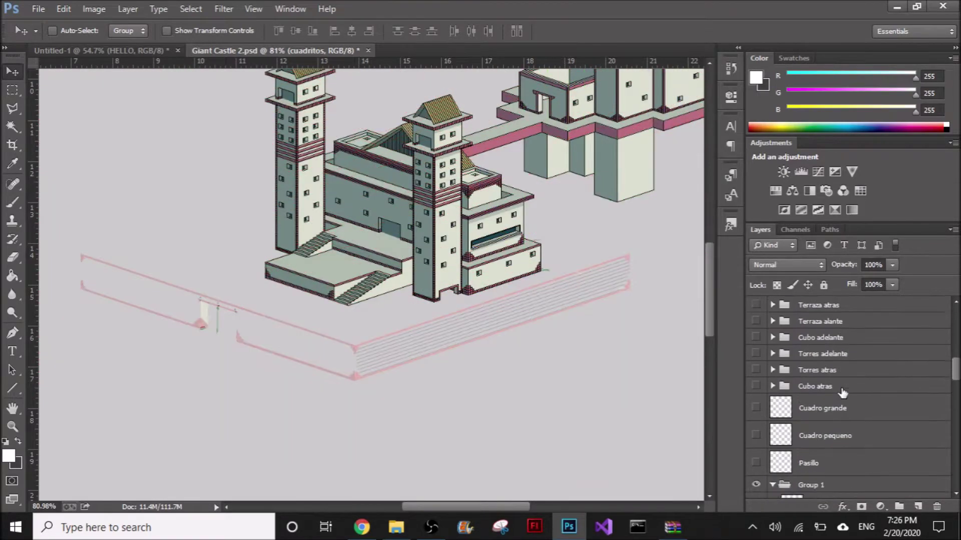
{"action": "scroll", "coordinate": [874, 415], "scroll_direction": "down", "scroll_amount": 6}
{"action": "scroll", "coordinate": [906, 450], "scroll_direction": "up", "scroll_amount": 10}
{"action": "scroll", "coordinate": [888, 410], "scroll_direction": "up", "scroll_amount": 5}
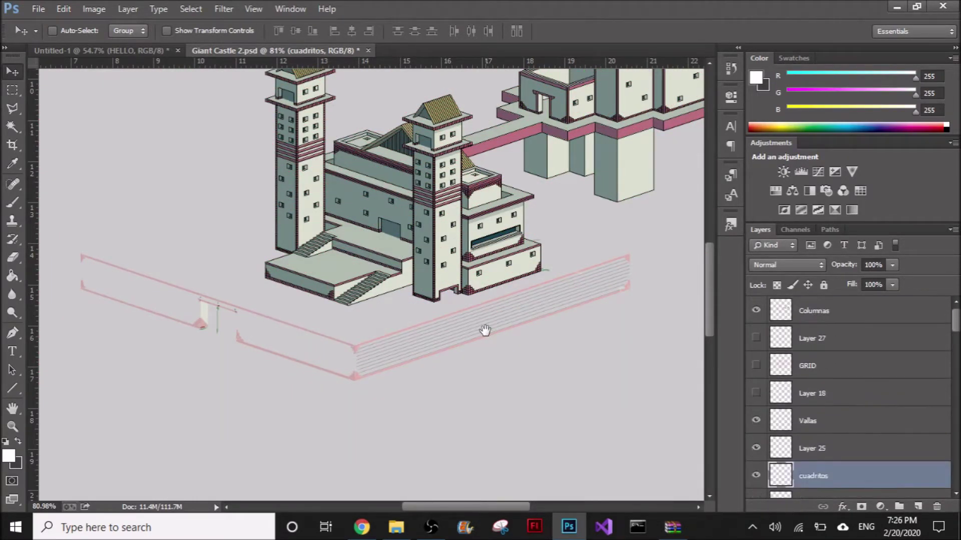
{"action": "left_click_drag", "start_coordinate": [484, 330], "coordinate": [455, 360]}
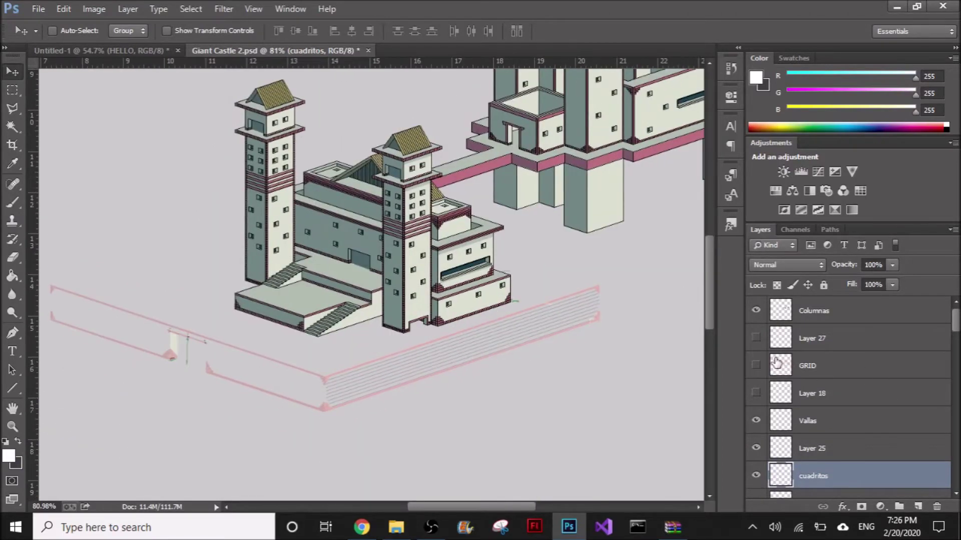
Show the GRID layer over the castle drawing and switch to the Pencil tool.
{"action": "left_click", "coordinate": [756, 366]}
{"action": "left_click_drag", "start_coordinate": [373, 337], "coordinate": [510, 234]}
{"action": "scroll", "coordinate": [350, 357], "scroll_direction": "up", "scroll_amount": 15}
{"action": "scroll", "coordinate": [422, 332], "scroll_direction": "down", "scroll_amount": 5}
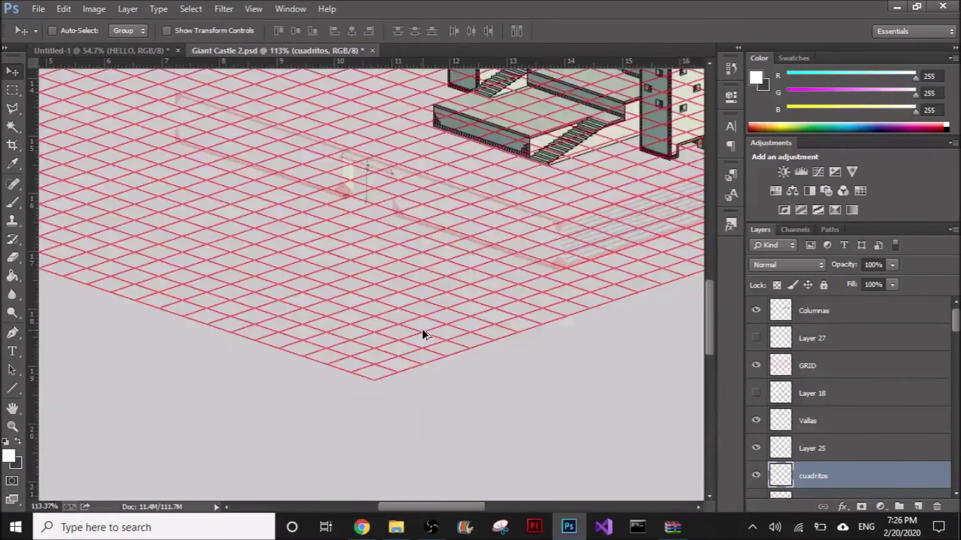
{"action": "scroll", "coordinate": [423, 332], "scroll_direction": "down", "scroll_amount": 3}
{"action": "left_click_drag", "start_coordinate": [477, 291], "coordinate": [366, 362]}
{"action": "scroll", "coordinate": [270, 370], "scroll_direction": "up", "scroll_amount": 6}
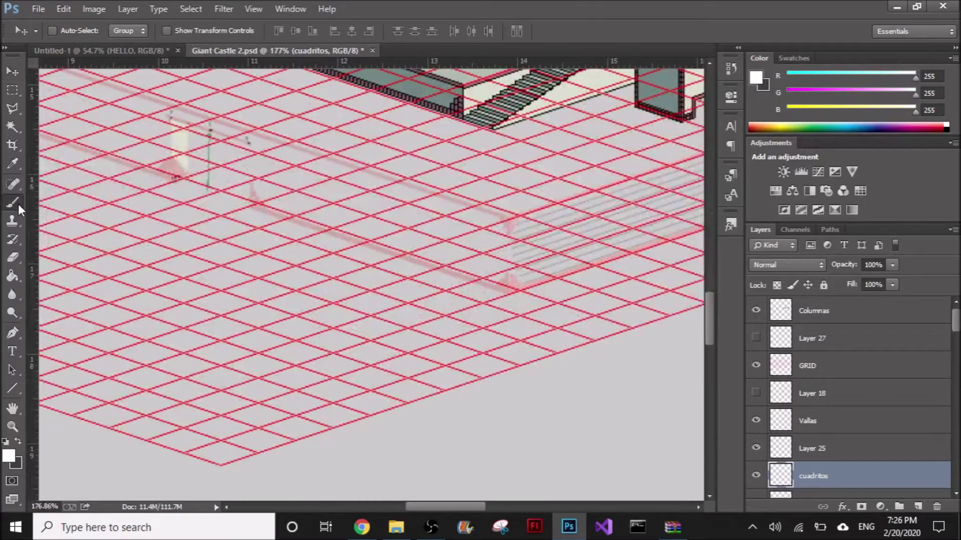
{"action": "left_click", "coordinate": [18, 203]}
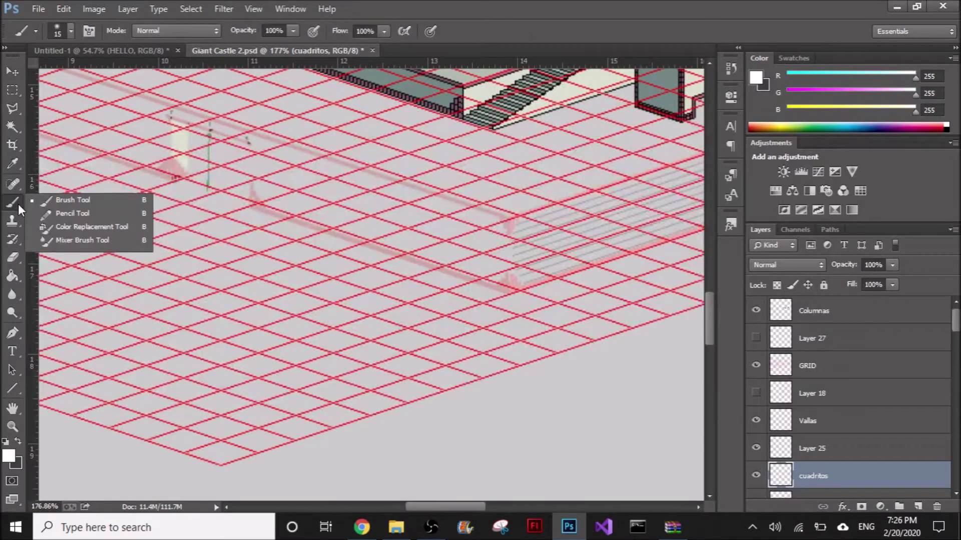
{"action": "left_click", "coordinate": [94, 213]}
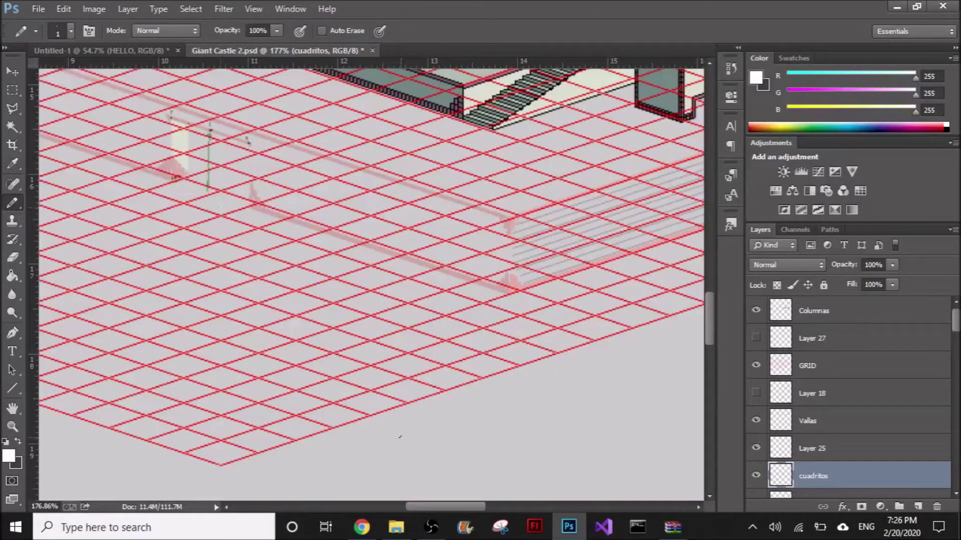
Examine the grid's pixel steps and how the castle's stairs, walls and towers line up with the grid.
{"action": "scroll", "coordinate": [400, 436], "scroll_direction": "up", "scroll_amount": 5}
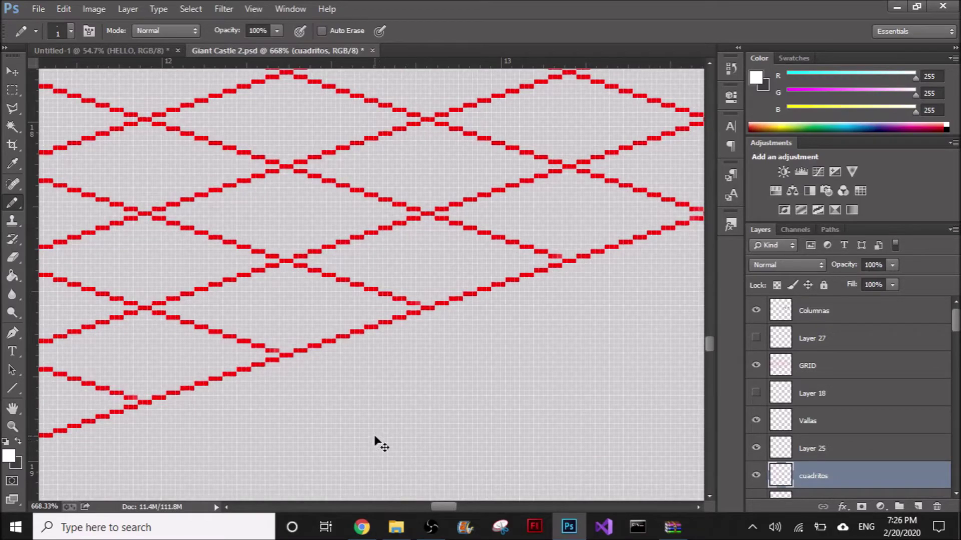
{"action": "scroll", "coordinate": [450, 393], "scroll_direction": "down", "scroll_amount": 6}
{"action": "scroll", "coordinate": [453, 400], "scroll_direction": "down", "scroll_amount": 3}
{"action": "left_click_drag", "start_coordinate": [532, 266], "coordinate": [268, 402]}
{"action": "left_click_drag", "start_coordinate": [603, 235], "coordinate": [491, 316]}
{"action": "left_click_drag", "start_coordinate": [526, 264], "coordinate": [680, 187]}
{"action": "left_click_drag", "start_coordinate": [399, 380], "coordinate": [495, 305]}
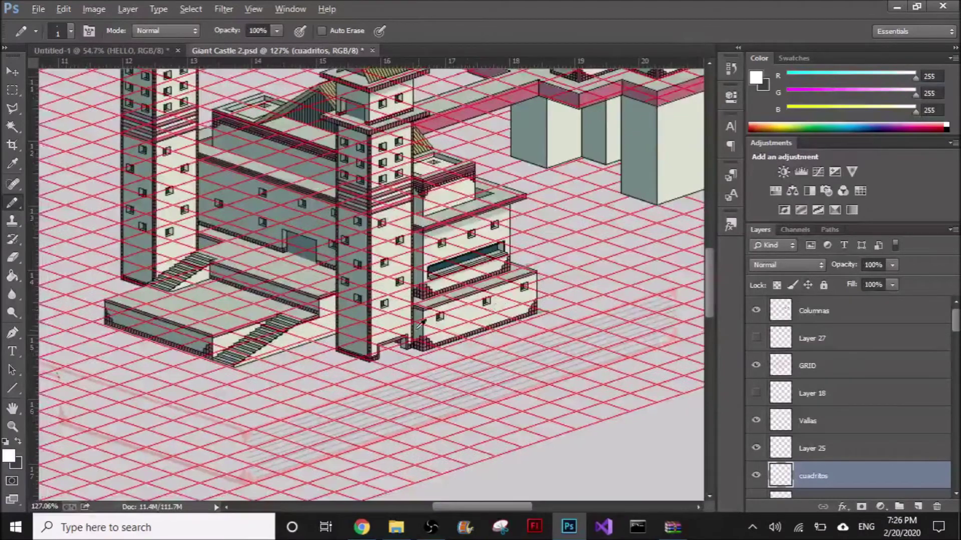
{"action": "scroll", "coordinate": [390, 323], "scroll_direction": "up", "scroll_amount": 9}
{"action": "left_click_drag", "start_coordinate": [352, 380], "coordinate": [510, 352]}
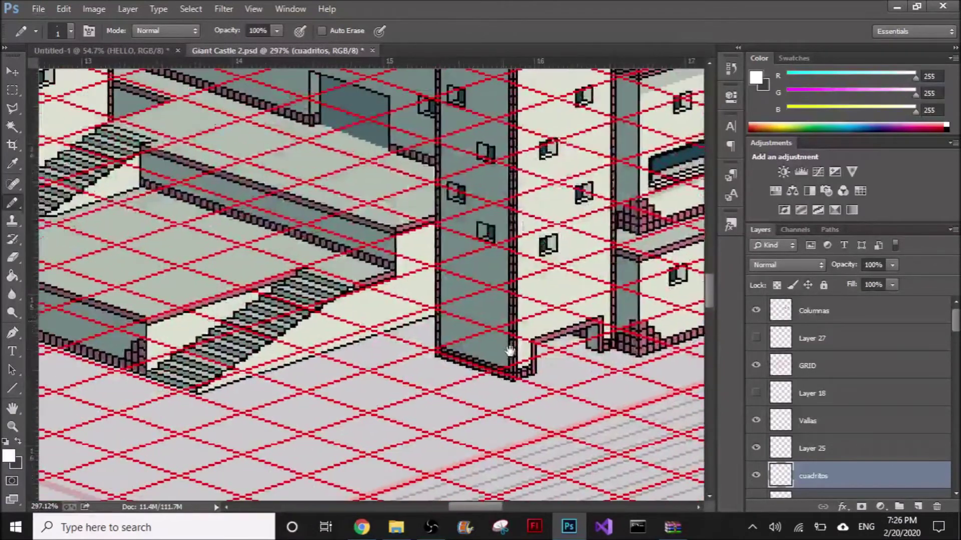
{"action": "left_click_drag", "start_coordinate": [313, 358], "coordinate": [479, 350]}
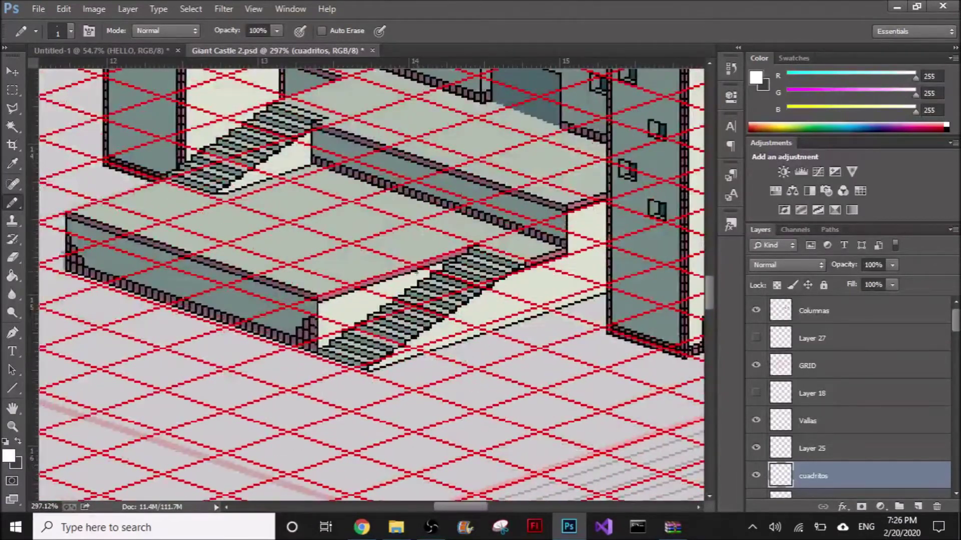
{"action": "left_click_drag", "start_coordinate": [558, 308], "coordinate": [327, 405]}
{"action": "left_click_drag", "start_coordinate": [491, 261], "coordinate": [418, 349]}
{"action": "left_click_drag", "start_coordinate": [525, 370], "coordinate": [392, 240]}
{"action": "left_click_drag", "start_coordinate": [429, 394], "coordinate": [522, 239]}
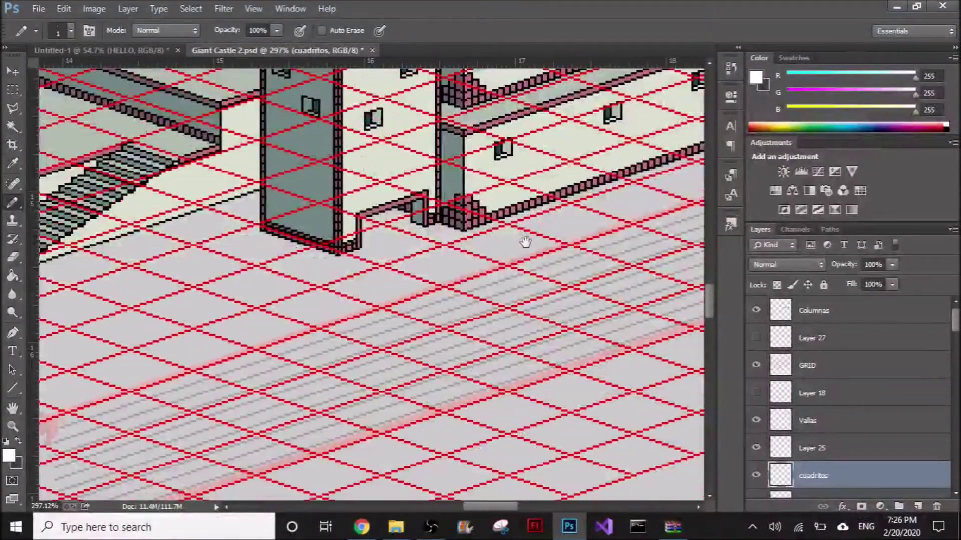
{"action": "left_click_drag", "start_coordinate": [488, 493], "coordinate": [515, 247]}
{"action": "left_click_drag", "start_coordinate": [405, 370], "coordinate": [350, 210]}
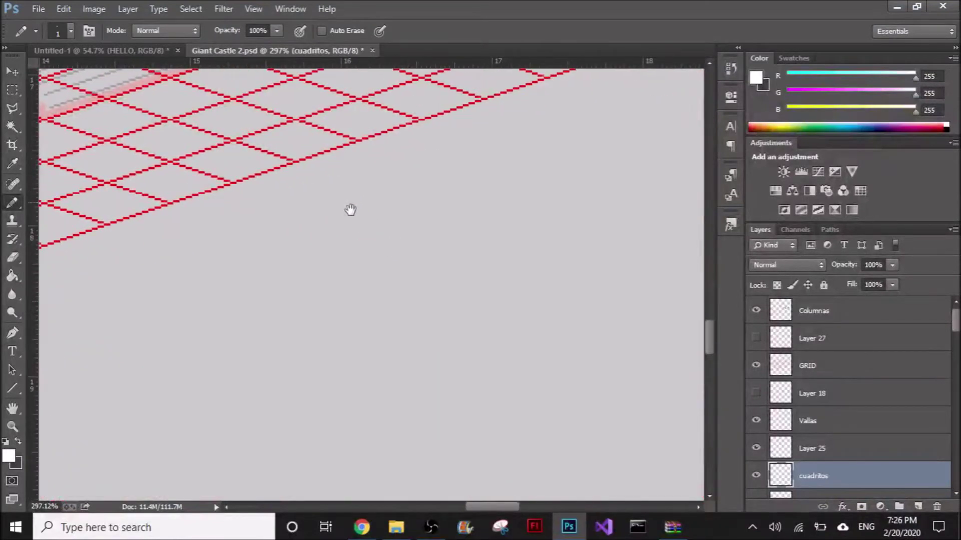
Set the foreground colour to pure red (255, 0, 0).
{"action": "left_click", "coordinate": [9, 456]}
{"action": "left_click", "coordinate": [619, 94]}
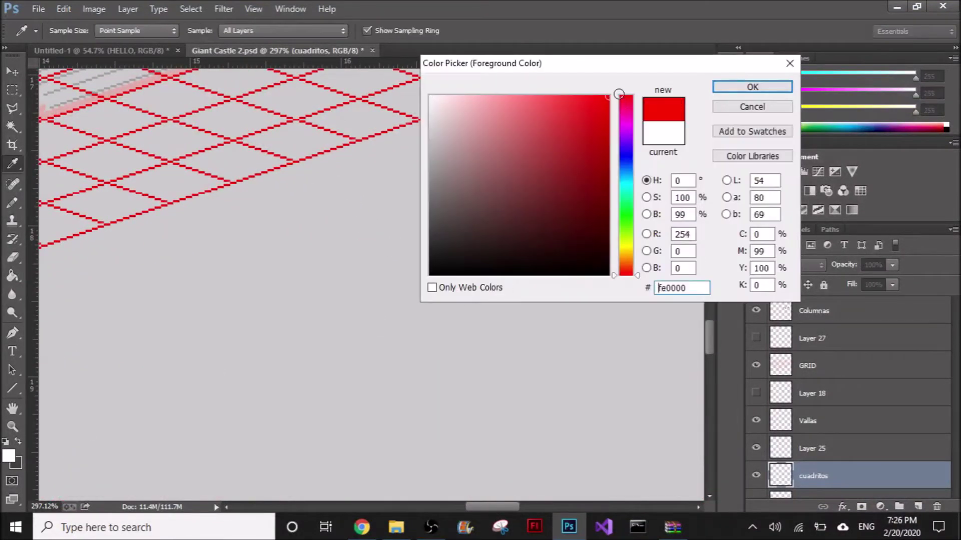
{"action": "left_click", "coordinate": [752, 87]}
Draw a sample rising diagonal of four three-pixel steps in the empty area below the grid's lowest corner.
{"action": "left_click_drag", "start_coordinate": [431, 258], "coordinate": [685, 253]}
{"action": "left_click_drag", "start_coordinate": [322, 339], "coordinate": [649, 258]}
{"action": "scroll", "coordinate": [320, 400], "scroll_direction": "left", "scroll_amount": 5}
{"action": "scroll", "coordinate": [399, 272], "scroll_direction": "up", "scroll_amount": 3}
{"action": "scroll", "coordinate": [448, 266], "scroll_direction": "up", "scroll_amount": 2}
{"action": "left_click_drag", "start_coordinate": [448, 306], "coordinate": [409, 253]}
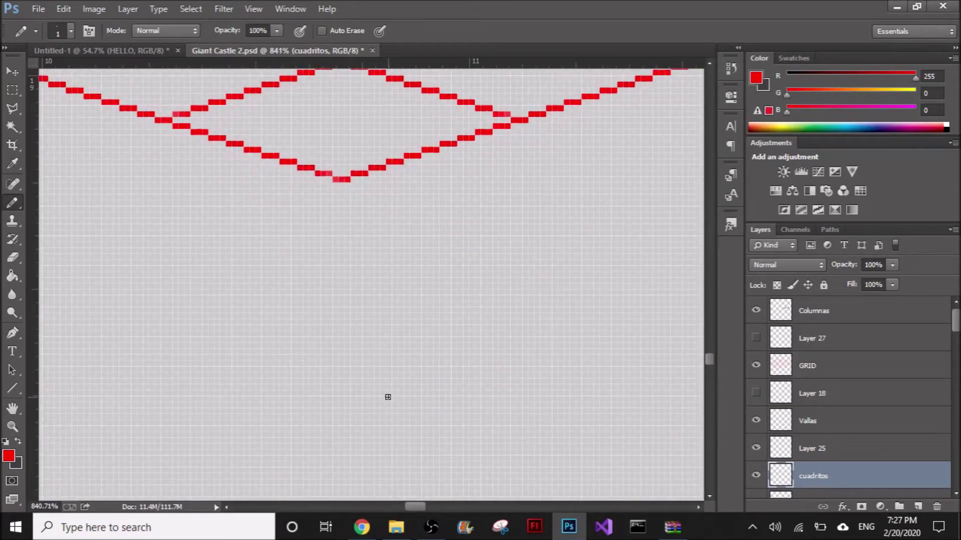
{"action": "scroll", "coordinate": [396, 383], "scroll_direction": "up", "scroll_amount": 4}
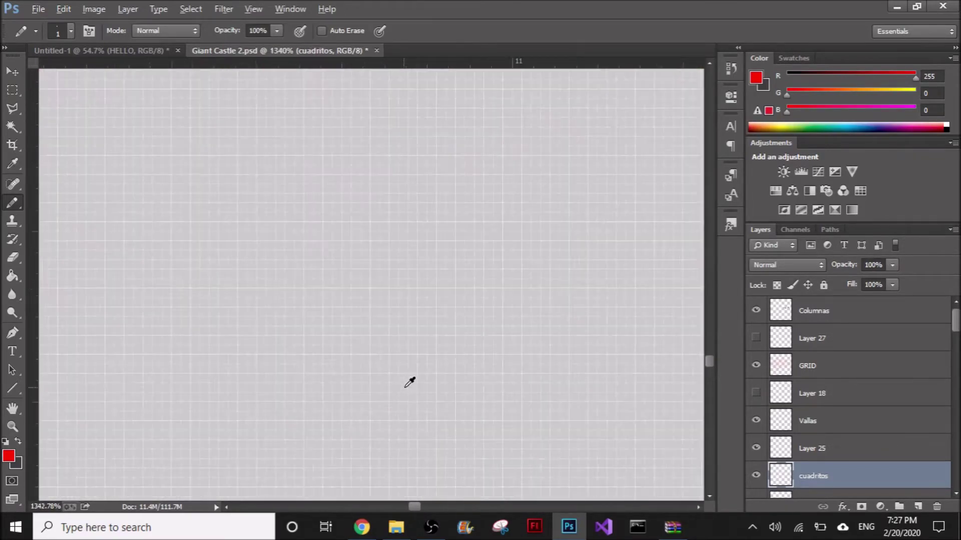
{"action": "left_click_drag", "start_coordinate": [345, 151], "coordinate": [345, 327]}
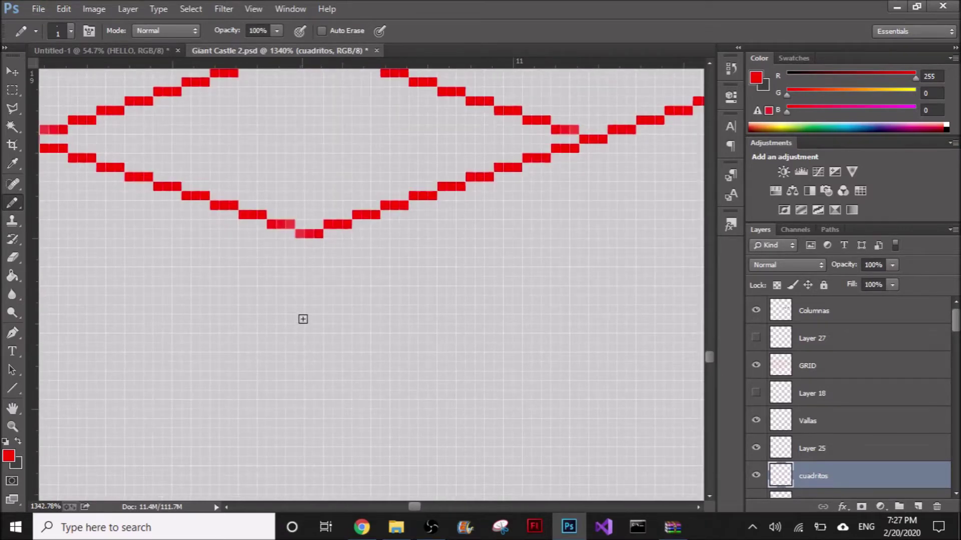
{"action": "left_click_drag", "start_coordinate": [301, 329], "coordinate": [401, 299]}
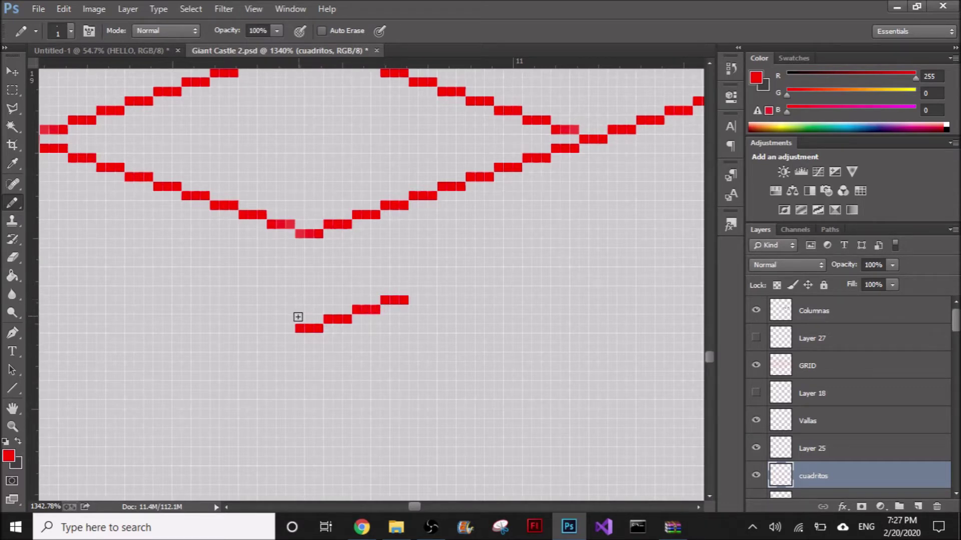
Draw sample diagonals with two-pixel, one-pixel and longer steps around the three-pixel sample line.
{"action": "mouse_move", "coordinate": [300, 405]}
{"action": "left_mouse_down"}
{"action": "mouse_move", "coordinate": [374, 366]}
{"action": "mouse_move", "coordinate": [399, 366]}
{"action": "mouse_move", "coordinate": [384, 358]}
{"action": "mouse_move", "coordinate": [403, 357]}
{"action": "mouse_move", "coordinate": [429, 348]}
{"action": "left_mouse_up"}
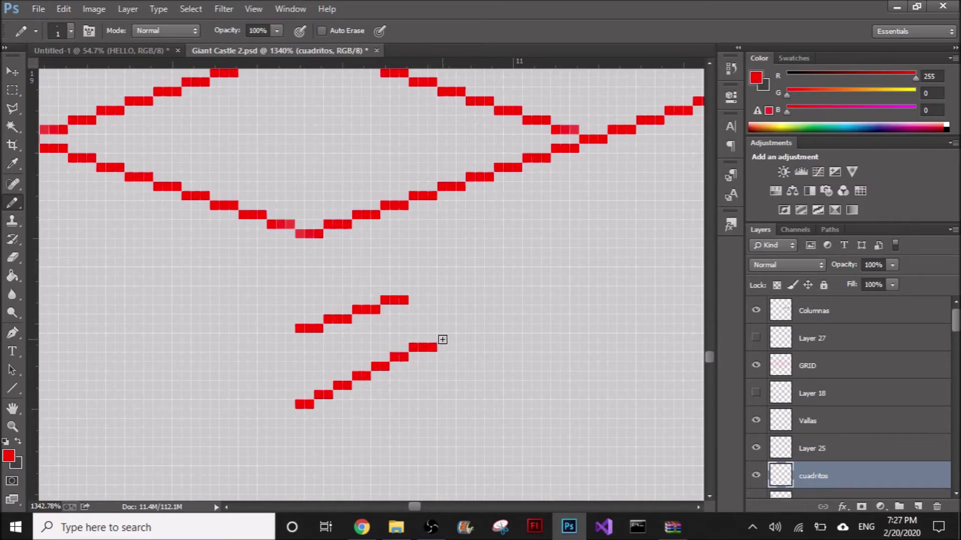
{"action": "key", "text": "ctrl+z"}
{"action": "left_click", "coordinate": [498, 395]}
{"action": "left_click_drag", "start_coordinate": [526, 370], "coordinate": [538, 358]}
{"action": "mouse_move", "coordinate": [469, 316]}
{"action": "left_mouse_down"}
{"action": "mouse_move", "coordinate": [509, 319]}
{"action": "mouse_move", "coordinate": [516, 307]}
{"action": "mouse_move", "coordinate": [596, 299]}
{"action": "left_mouse_up"}
Select all the sample diagonals with the Rectangular Marquee and cut them out.
{"action": "left_click", "coordinate": [13, 90]}
{"action": "left_click_drag", "start_coordinate": [247, 268], "coordinate": [617, 484]}
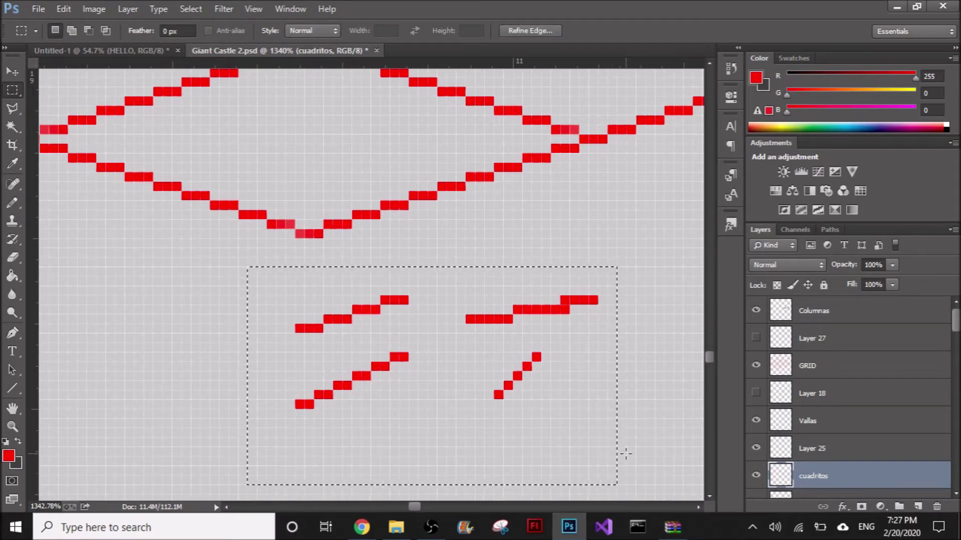
{"action": "key", "text": "ctrl+x"}
Add a new empty layer above the Columnas layer.
{"action": "left_click", "coordinate": [905, 311]}
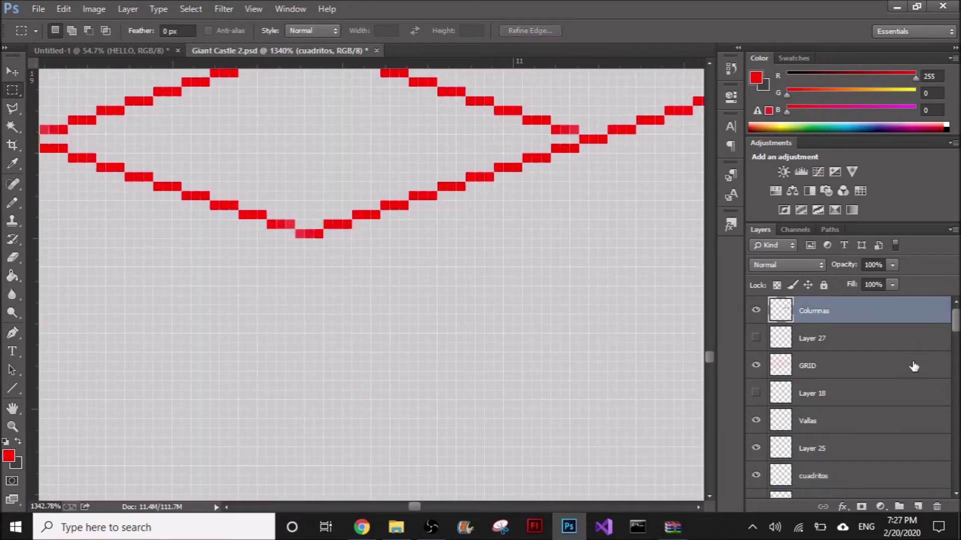
{"action": "left_click", "coordinate": [918, 506]}
{"action": "left_click_drag", "start_coordinate": [365, 254], "coordinate": [382, 276]}
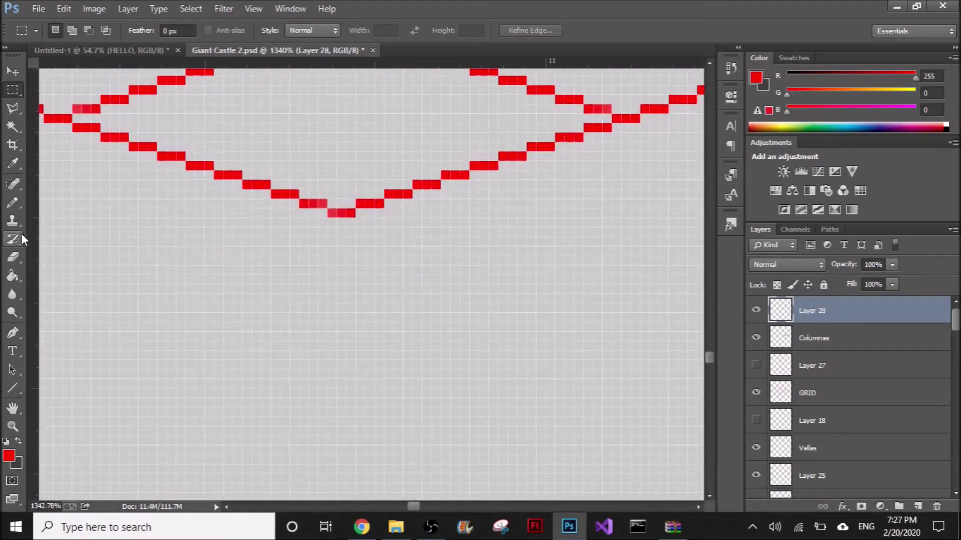
Draw the two lower sides and the upper-right side of a rhombus in three-pixel steps below the grid with the Pencil tool.
{"action": "left_click", "coordinate": [12, 203]}
{"action": "left_click_drag", "start_coordinate": [478, 408], "coordinate": [412, 240]}
{"action": "left_click_drag", "start_coordinate": [344, 345], "coordinate": [470, 310]}
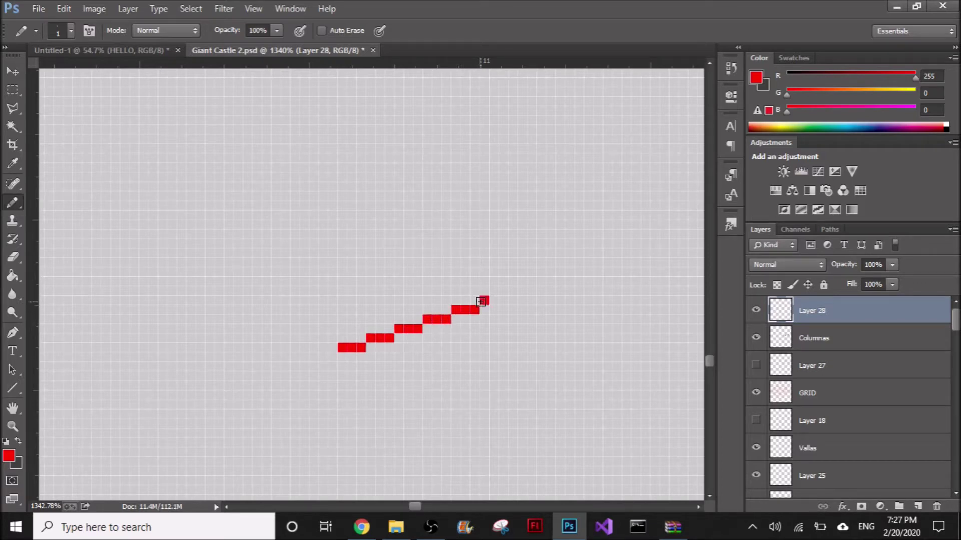
{"action": "left_click_drag", "start_coordinate": [511, 290], "coordinate": [523, 291]}
{"action": "left_click_drag", "start_coordinate": [335, 339], "coordinate": [206, 300]}
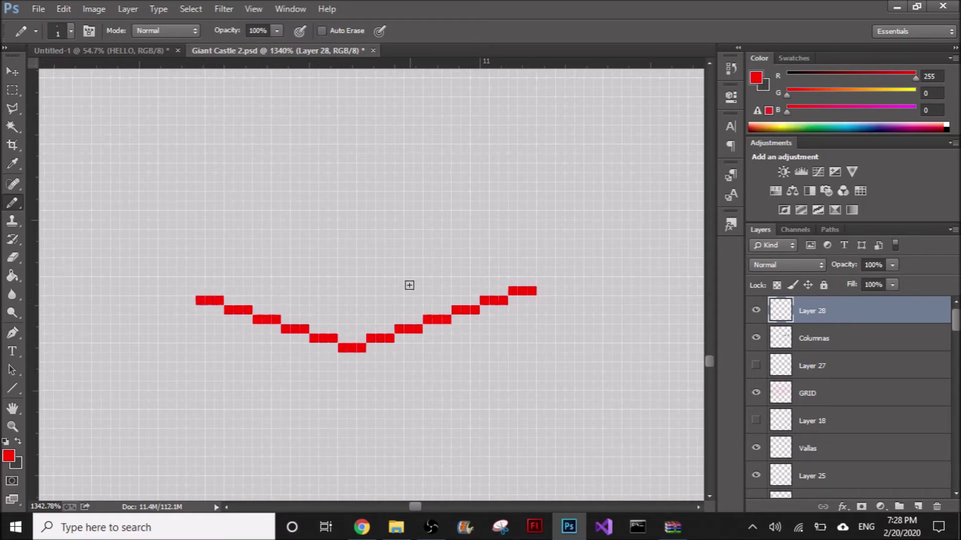
{"action": "mouse_move", "coordinate": [484, 222]}
{"action": "left_mouse_down"}
{"action": "mouse_move", "coordinate": [463, 358]}
{"action": "mouse_move", "coordinate": [469, 248]}
{"action": "mouse_move", "coordinate": [468, 271]}
{"action": "mouse_move", "coordinate": [497, 134]}
{"action": "mouse_move", "coordinate": [494, 298]}
{"action": "mouse_move", "coordinate": [516, 256]}
{"action": "mouse_move", "coordinate": [516, 273]}
{"action": "mouse_move", "coordinate": [549, 291]}
{"action": "mouse_move", "coordinate": [418, 251]}
{"action": "left_mouse_up"}
{"action": "mouse_move", "coordinate": [262, 300]}
{"action": "left_mouse_down"}
{"action": "mouse_move", "coordinate": [295, 301]}
{"action": "mouse_move", "coordinate": [401, 262]}
{"action": "left_mouse_up"}
{"action": "key", "text": "ctrl+z"}
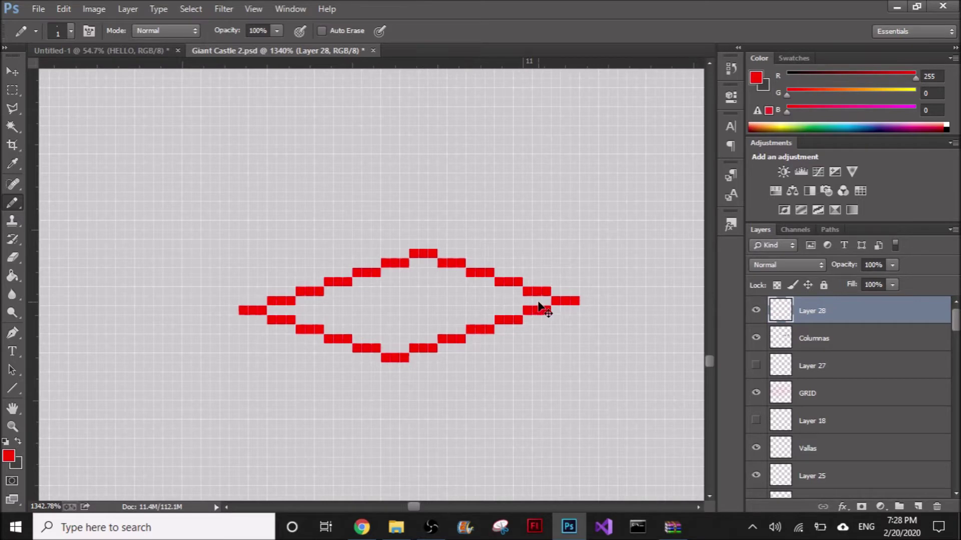
{"action": "key", "text": "ctrl+z"}
{"action": "key", "text": "ctrl+z"}
{"action": "key", "text": "ctrl+alt+z"}
{"action": "key", "text": "ctrl+alt+z"}
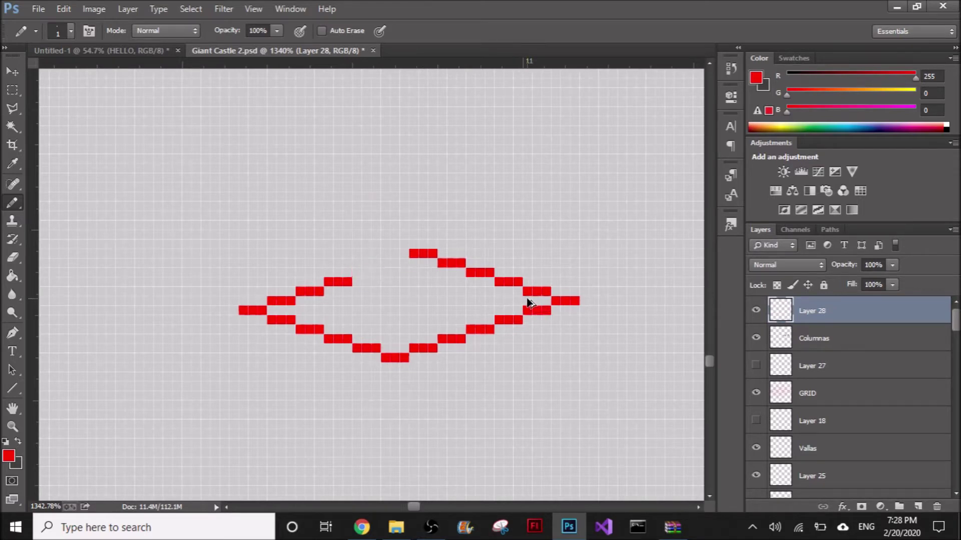
{"action": "key", "text": "ctrl+alt+z"}
{"action": "key", "text": "ctrl+alt+z"}
{"action": "key", "text": "ctrl+alt+z"}
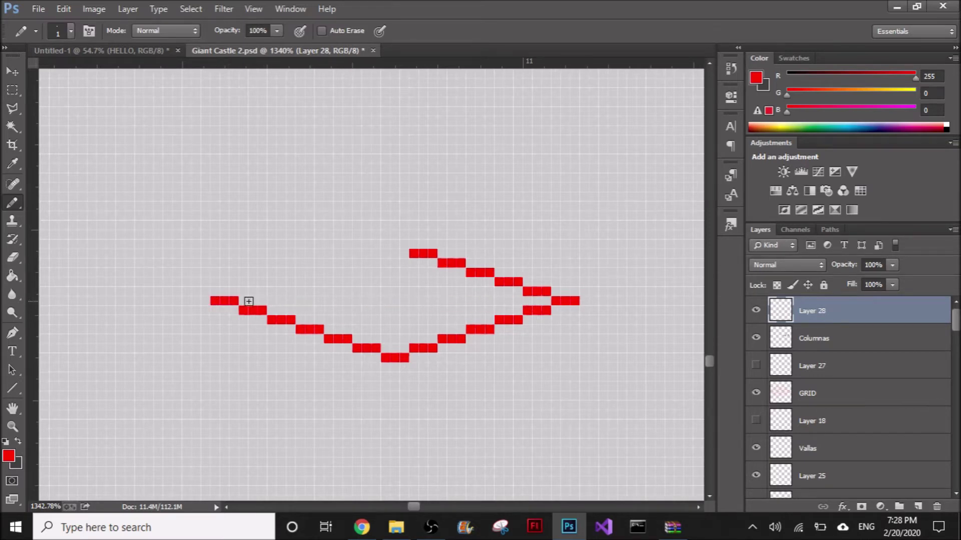
Close the rhombus by drawing its upper-left side in three-pixel steps, and move it farther below the grid.
{"action": "left_click_drag", "start_coordinate": [246, 289], "coordinate": [405, 244]}
{"action": "scroll", "coordinate": [495, 273], "scroll_direction": "down", "scroll_amount": 3}
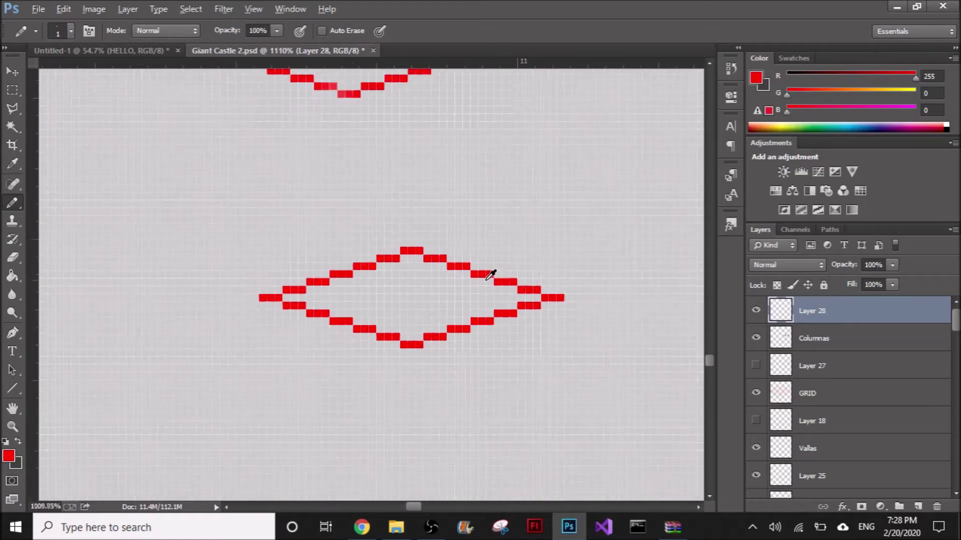
{"action": "key", "text": "v"}
{"action": "left_click_drag", "start_coordinate": [362, 246], "coordinate": [303, 345]}
{"action": "scroll", "coordinate": [421, 195], "scroll_direction": "down", "scroll_amount": 1}
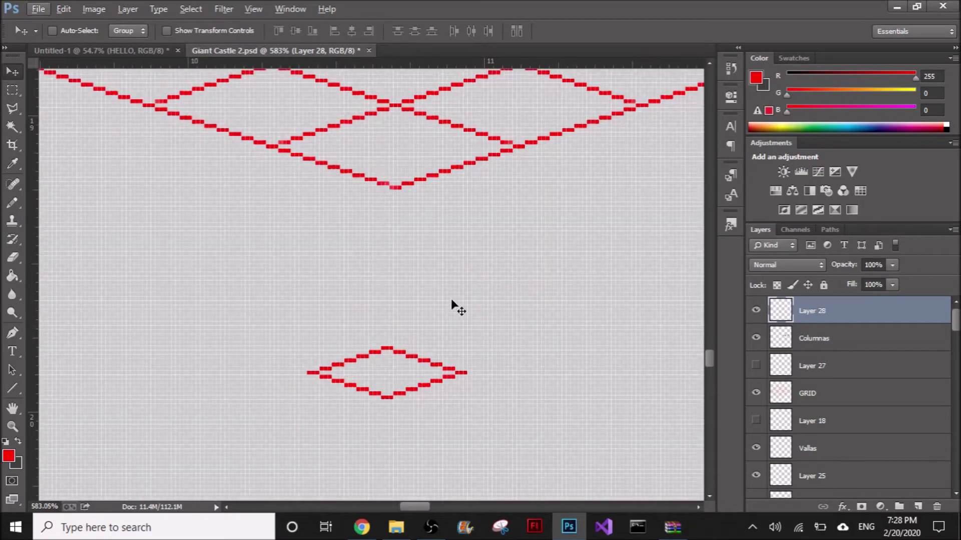
{"action": "scroll", "coordinate": [446, 156], "scroll_direction": "down", "scroll_amount": 3}
{"action": "scroll", "coordinate": [403, 215], "scroll_direction": "up", "scroll_amount": 1}
{"action": "left_click_drag", "start_coordinate": [408, 240], "coordinate": [433, 324]}
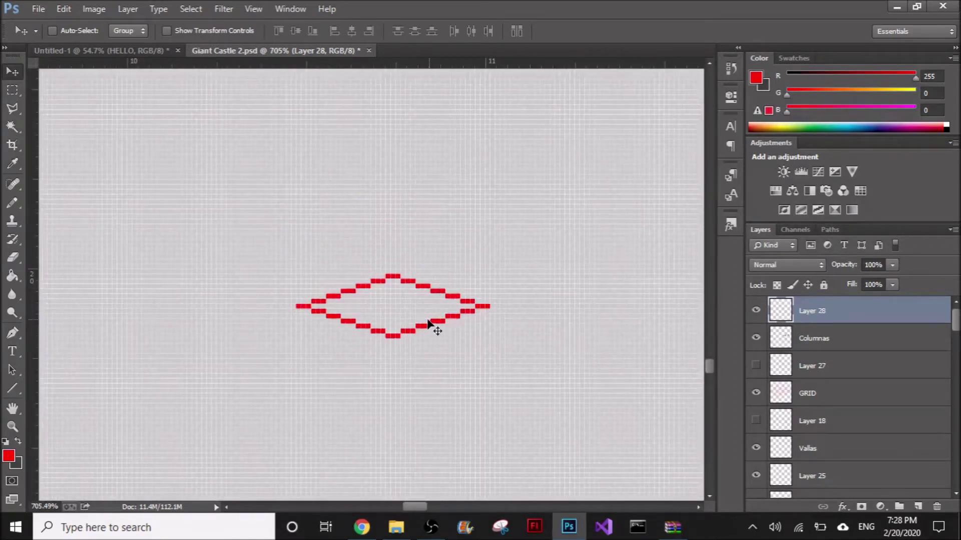
Duplicate the rhombus to a new layer and align the copy so it shares the original's upper-left edge.
{"action": "left_click", "coordinate": [13, 90]}
{"action": "mouse_move", "coordinate": [265, 249]}
{"action": "left_mouse_down"}
{"action": "mouse_move", "coordinate": [491, 392]}
{"action": "mouse_move", "coordinate": [548, 414]}
{"action": "mouse_move", "coordinate": [266, 249]}
{"action": "left_mouse_up"}
{"action": "key", "text": "ctrl+j"}
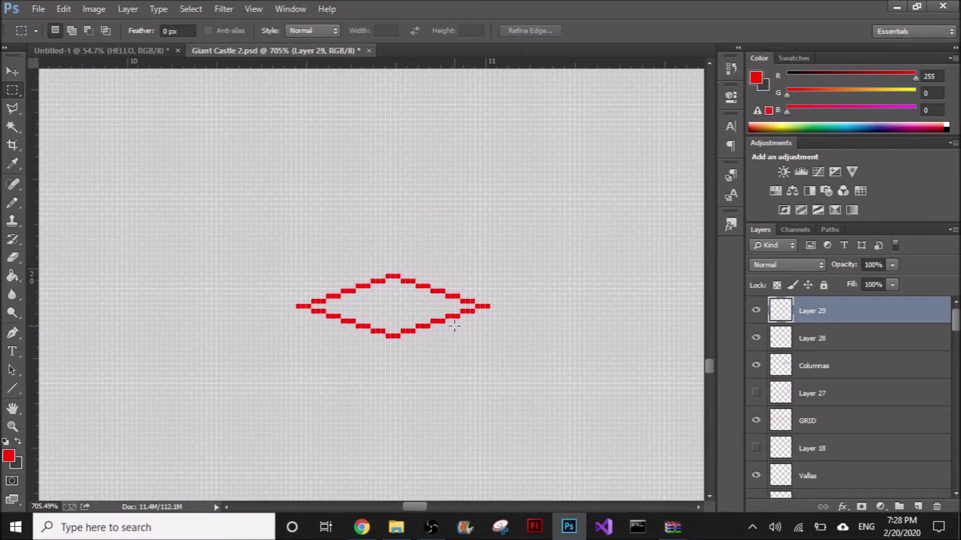
{"action": "left_click_drag", "start_coordinate": [412, 214], "coordinate": [426, 239]}
{"action": "left_click", "coordinate": [17, 74]}
{"action": "left_click_drag", "start_coordinate": [473, 357], "coordinate": [352, 292]}
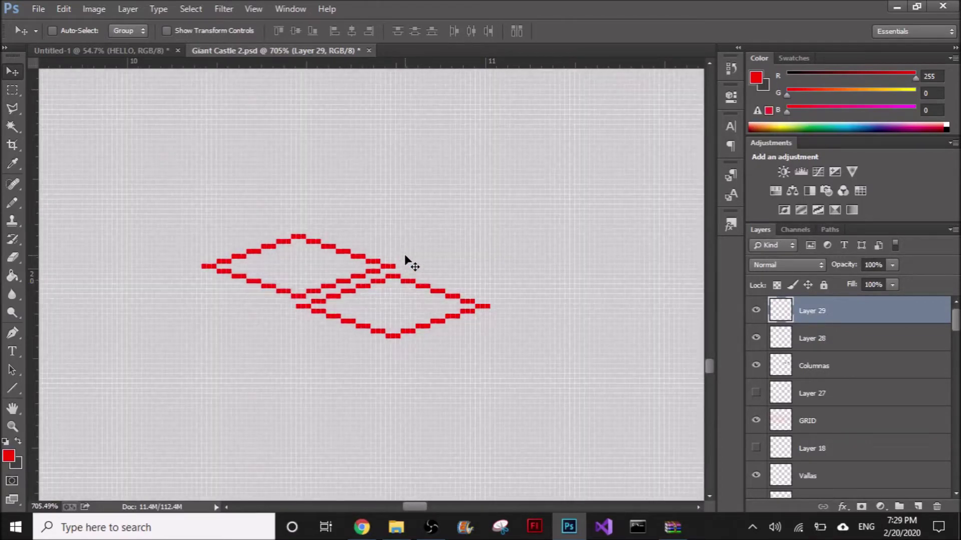
{"action": "key", "text": "Right"}
{"action": "key", "text": "Right"}
{"action": "key", "text": "Down"}
{"action": "key", "text": "Down"}
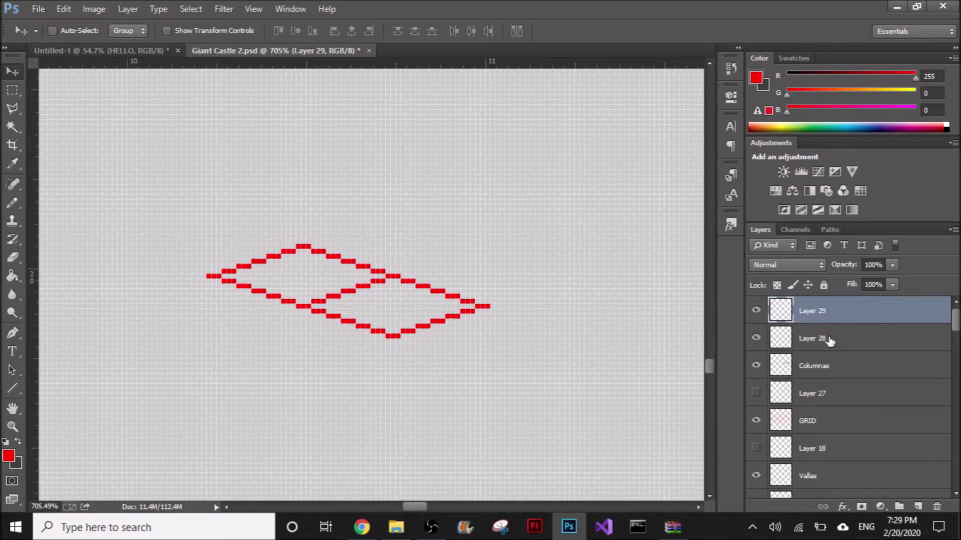
Place another copy of the original rhombus on its own layer so it shares the original's upper-right edge.
{"action": "left_click_drag", "start_coordinate": [424, 313], "coordinate": [466, 307]}
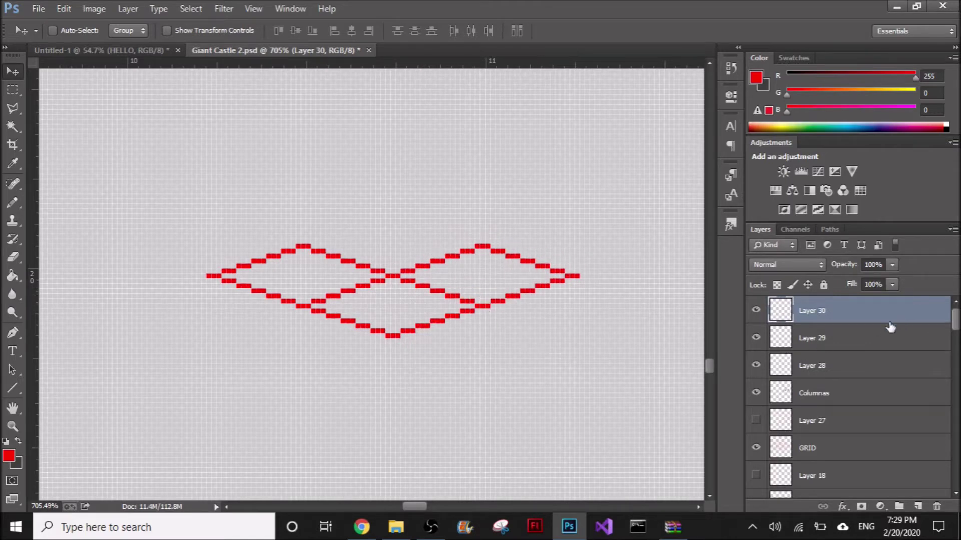
Merge the three rhombus layers into a single layer.
{"action": "left_click", "coordinate": [829, 348], "text": "shift"}
{"action": "left_click", "coordinate": [843, 368], "text": "shift"}
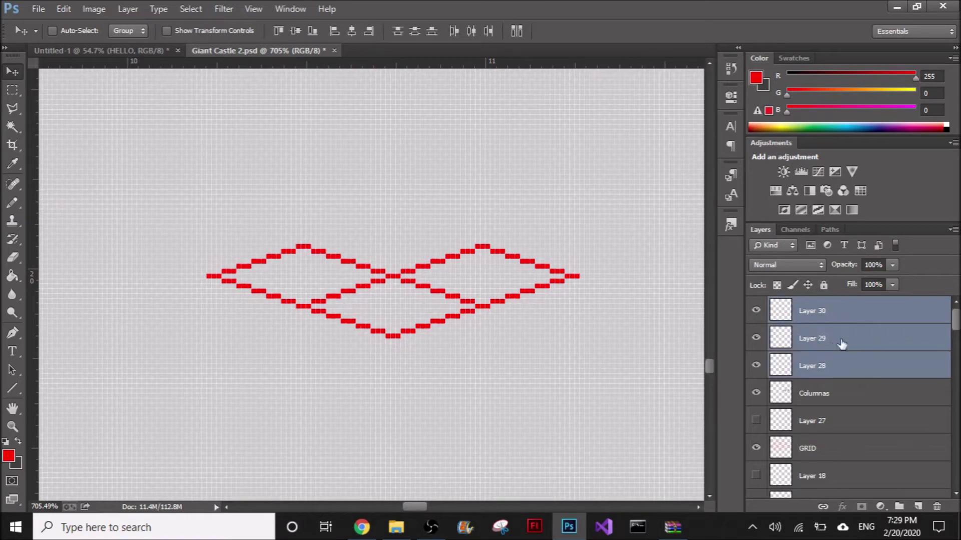
{"action": "right_click", "coordinate": [846, 342]}
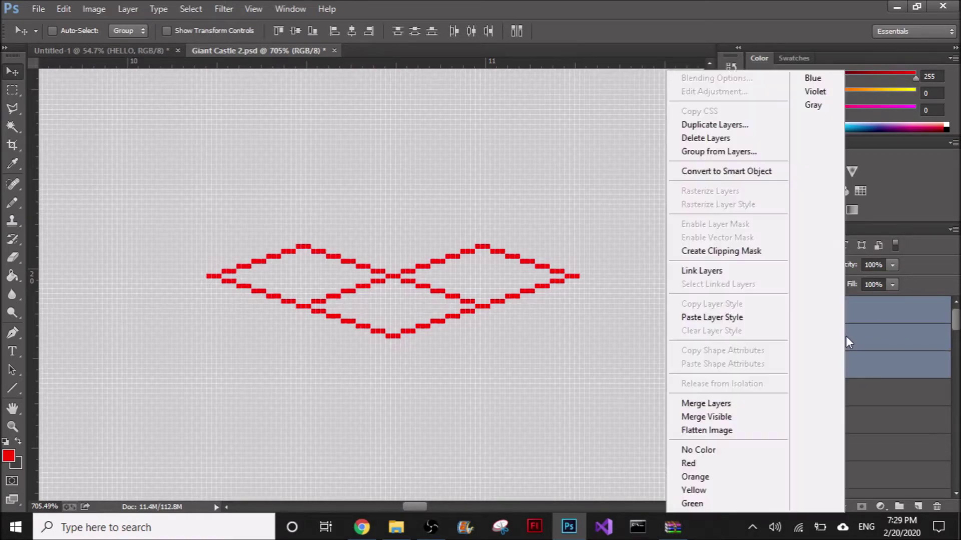
{"action": "left_click", "coordinate": [733, 404]}
Paste another rhombus on its own layer and align it in the upper gap to complete a two-by-two block.
{"action": "left_click_drag", "start_coordinate": [458, 319], "coordinate": [423, 309]}
{"action": "key", "text": "shift+Right"}
{"action": "key", "text": "Down"}
{"action": "key", "text": "Down"}
{"action": "key", "text": "Down"}
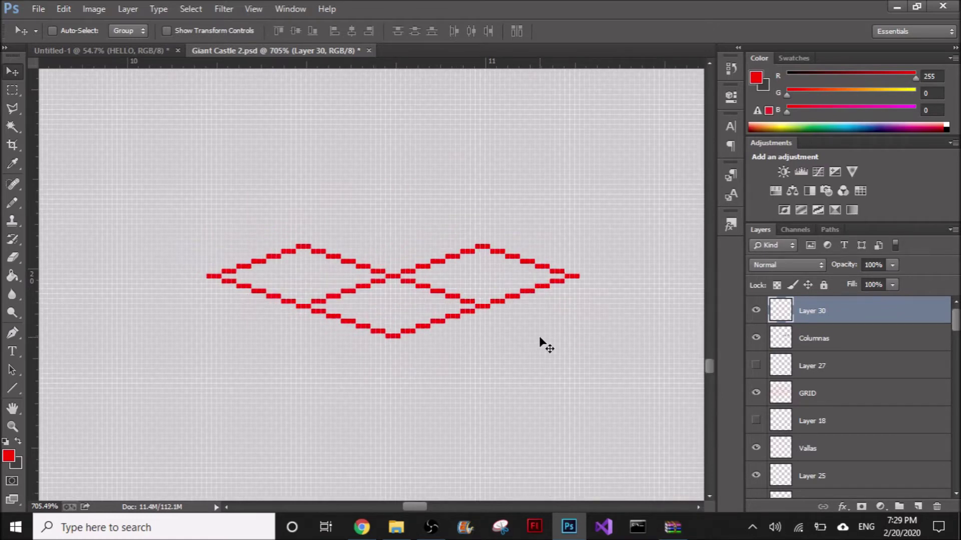
{"action": "key", "text": "ctrl+v"}
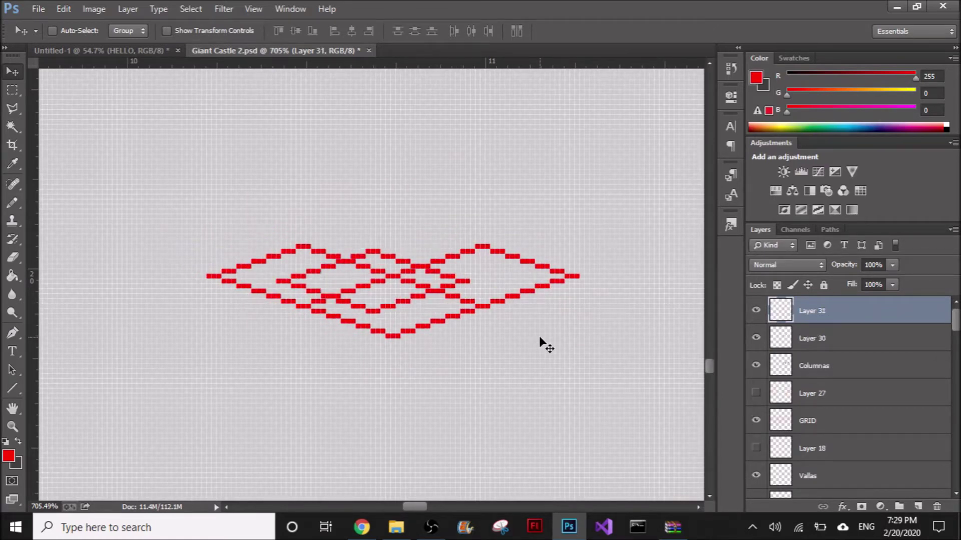
{"action": "left_click_drag", "start_coordinate": [403, 302], "coordinate": [426, 269]}
{"action": "key", "text": "Right"}
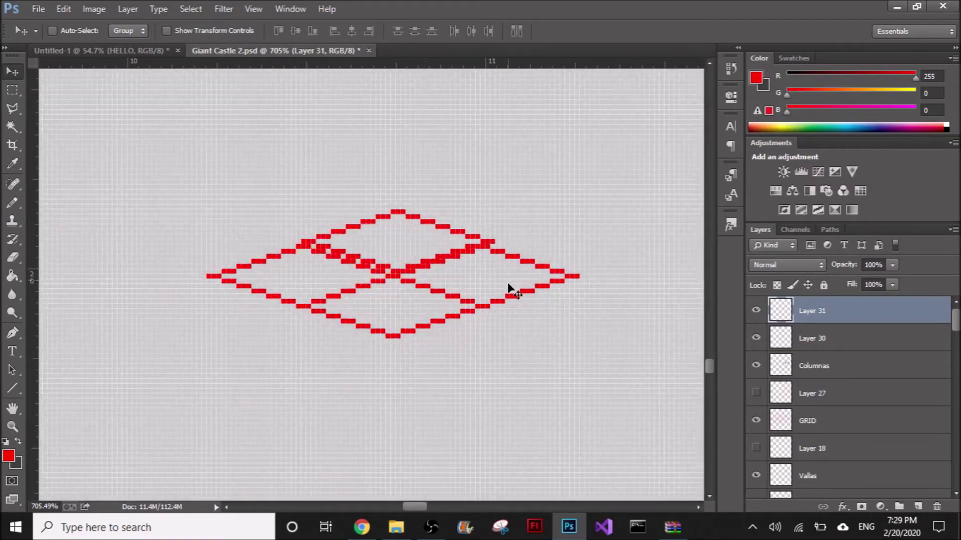
{"action": "key", "text": "Down"}
{"action": "key", "text": "Left"}
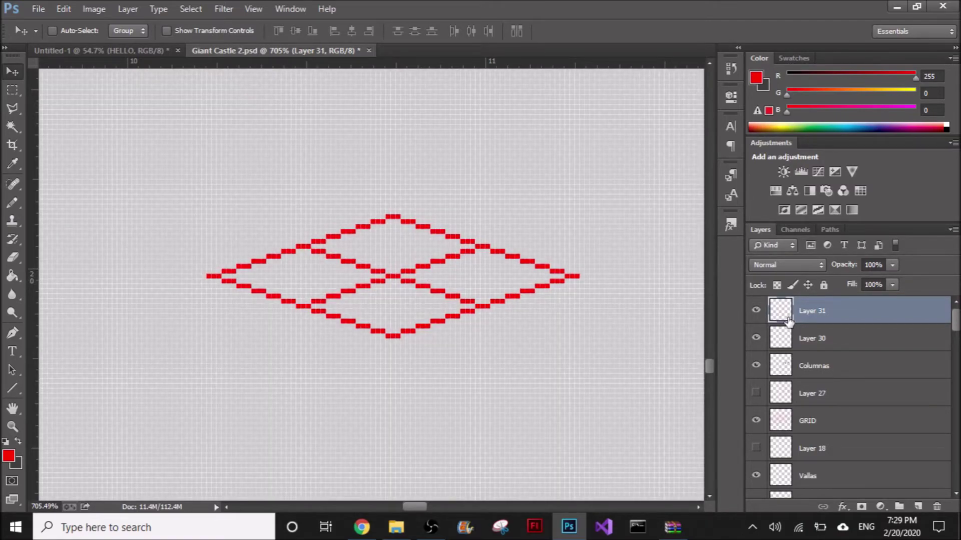
Merge the pasted top rhombus layer with the layer holding the other three rhombuses.
{"action": "left_click", "coordinate": [845, 335], "text": "shift"}
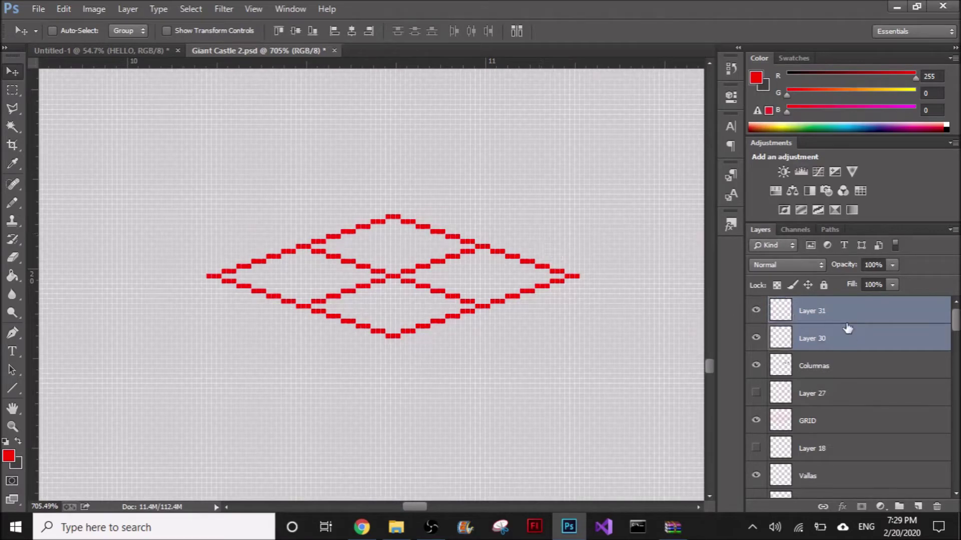
{"action": "right_click", "coordinate": [848, 320]}
{"action": "left_click", "coordinate": [716, 398]}
Duplicate the two-by-two block to a new layer and align the copy so it shares the original's upper-left edge.
{"action": "left_click_drag", "start_coordinate": [500, 296], "coordinate": [488, 334]}
{"action": "scroll", "coordinate": [488, 334], "scroll_direction": "down", "scroll_amount": 3}
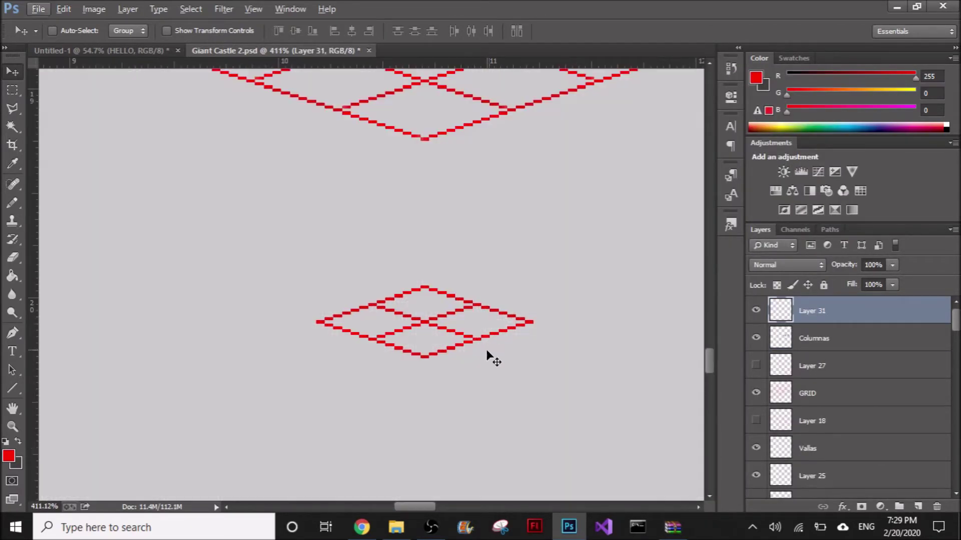
{"action": "left_click", "coordinate": [18, 94]}
{"action": "left_click_drag", "start_coordinate": [295, 262], "coordinate": [548, 414]}
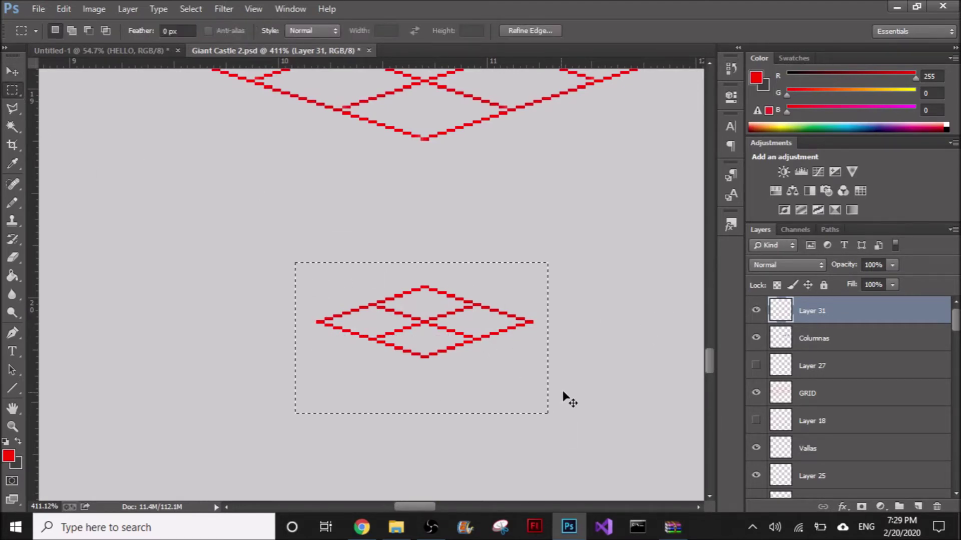
{"action": "key", "text": "ctrl+j"}
{"action": "left_click", "coordinate": [12, 72]}
{"action": "left_click_drag", "start_coordinate": [436, 376], "coordinate": [335, 321]}
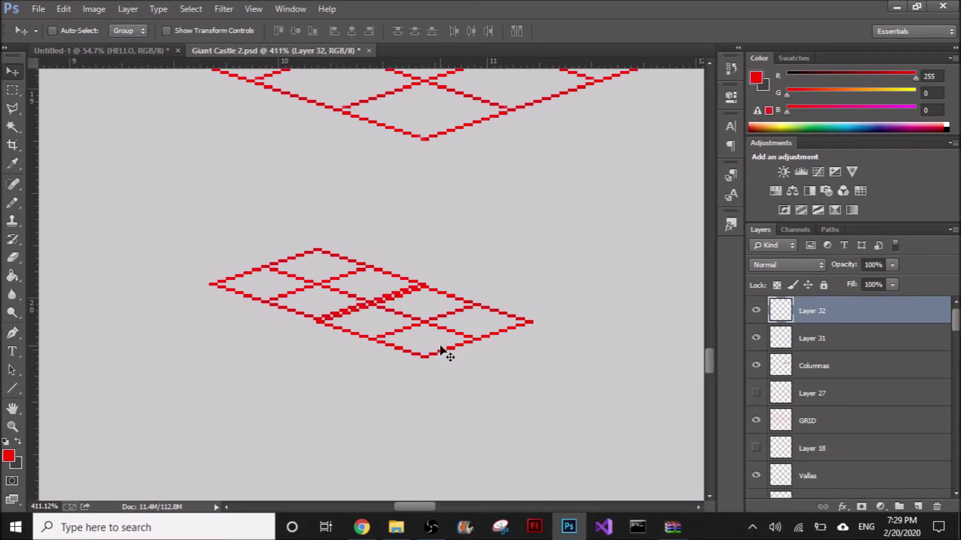
{"action": "key", "text": "Down"}
{"action": "key", "text": "Right"}
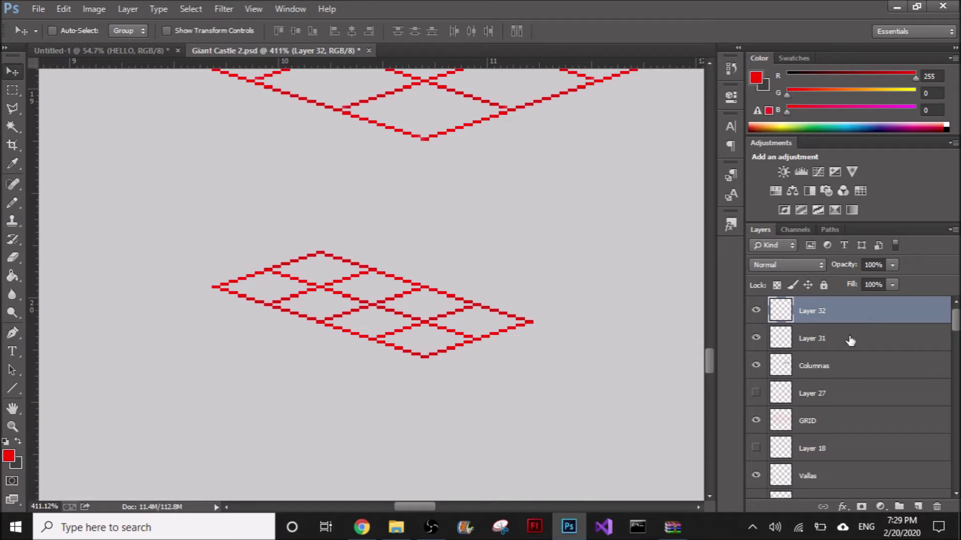
Place another copy of the two-by-two block on its own layer so it shares the original's upper-right edge.
{"action": "left_click_drag", "start_coordinate": [350, 325], "coordinate": [527, 319]}
{"action": "key", "text": "Right"}
{"action": "key", "text": "Up"}
{"action": "key", "text": "Right"}
{"action": "key", "text": "Down"}
{"action": "key", "text": "Left"}
{"action": "key", "text": "Right"}
Fit a further copy of the block into the upper gap to complete a four-by-four grid.
{"action": "left_click_drag", "start_coordinate": [521, 257], "coordinate": [466, 272]}
{"action": "key", "text": "Up"}
{"action": "key", "text": "Up"}
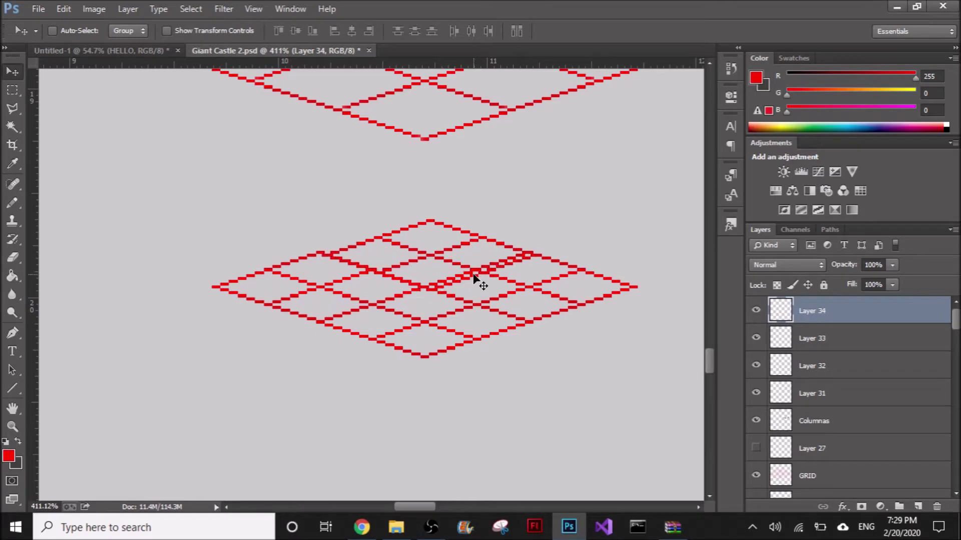
{"action": "key", "text": "Left"}
{"action": "key", "text": "Left"}
{"action": "key", "text": "Left"}
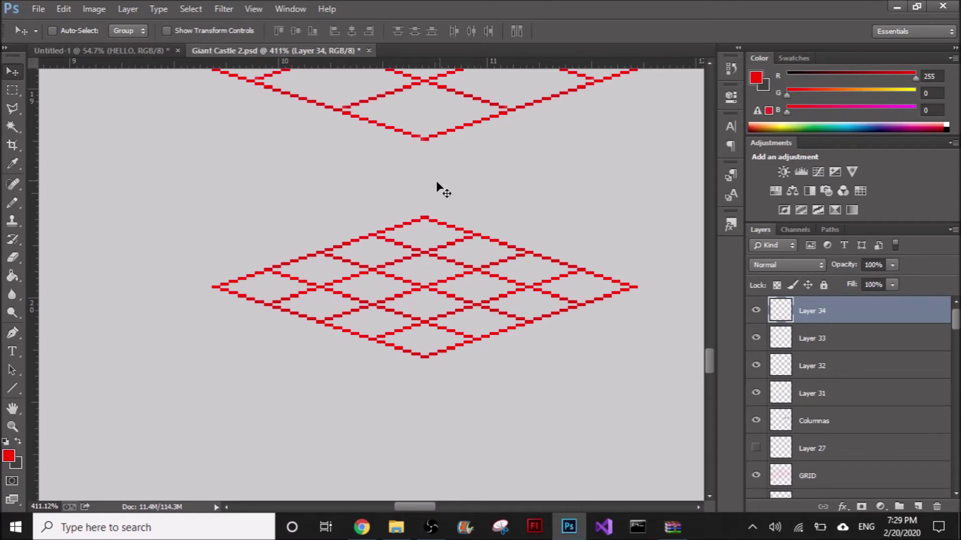
Merge the four two-by-two block layers into one layer.
{"action": "left_click", "coordinate": [835, 394], "text": "shift"}
{"action": "right_click", "coordinate": [838, 358]}
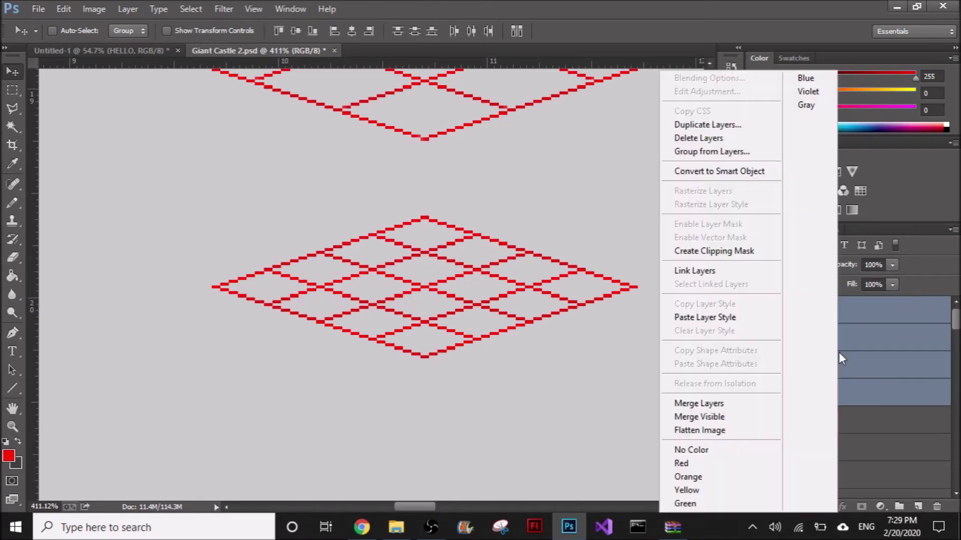
{"action": "left_click", "coordinate": [721, 403]}
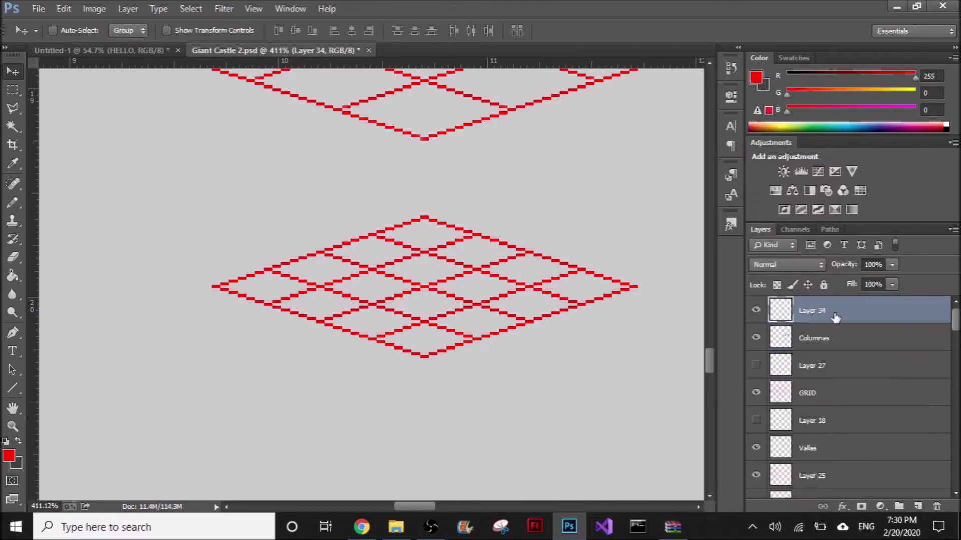
Copy the four-by-four grid to a new layer and align the copy so it shares the original's upper-left edge.
{"action": "left_click", "coordinate": [13, 90]}
{"action": "left_click_drag", "start_coordinate": [156, 149], "coordinate": [663, 421]}
{"action": "key", "text": "ctrl+c"}
{"action": "key", "text": "ctrl+v"}
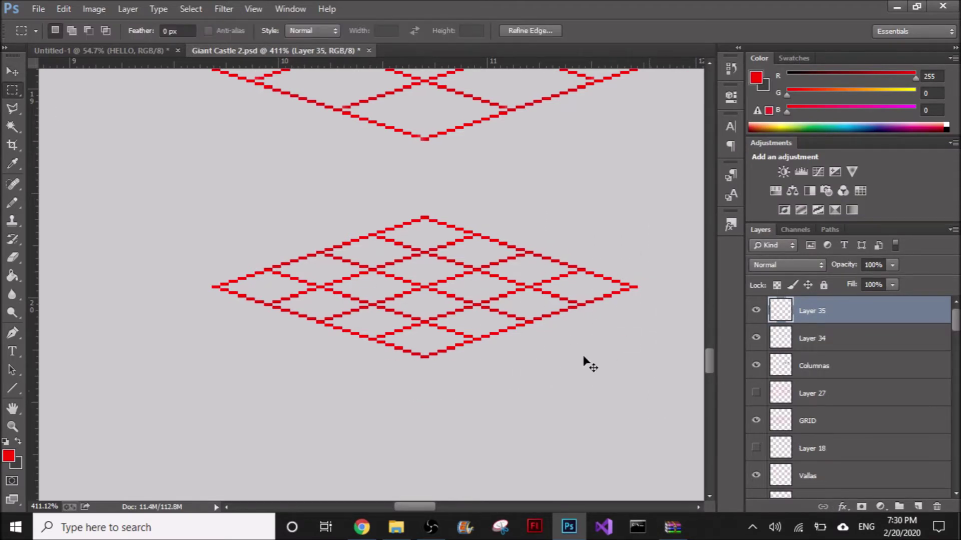
{"action": "left_click", "coordinate": [13, 72]}
{"action": "left_click_drag", "start_coordinate": [452, 334], "coordinate": [273, 246]}
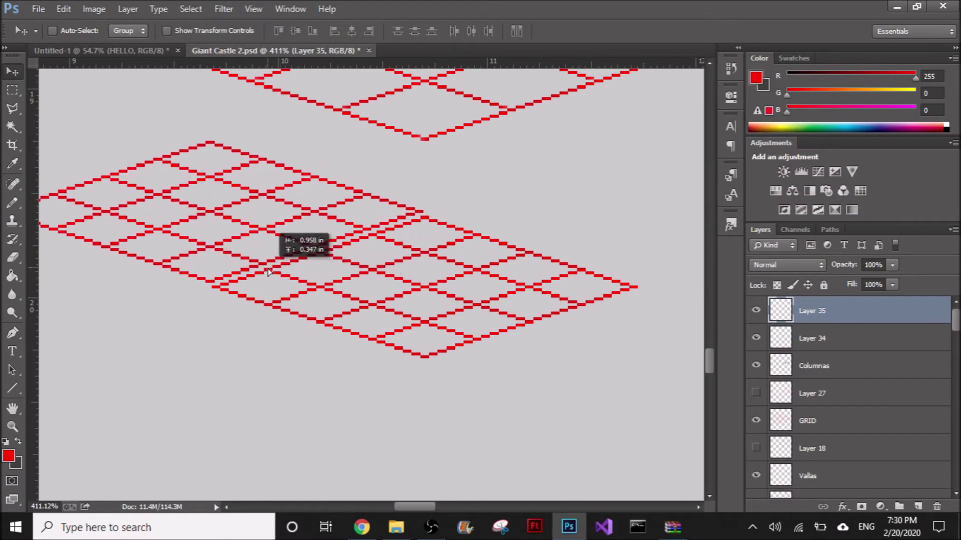
{"action": "key", "text": "Right"}
{"action": "key", "text": "Right"}
{"action": "key", "text": "Right"}
{"action": "key", "text": "Down"}
{"action": "key", "text": "Down"}
{"action": "key", "text": "Down"}
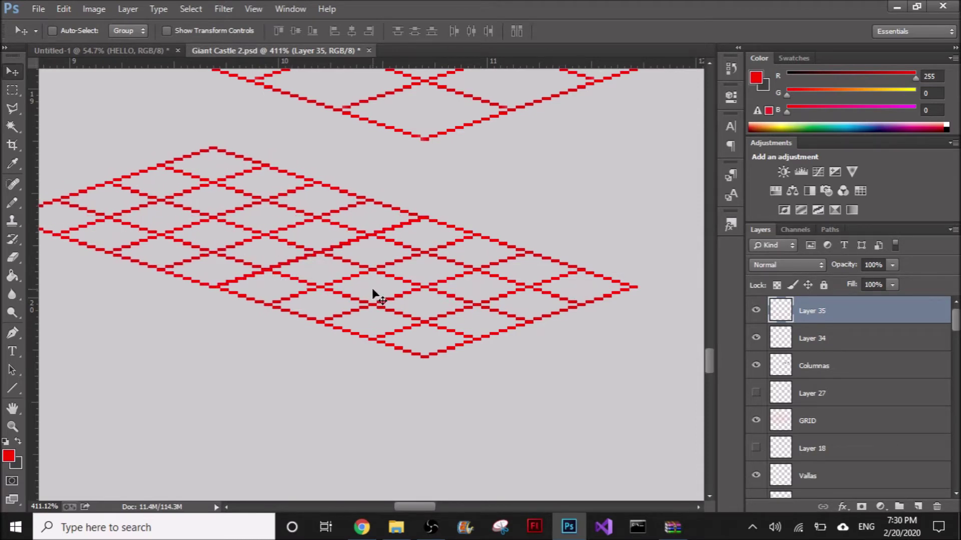
Examine the new small grid against the castle artwork's large grid, from the whole scene down to pixel detail.
{"action": "scroll", "coordinate": [450, 306], "scroll_direction": "down", "scroll_amount": 5}
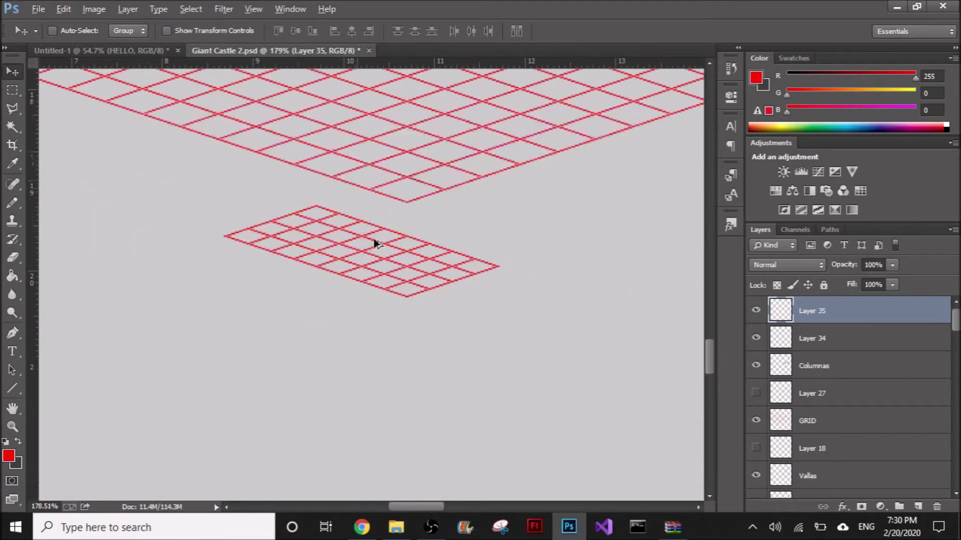
{"action": "scroll", "coordinate": [458, 310], "scroll_direction": "down", "scroll_amount": 4}
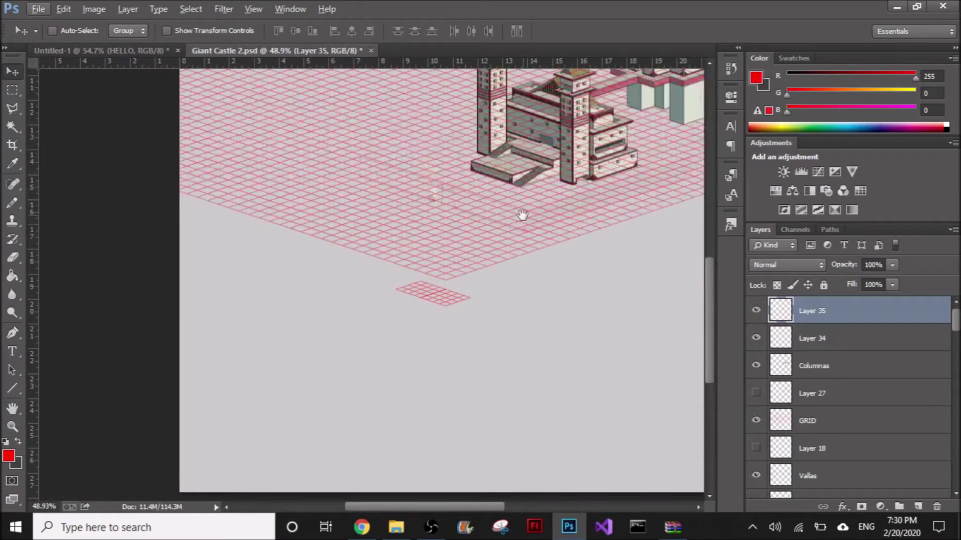
{"action": "left_click_drag", "start_coordinate": [521, 215], "coordinate": [436, 332]}
{"action": "left_click_drag", "start_coordinate": [504, 324], "coordinate": [440, 322]}
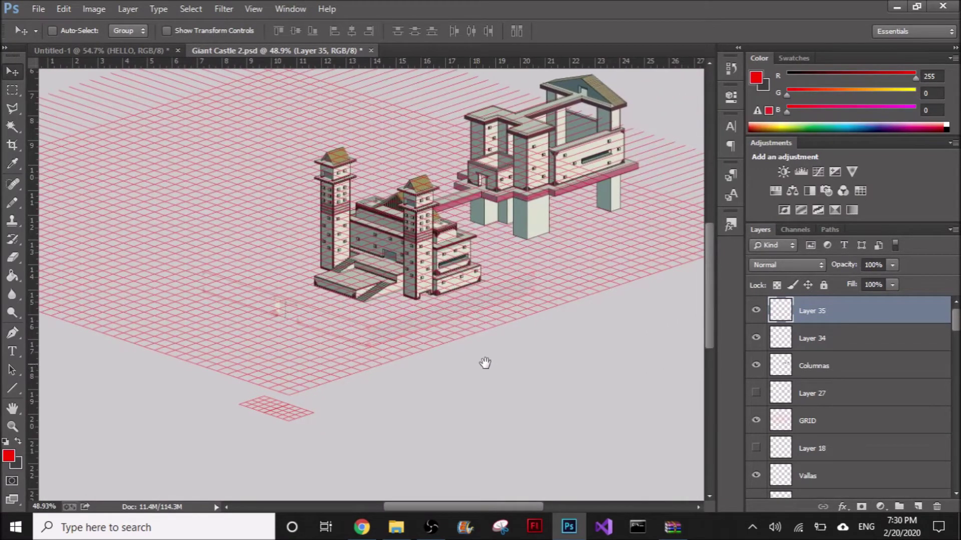
{"action": "scroll", "coordinate": [260, 423], "scroll_direction": "up", "scroll_amount": 4}
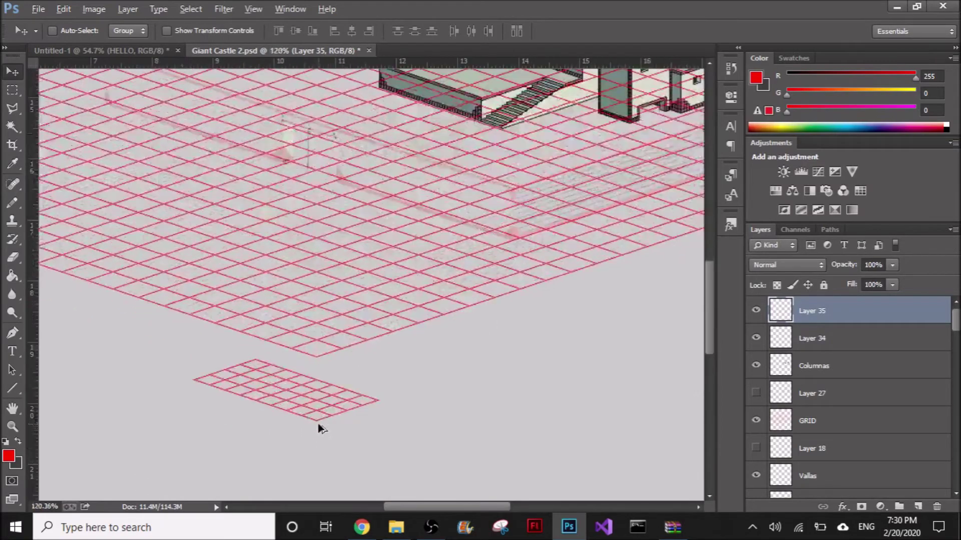
{"action": "scroll", "coordinate": [390, 374], "scroll_direction": "up", "scroll_amount": 1}
{"action": "scroll", "coordinate": [350, 379], "scroll_direction": "down", "scroll_amount": 3}
{"action": "scroll", "coordinate": [345, 388], "scroll_direction": "up", "scroll_amount": 4}
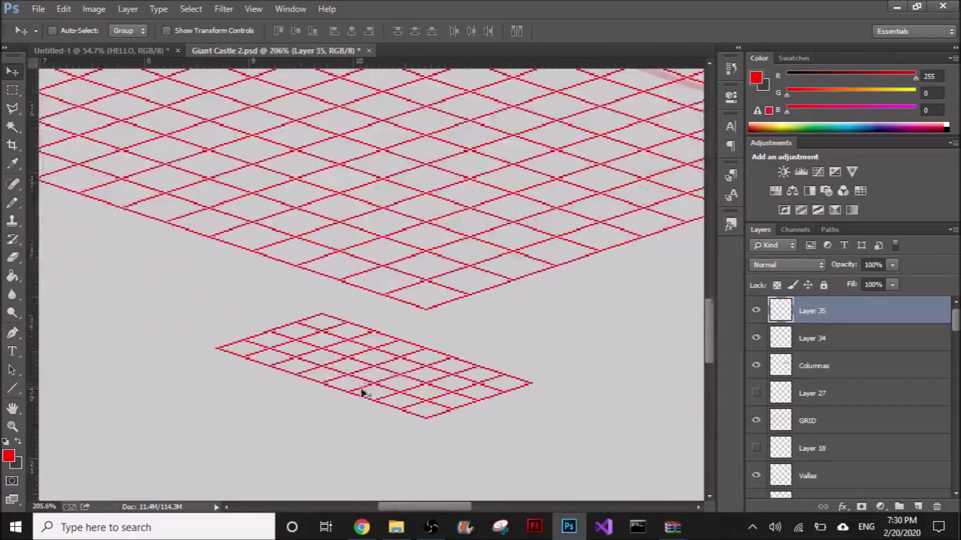
{"action": "scroll", "coordinate": [402, 377], "scroll_direction": "up", "scroll_amount": 4}
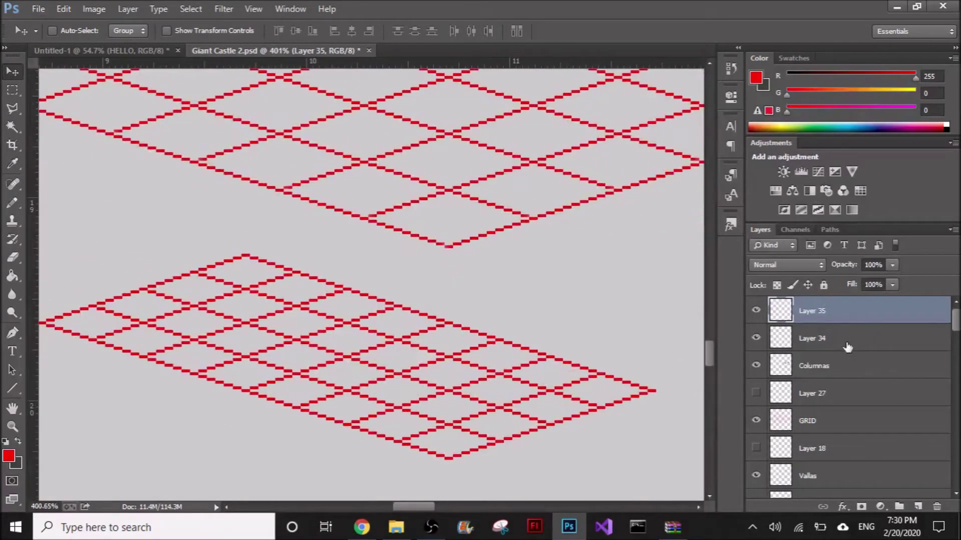
Merge the two small grid layers, add a new empty layer, and reset the foreground colour to black.
{"action": "right_click", "coordinate": [845, 343]}
{"action": "left_click", "coordinate": [678, 403]}
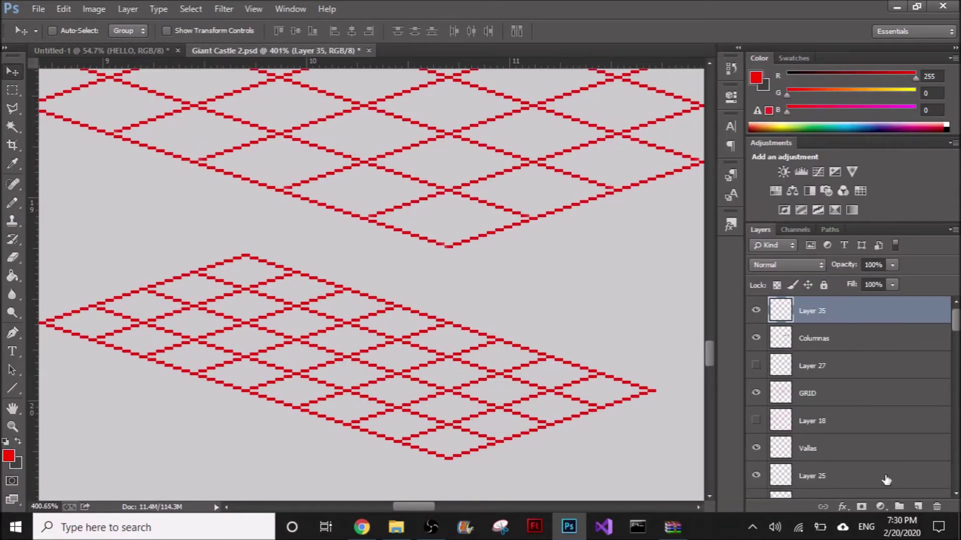
{"action": "left_click", "coordinate": [918, 507]}
{"action": "key", "text": "d"}
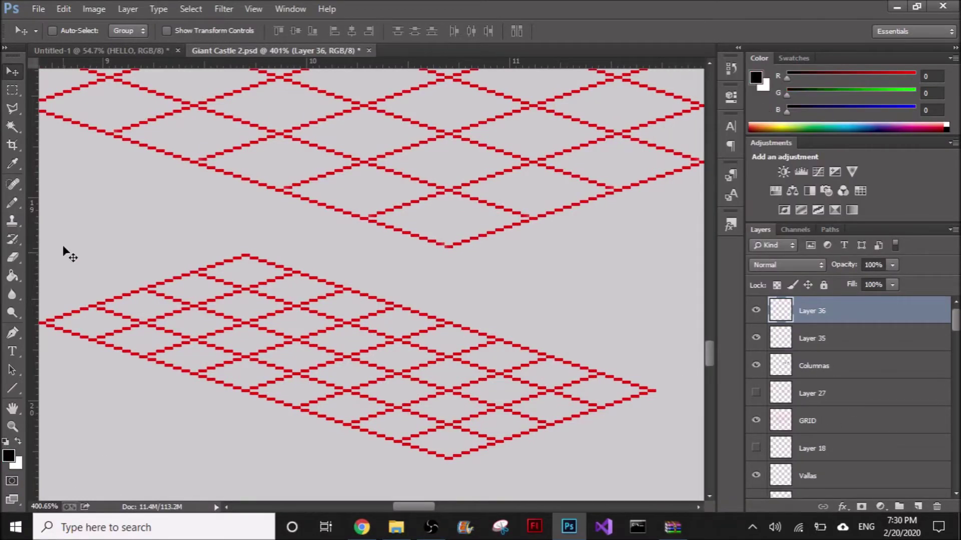
Trace one cell's lower-right edge in black with the 1-pixel Pencil, and raise a vertical line one cell high from its right end.
{"action": "left_click", "coordinate": [20, 205]}
{"action": "scroll", "coordinate": [382, 398], "scroll_direction": "up", "scroll_amount": 3}
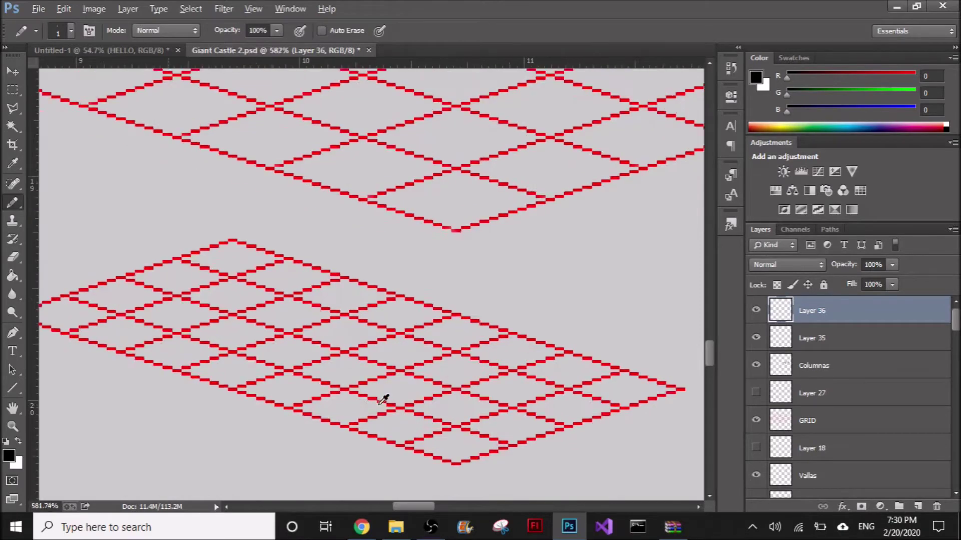
{"action": "scroll", "coordinate": [384, 398], "scroll_direction": "up", "scroll_amount": 2}
{"action": "left_click_drag", "start_coordinate": [292, 368], "coordinate": [423, 330]}
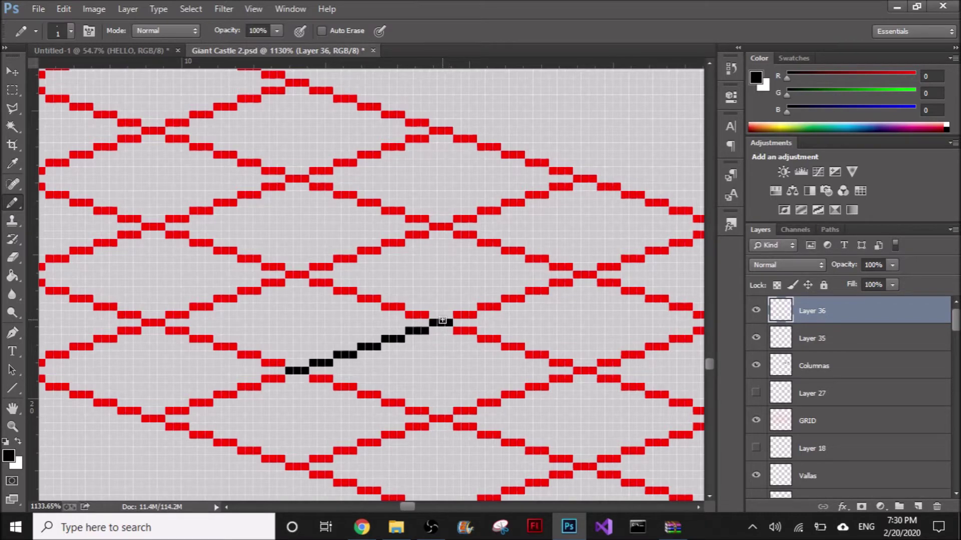
{"action": "left_click_drag", "start_coordinate": [446, 322], "coordinate": [445, 231]}
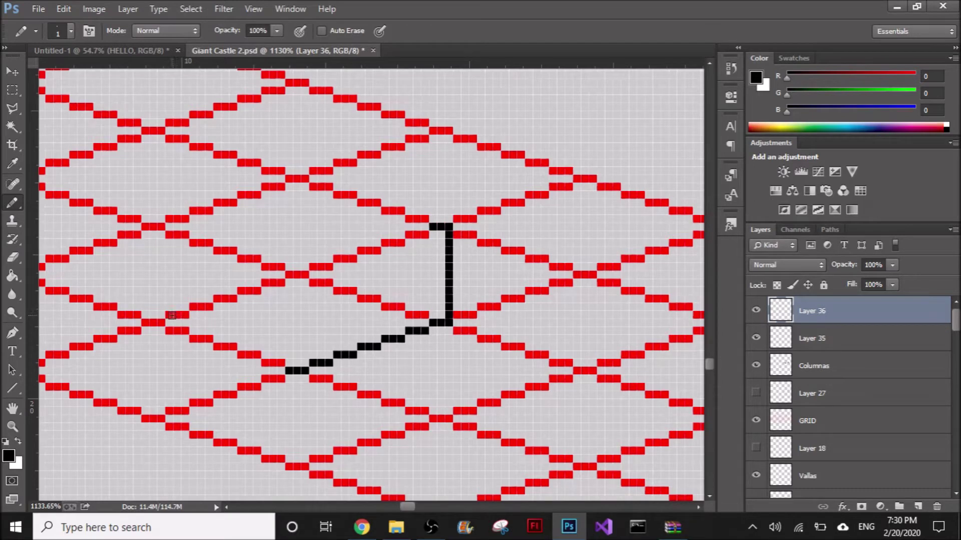
Trace the wall's upper edge in black along two grid cells, from the vertical line's top down to the left.
{"action": "left_click", "coordinate": [172, 315], "text": "shift"}
{"action": "key", "text": "ctrl+z"}
{"action": "left_click", "coordinate": [178, 316], "text": "shift"}
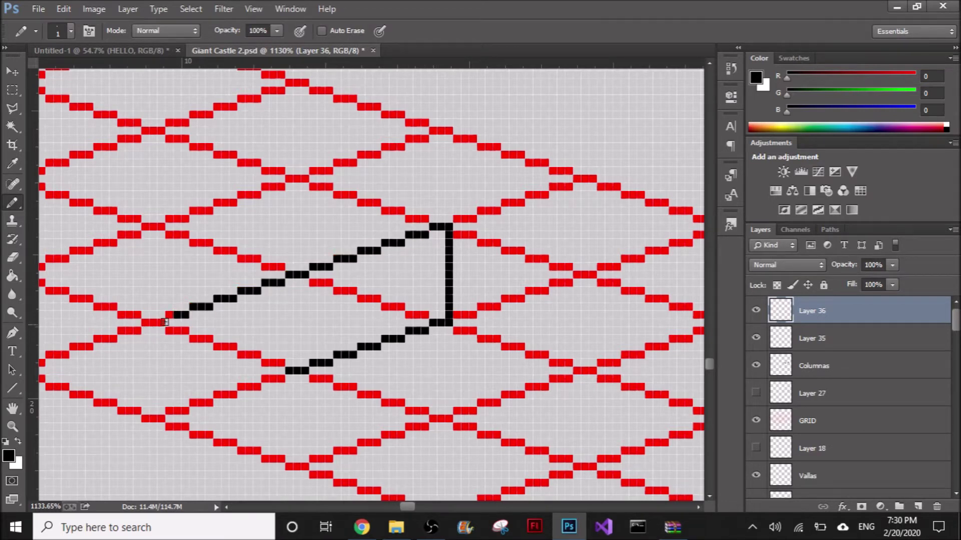
{"action": "left_click_drag", "start_coordinate": [169, 315], "coordinate": [149, 321]}
{"action": "left_click", "coordinate": [273, 362], "text": "shift"}
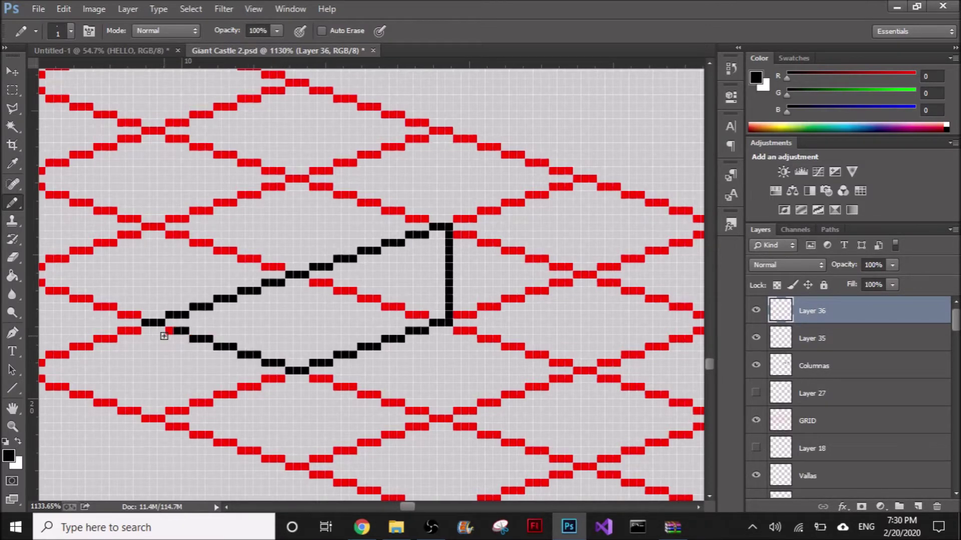
{"action": "key", "text": "ctrl+z"}
{"action": "key", "text": "ctrl+z"}
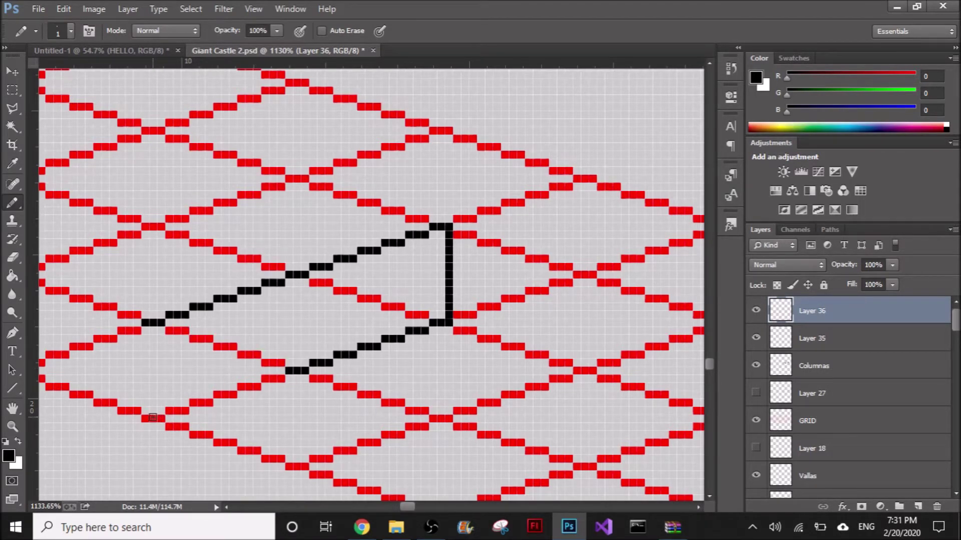
Draw the wall's left vertical side one cell high and trace its lower edge in black along the grid.
{"action": "left_click", "coordinate": [160, 419]}
{"action": "left_click", "coordinate": [145, 323], "text": "shift"}
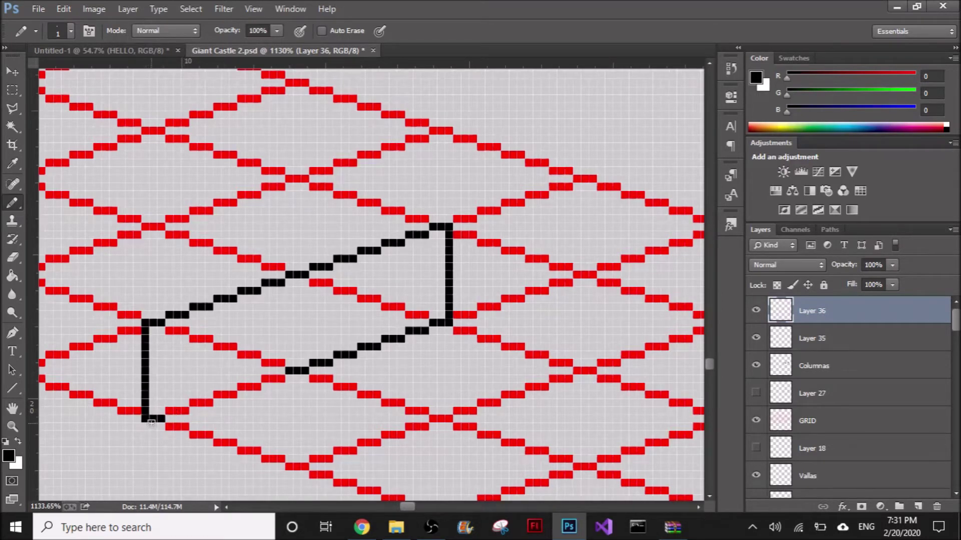
{"action": "left_click", "coordinate": [273, 381], "text": "shift"}
Draw a shallow black straight line with the Pencil in the empty area below the grid.
{"action": "mouse_move", "coordinate": [246, 380]}
{"action": "left_mouse_down"}
{"action": "mouse_move", "coordinate": [386, 406]}
{"action": "mouse_move", "coordinate": [510, 380]}
{"action": "left_mouse_up"}
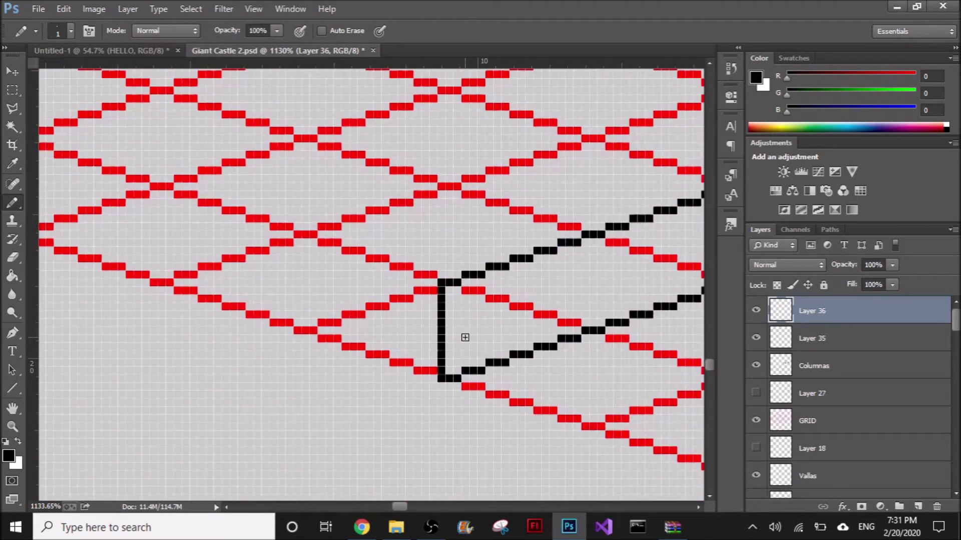
{"action": "left_click", "coordinate": [98, 434]}
{"action": "left_click", "coordinate": [322, 411], "text": "shift"}
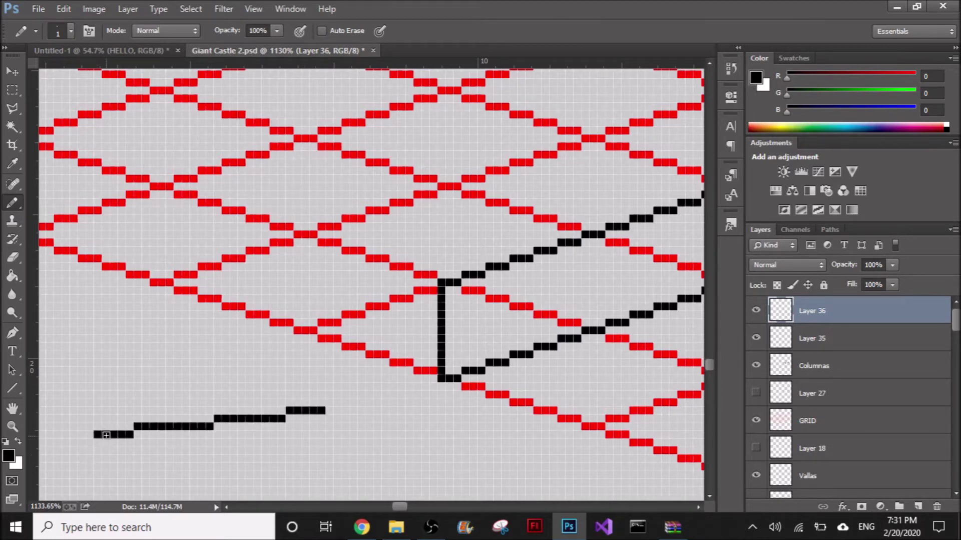
Undo the shallow black line and its starting pixel in the empty area below the grid.
{"action": "key", "text": "ctrl+z"}
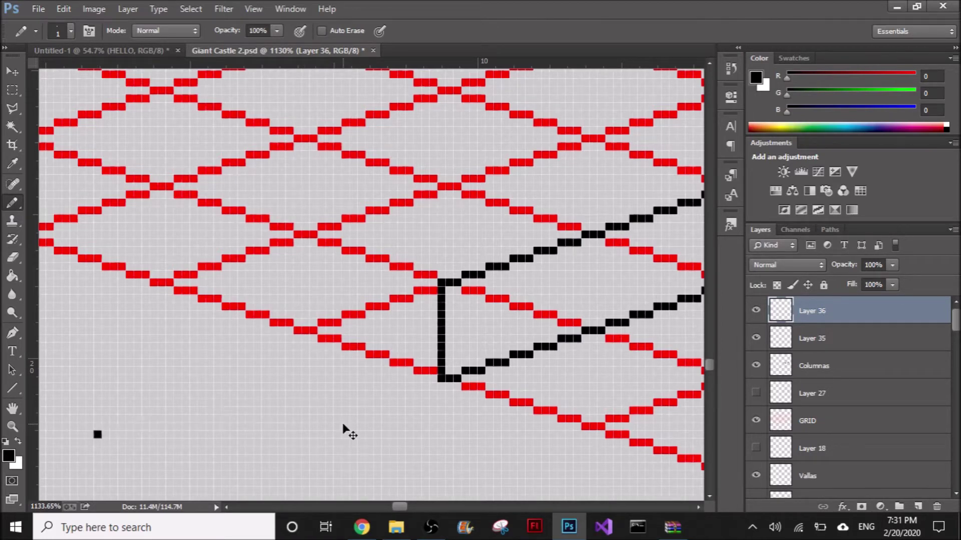
{"action": "key", "text": "ctrl+z"}
{"action": "key", "text": "ctrl+z"}
{"action": "key", "text": "ctrl+alt+z"}
Trace the lower edge of the cell left of the box's front vertical line in black, up to the cell's left corner.
{"action": "left_click", "coordinate": [104, 268], "text": "shift"}
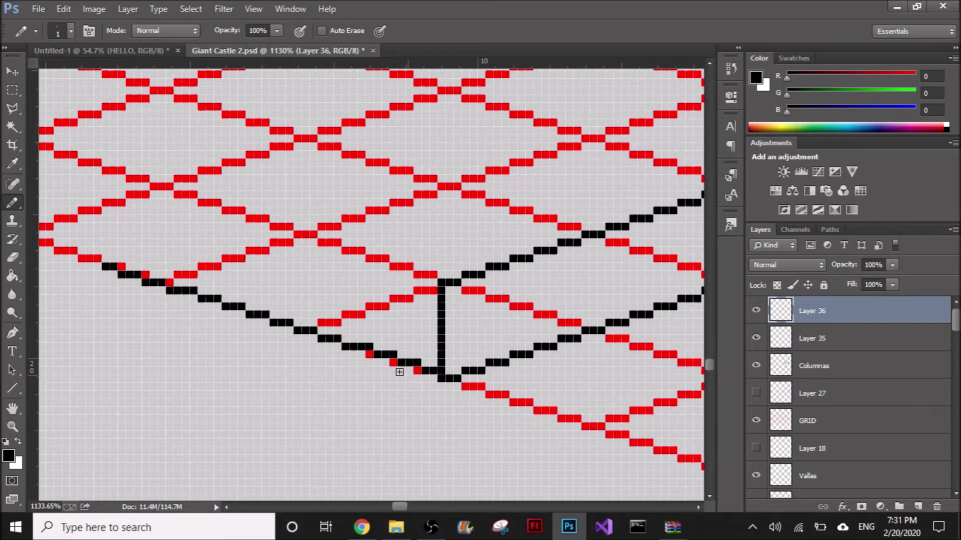
{"action": "key", "text": "ctrl+z"}
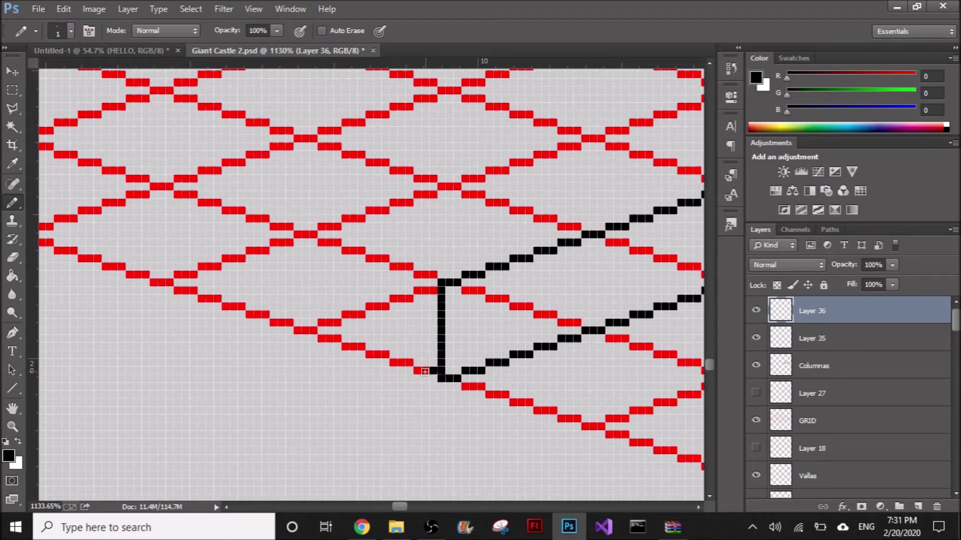
{"action": "scroll", "coordinate": [419, 369], "scroll_direction": "up", "scroll_amount": 5}
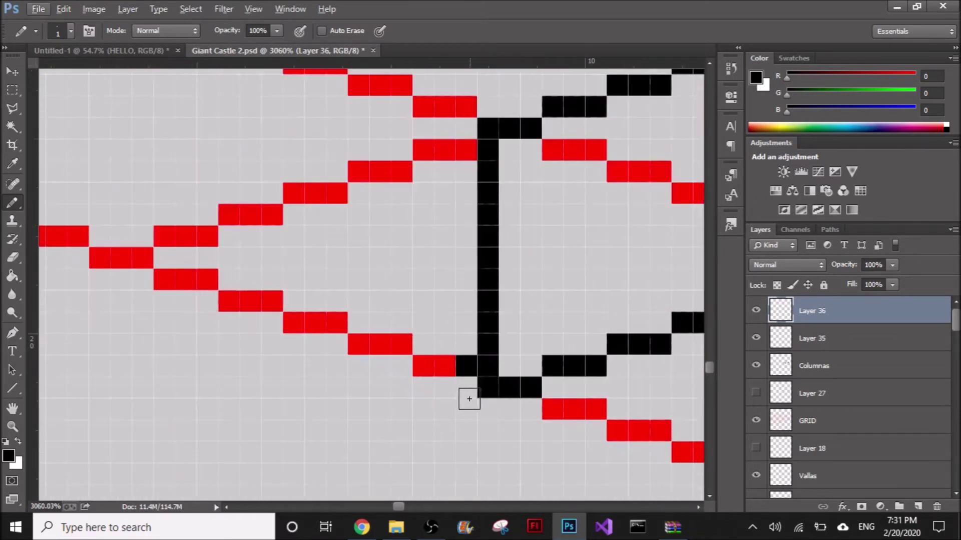
{"action": "left_click", "coordinate": [458, 370]}
{"action": "left_click", "coordinate": [446, 367]}
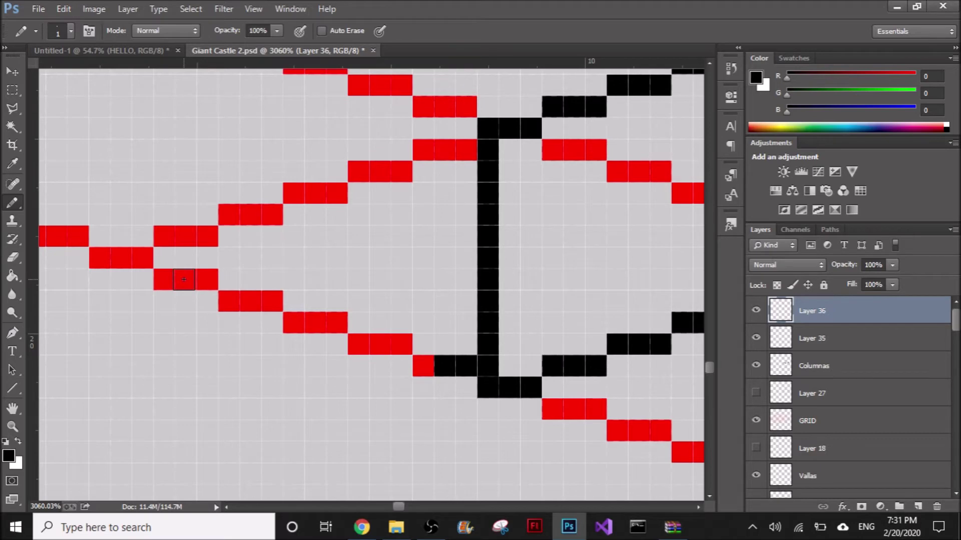
{"action": "left_click", "coordinate": [185, 279], "text": "shift"}
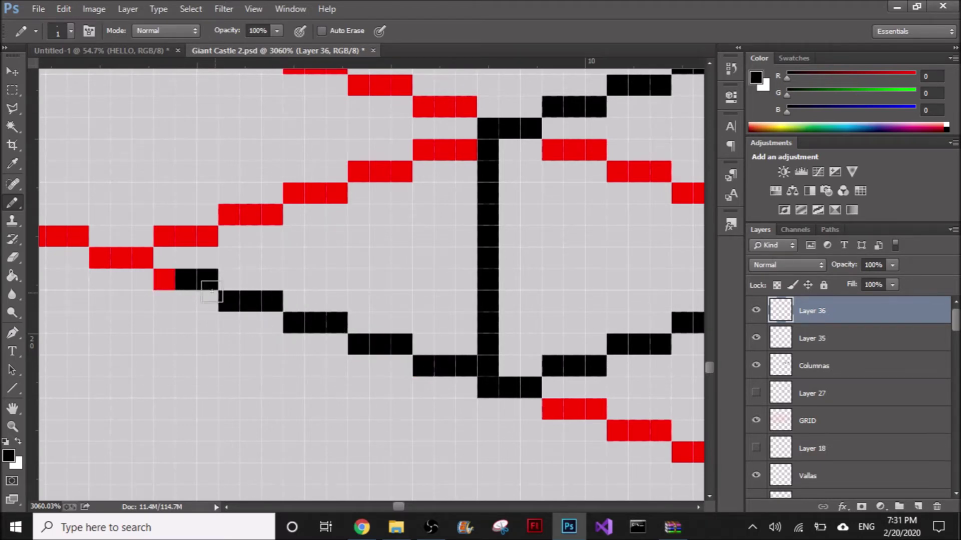
{"action": "left_click", "coordinate": [164, 279]}
{"action": "left_click", "coordinate": [100, 257]}
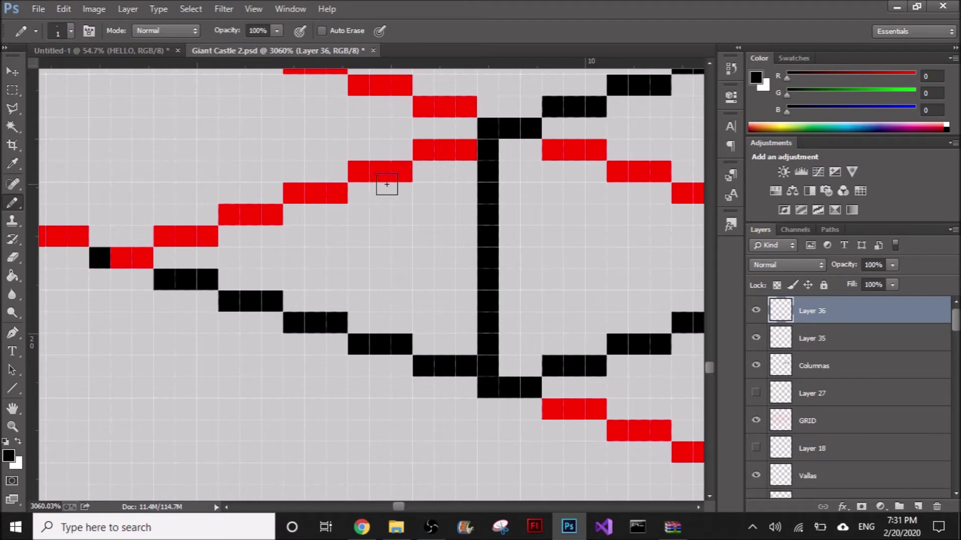
Trace the same cell's upper edge in black from its left corner to the front vertical line.
{"action": "left_click", "coordinate": [466, 152], "text": "shift"}
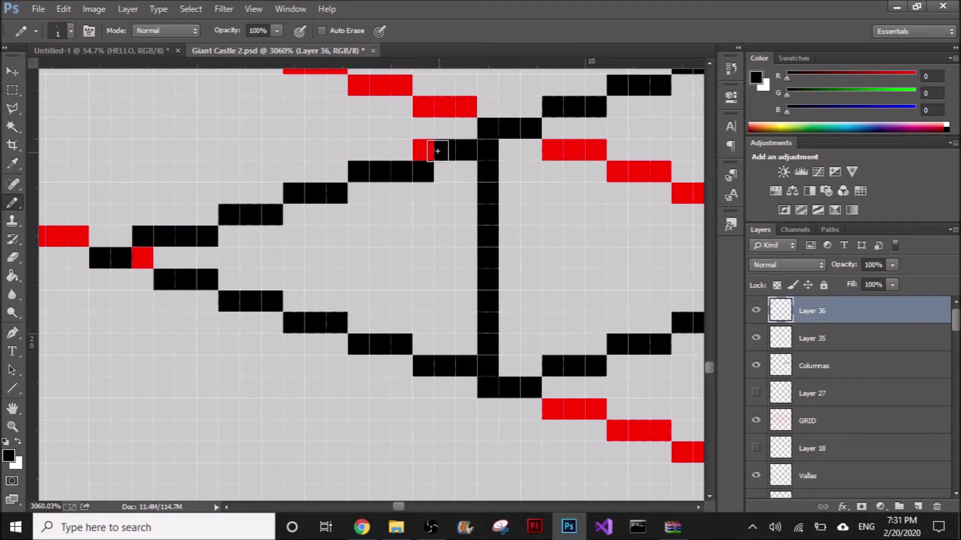
{"action": "key", "text": "ctrl+z"}
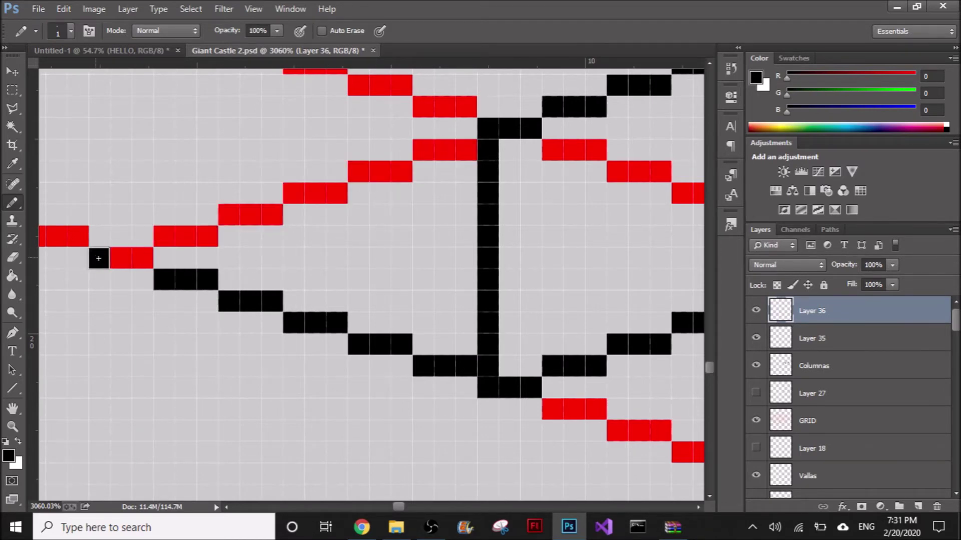
{"action": "left_click", "coordinate": [423, 150], "text": "shift"}
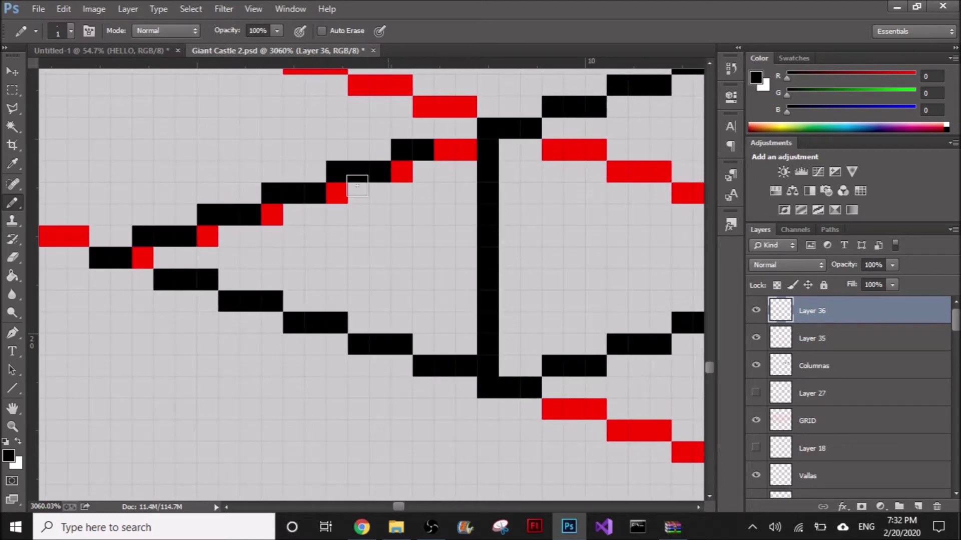
{"action": "key", "text": "ctrl+z"}
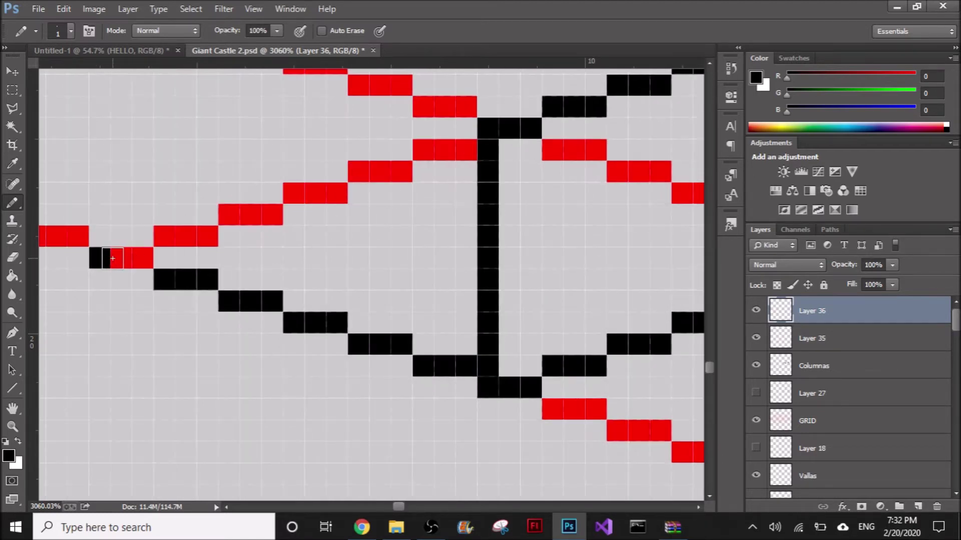
{"action": "left_click", "coordinate": [445, 152], "text": "shift"}
{"action": "left_click", "coordinate": [465, 151]}
{"action": "scroll", "coordinate": [496, 256], "scroll_direction": "down", "scroll_amount": 3}
{"action": "scroll", "coordinate": [501, 250], "scroll_direction": "down", "scroll_amount": 5}
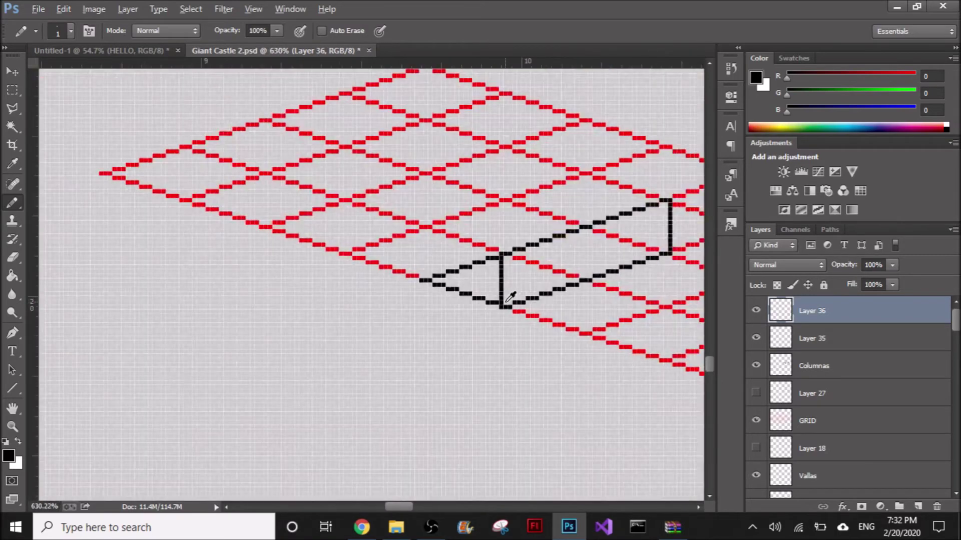
Delete the black lines on the cell left of the front vertical line using a rectangular selection, and clear the selection.
{"action": "scroll", "coordinate": [500, 270], "scroll_direction": "up", "scroll_amount": 5}
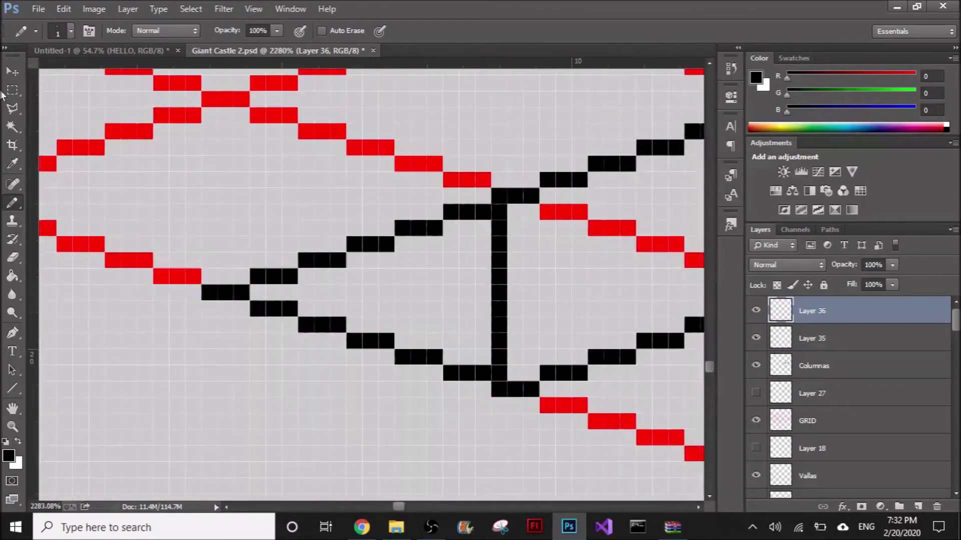
{"action": "left_click", "coordinate": [12, 89]}
{"action": "mouse_move", "coordinate": [491, 189]}
{"action": "left_mouse_down"}
{"action": "mouse_move", "coordinate": [397, 340]}
{"action": "mouse_move", "coordinate": [251, 439]}
{"action": "mouse_move", "coordinate": [202, 428]}
{"action": "left_mouse_up"}
{"action": "key", "text": "Delete"}
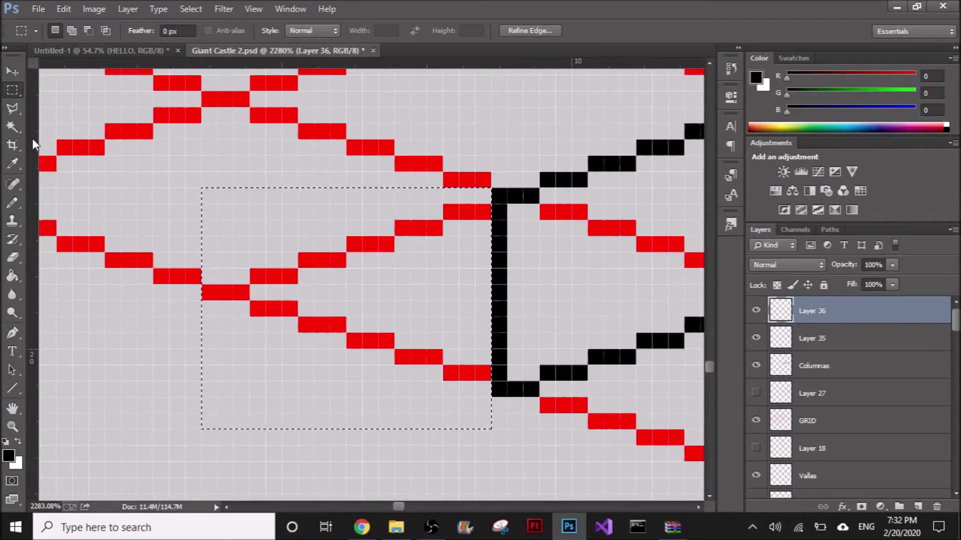
{"action": "key", "text": "ctrl+d"}
Retrace only that cell's lower edge in black with the Pencil, including the three pixels at its left corner.
{"action": "left_click", "coordinate": [11, 202]}
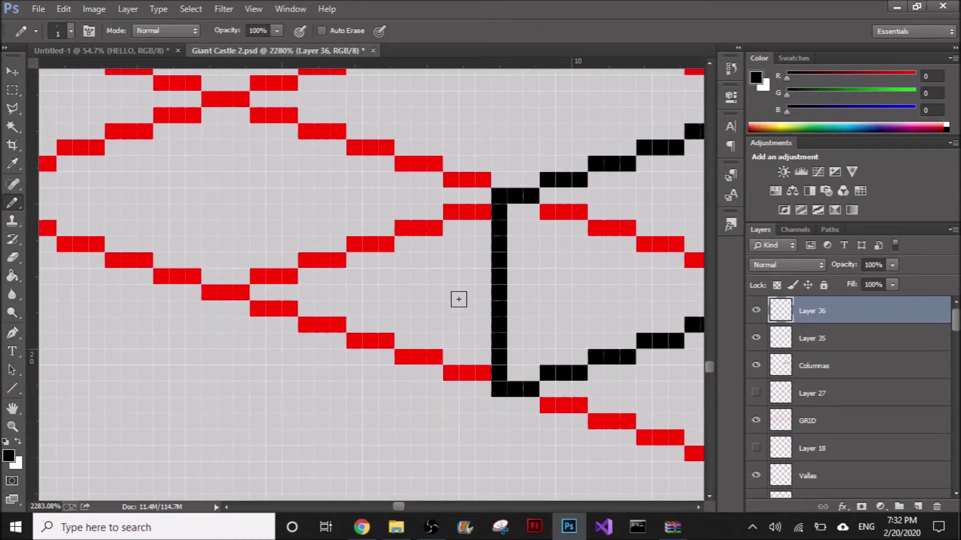
{"action": "mouse_move", "coordinate": [473, 373]}
{"action": "left_mouse_down"}
{"action": "mouse_move", "coordinate": [406, 358]}
{"action": "mouse_move", "coordinate": [389, 340]}
{"action": "mouse_move", "coordinate": [351, 339]}
{"action": "mouse_move", "coordinate": [294, 308]}
{"action": "mouse_move", "coordinate": [255, 309]}
{"action": "left_mouse_up"}
{"action": "scroll", "coordinate": [413, 300], "scroll_direction": "down", "scroll_amount": 5}
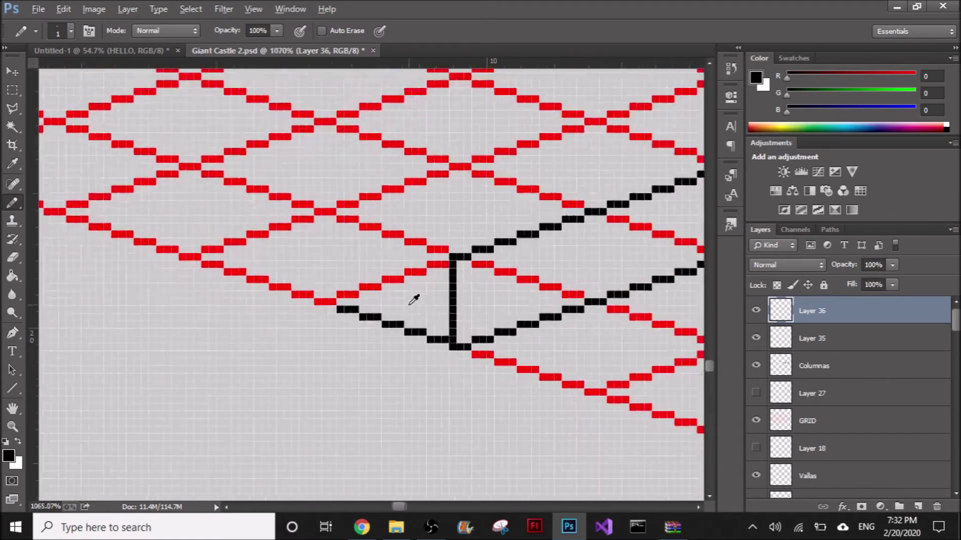
{"action": "scroll", "coordinate": [469, 297], "scroll_direction": "up", "scroll_amount": 3}
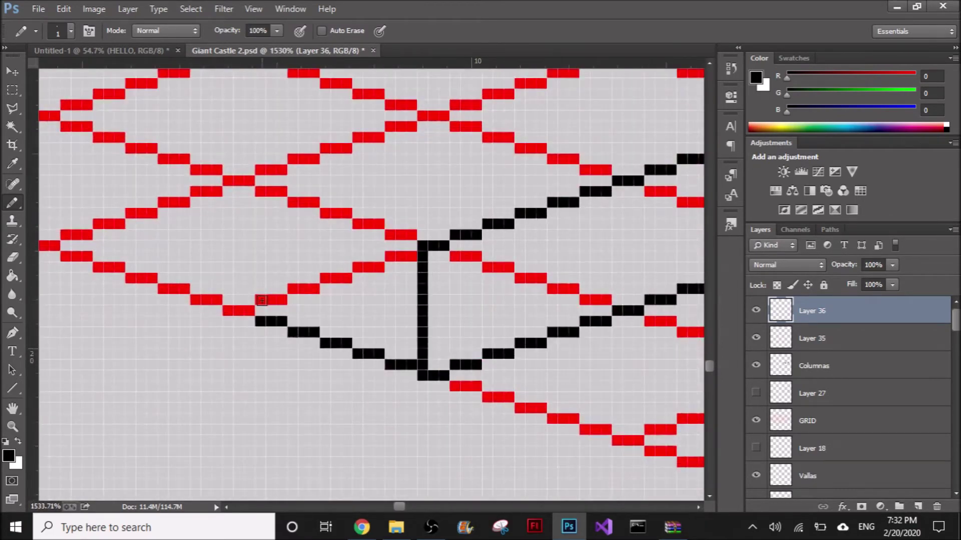
{"action": "left_click_drag", "start_coordinate": [249, 312], "coordinate": [227, 310]}
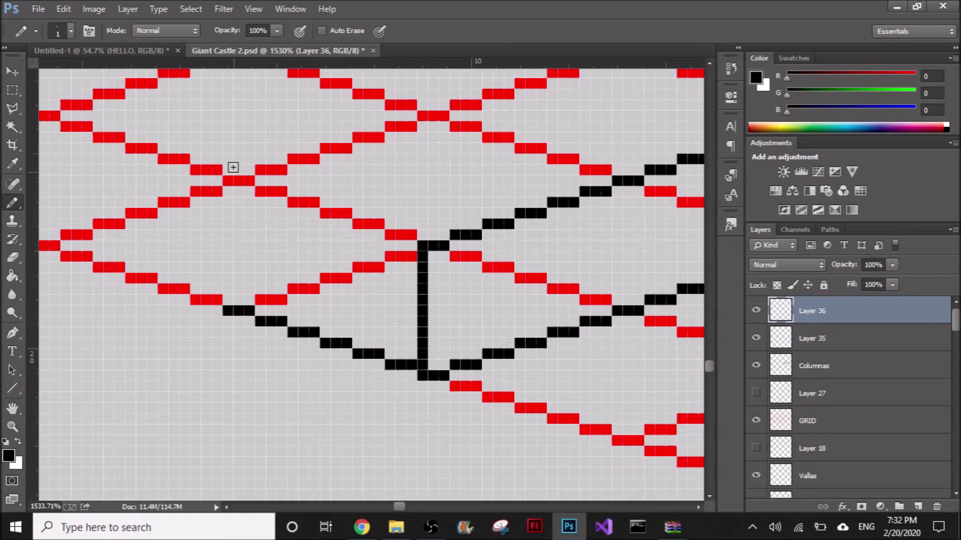
Raise a black vertical line one cell high from the left corner and trace the left face's upper edge to the front corner.
{"action": "left_click", "coordinate": [237, 185], "text": "shift"}
{"action": "key", "text": "ctrl+z"}
{"action": "left_click", "coordinate": [227, 180], "text": "shift"}
{"action": "left_click_drag", "start_coordinate": [228, 181], "coordinate": [253, 181]}
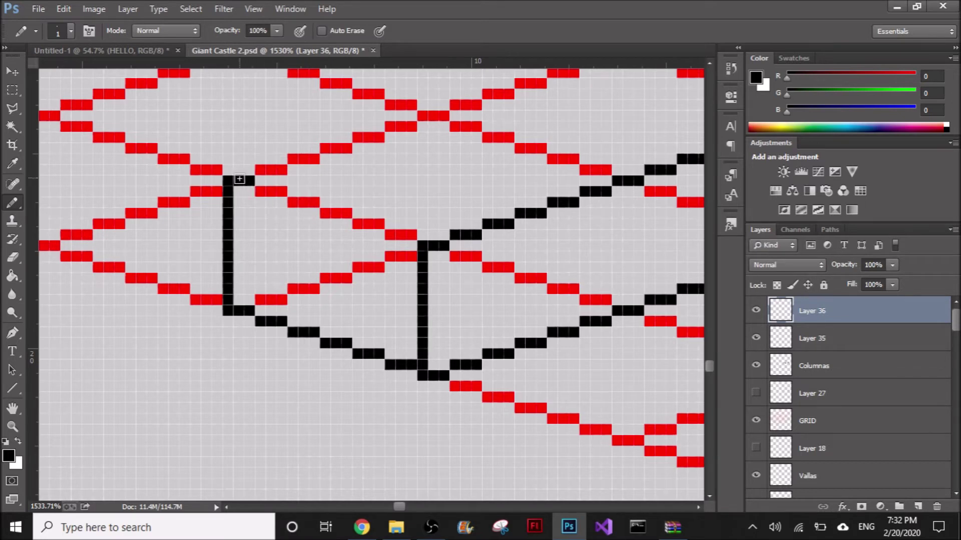
{"action": "left_click", "coordinate": [403, 236], "text": "shift"}
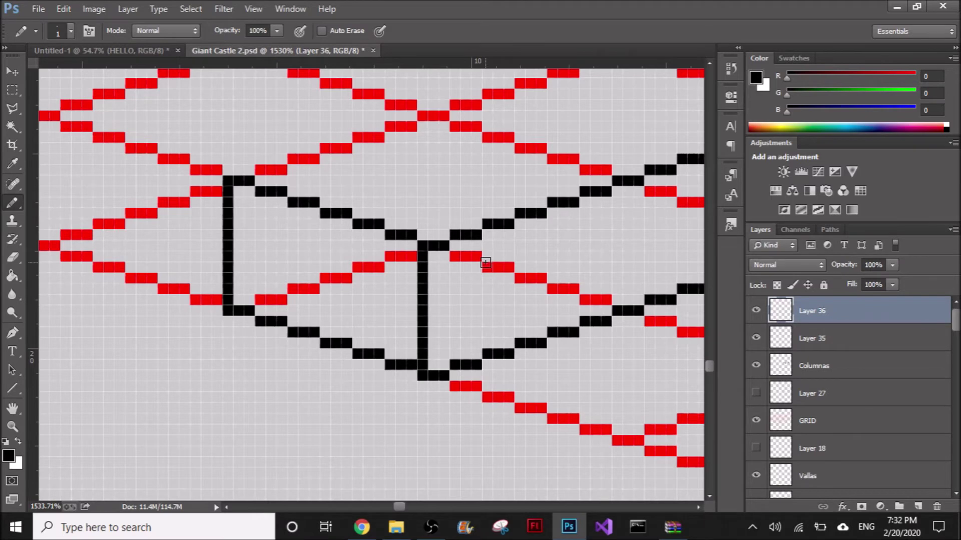
Trace the top face's two back edges in black, two cells along the left and one cell down to the right vertical line.
{"action": "left_click_drag", "start_coordinate": [485, 313], "coordinate": [340, 439]}
{"action": "key", "text": "alt"}
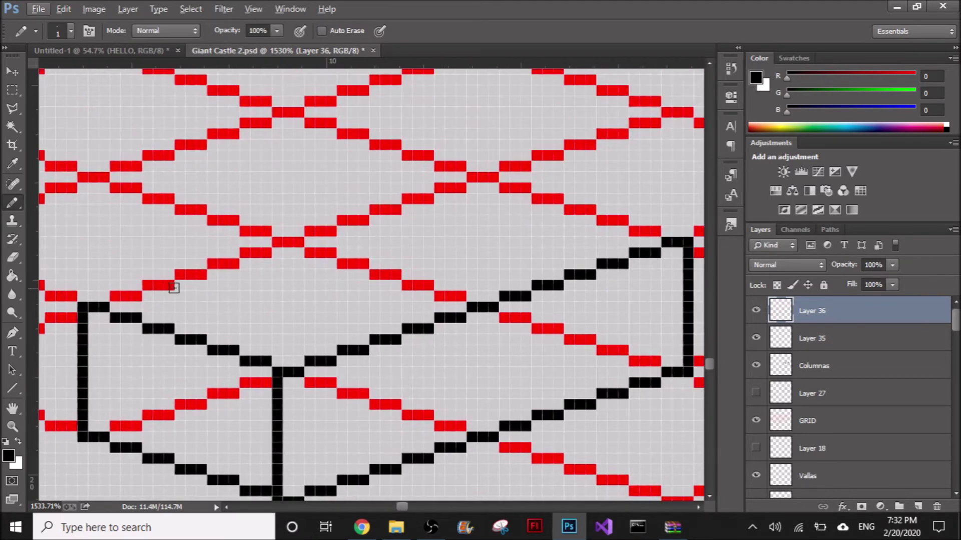
{"action": "left_click", "coordinate": [488, 179], "text": "shift"}
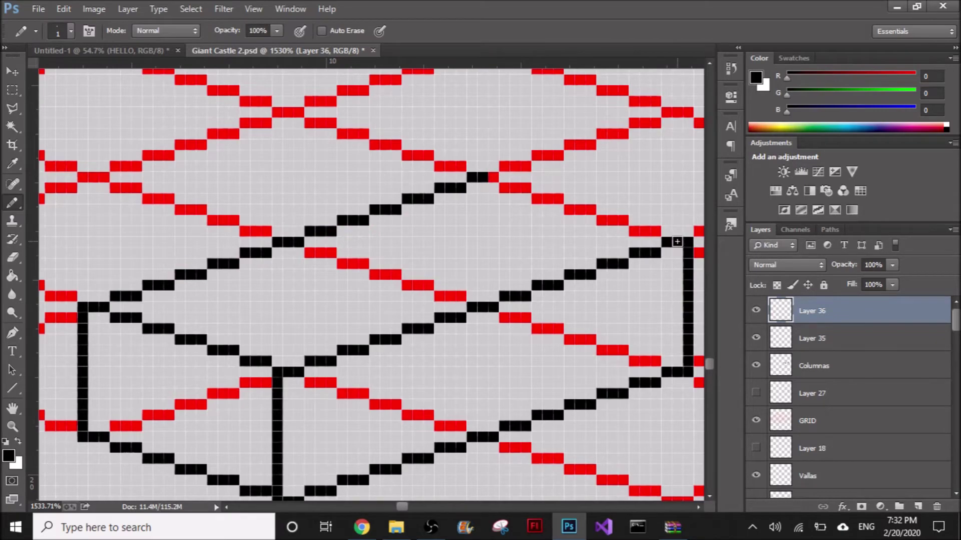
{"action": "scroll", "coordinate": [450, 294], "scroll_direction": "down", "scroll_amount": 4}
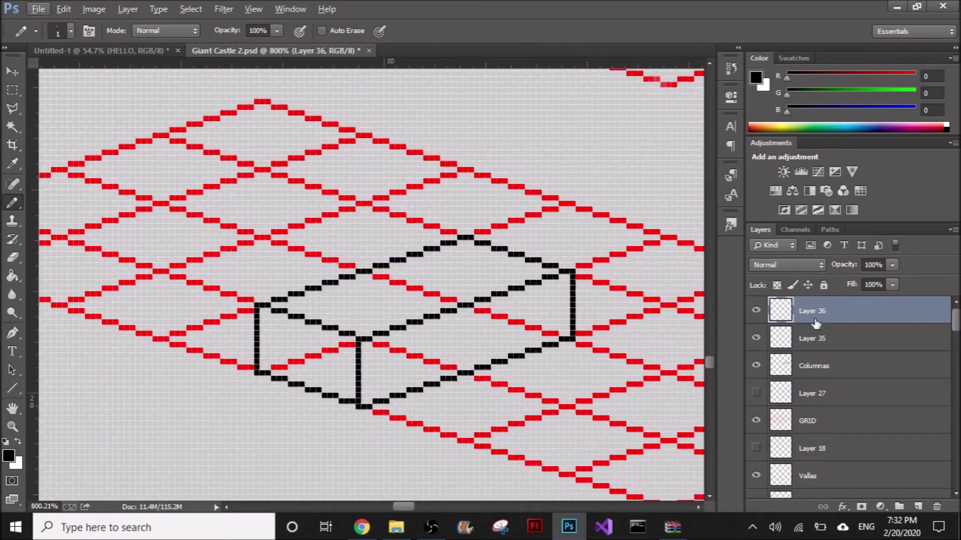
Hide the red guide grid on Layer 35 and inspect the box outline on its own.
{"action": "left_click", "coordinate": [757, 338]}
{"action": "scroll", "coordinate": [485, 380], "scroll_direction": "down", "scroll_amount": 5}
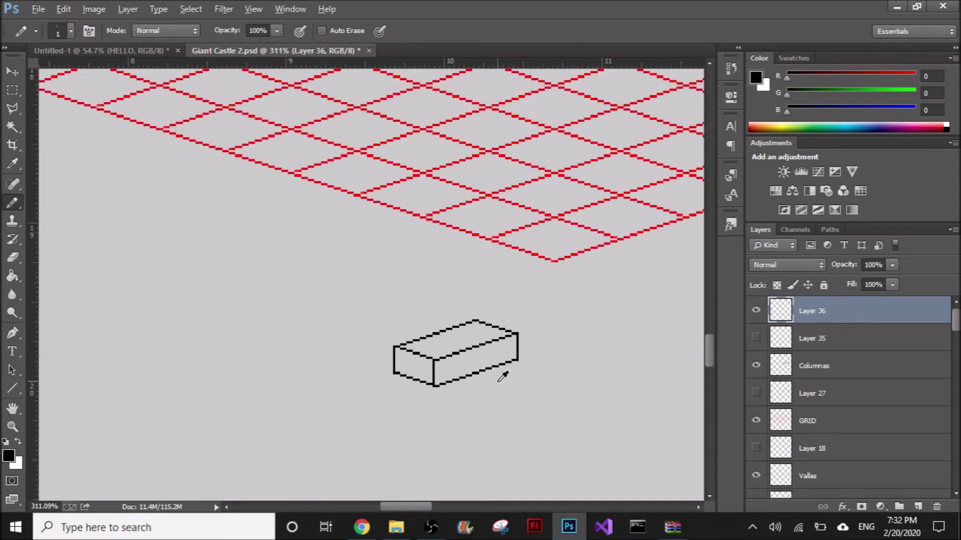
{"action": "scroll", "coordinate": [486, 365], "scroll_direction": "up", "scroll_amount": 5}
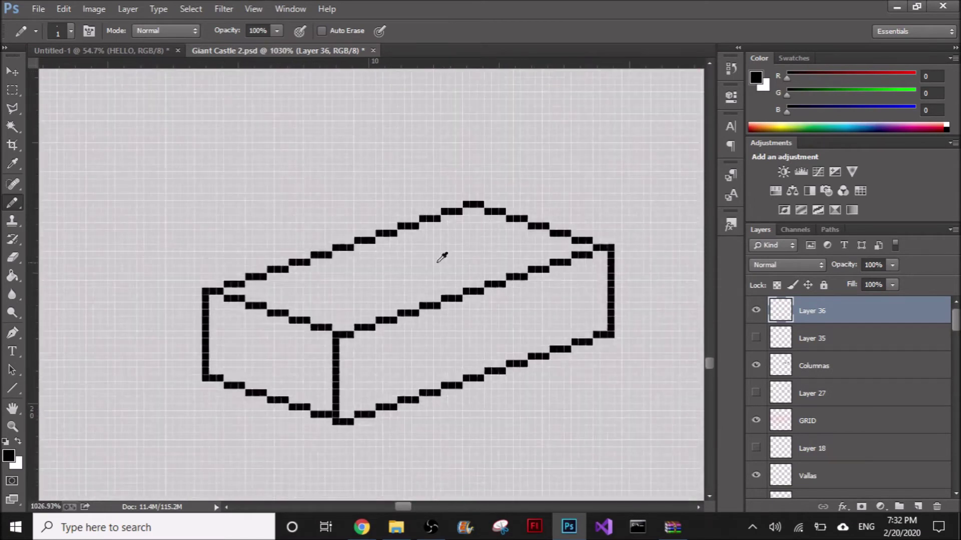
{"action": "scroll", "coordinate": [435, 288], "scroll_direction": "down", "scroll_amount": 2}
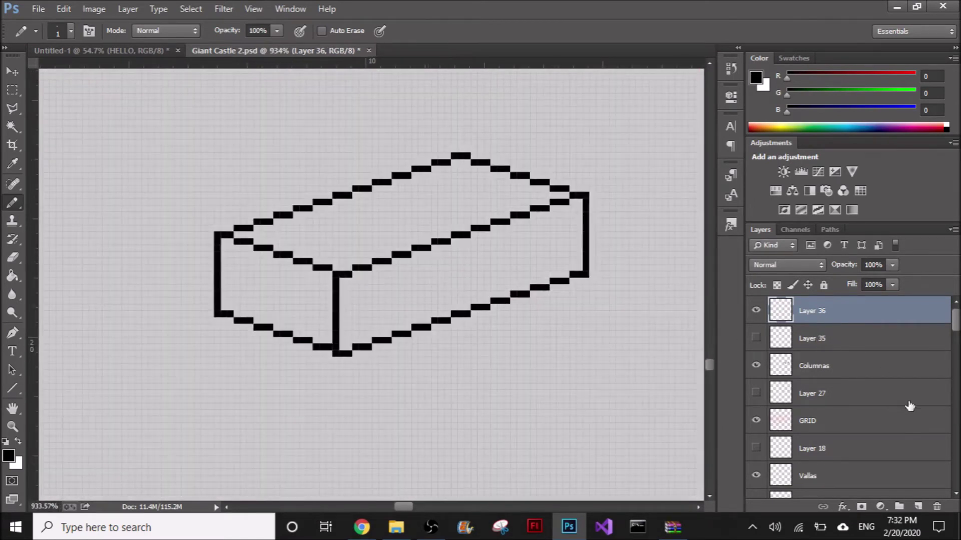
Add a new layer beneath Layer 36 and set the foreground colour to a pinkish red, RGB 252, 89, 89.
{"action": "left_click", "coordinate": [918, 506]}
{"action": "left_click_drag", "start_coordinate": [864, 342], "coordinate": [864, 342]}
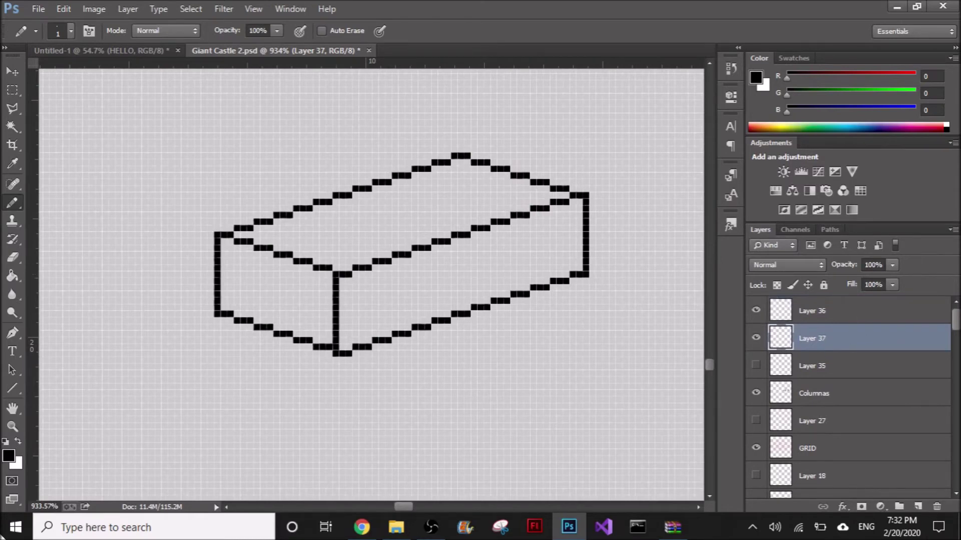
{"action": "left_click", "coordinate": [9, 456]}
{"action": "mouse_move", "coordinate": [545, 110]}
{"action": "left_mouse_down"}
{"action": "mouse_move", "coordinate": [536, 98]}
{"action": "mouse_move", "coordinate": [547, 97]}
{"action": "left_mouse_up"}
{"action": "left_click", "coordinate": [752, 87]}
{"action": "key", "text": "b"}
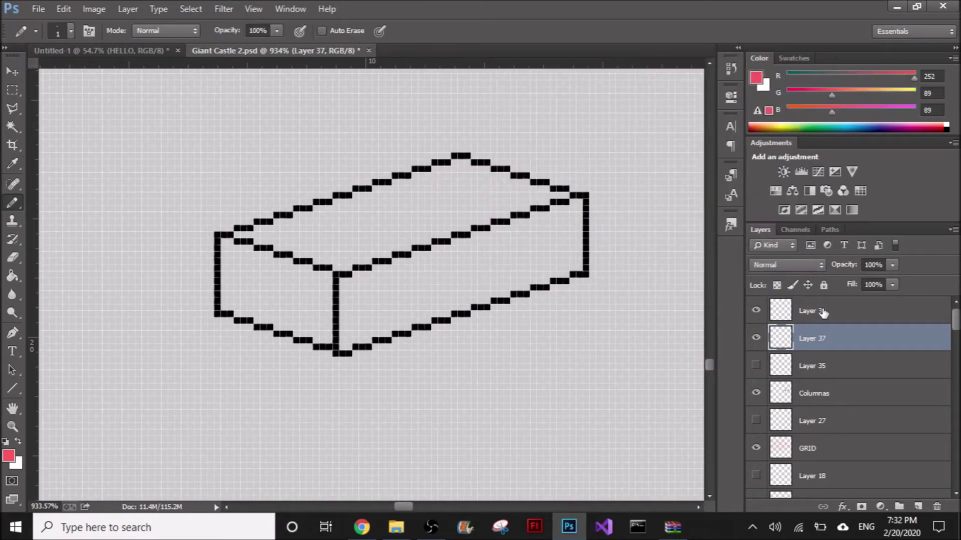
Try filling the box's long right face with the red on Layer 36 using the Paint Bucket, and undo the fill.
{"action": "left_click", "coordinate": [821, 311]}
{"action": "left_click", "coordinate": [14, 258]}
{"action": "left_click", "coordinate": [13, 275]}
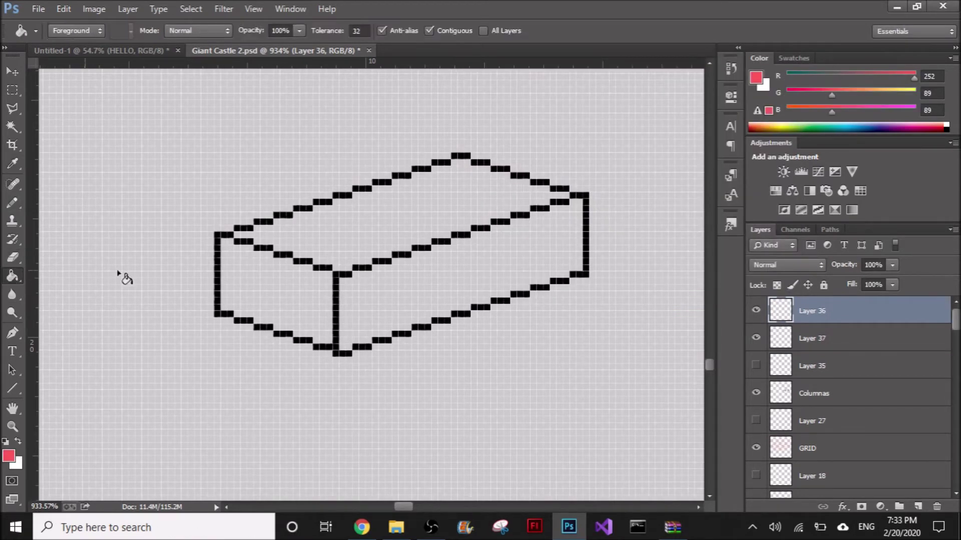
{"action": "left_click", "coordinate": [400, 294]}
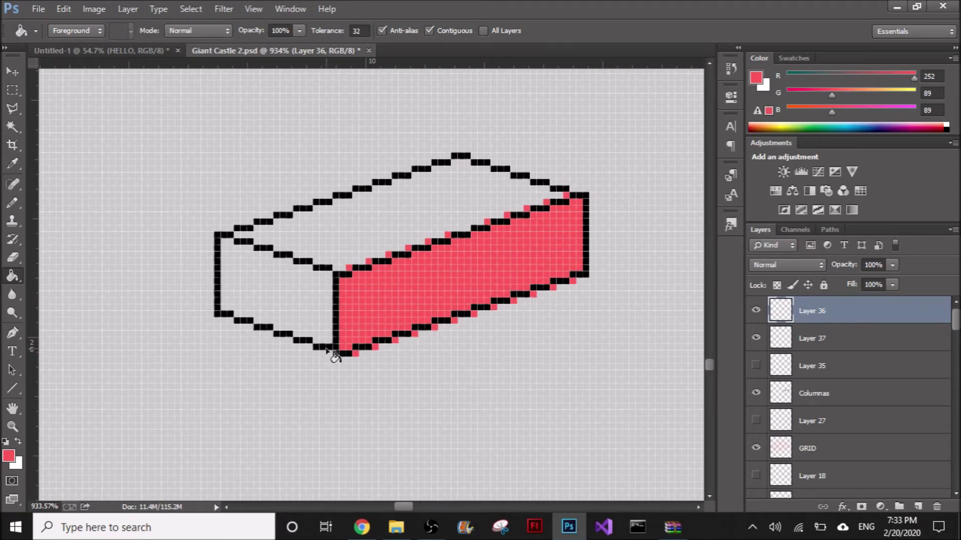
{"action": "key", "text": "ctrl+z"}
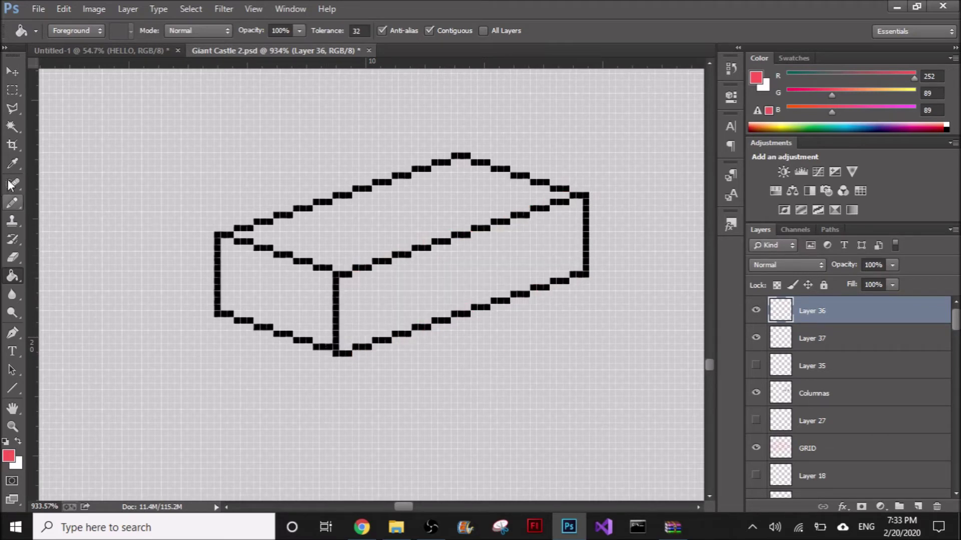
{"action": "left_click", "coordinate": [380, 274]}
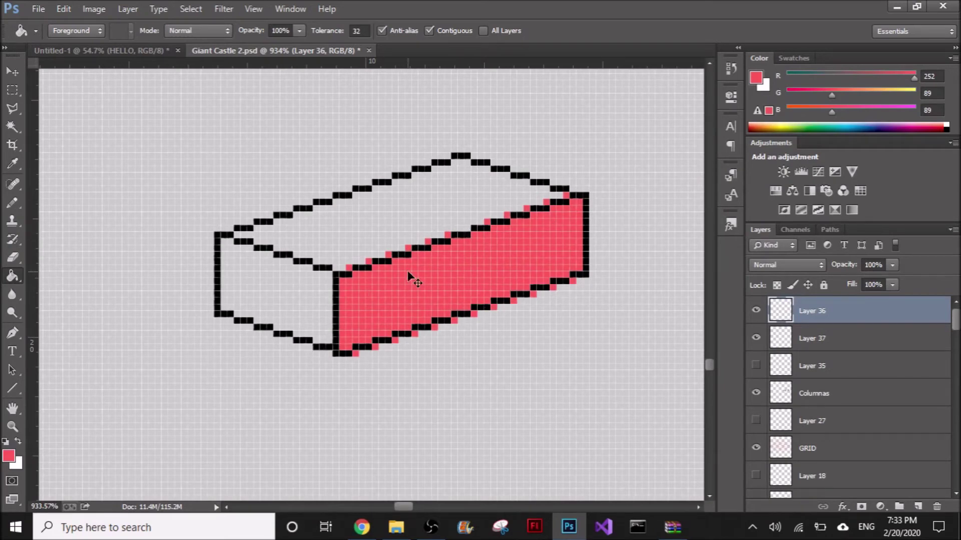
{"action": "key", "text": "ctrl+z"}
Select the long right face with the Magic Wand, set the wand's tolerance to 0, and clear the selection.
{"action": "left_click", "coordinate": [12, 125]}
{"action": "left_click", "coordinate": [458, 308]}
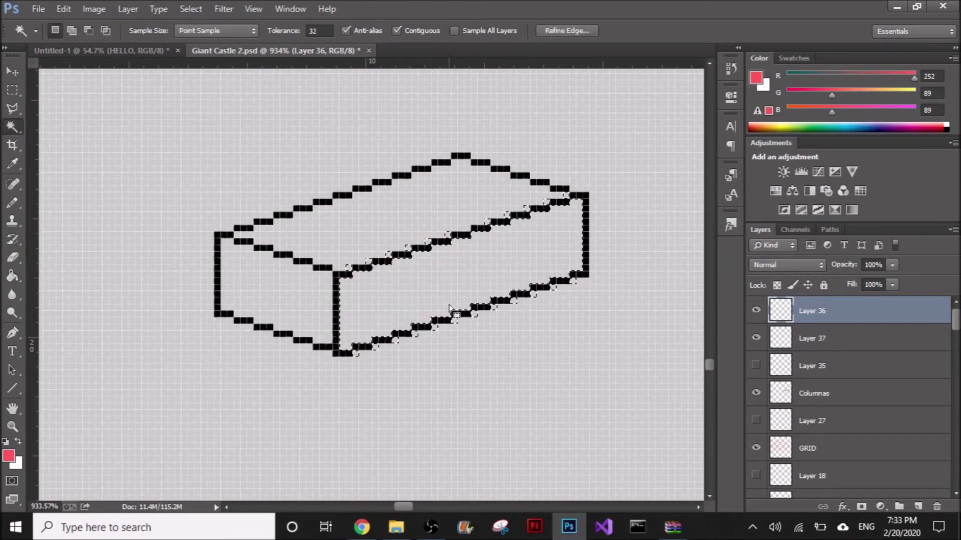
{"action": "left_click", "coordinate": [316, 31]}
{"action": "type", "text": "0"}
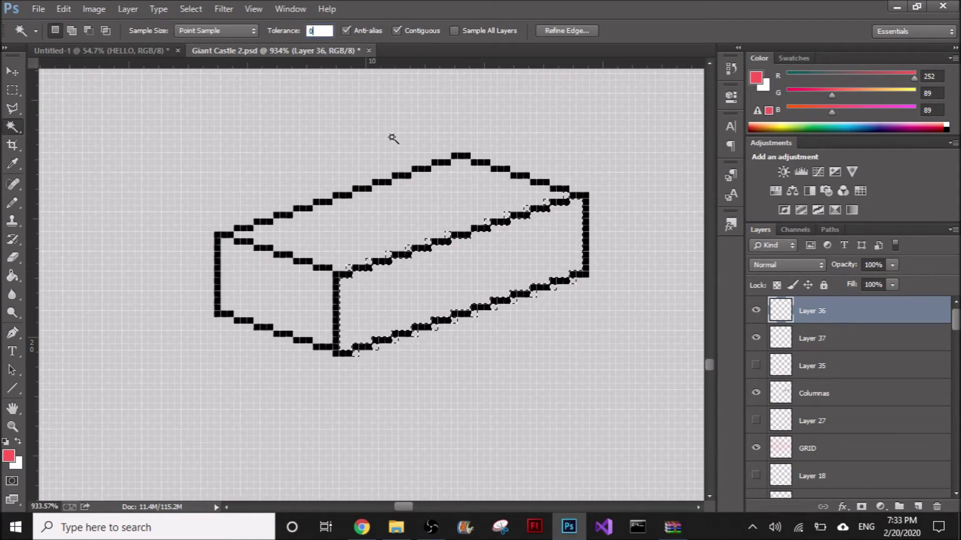
{"action": "left_click", "coordinate": [12, 89]}
{"action": "left_click", "coordinate": [127, 122]}
Try selecting the long right face again with the Magic Wand at tolerance 0, and clear the selection.
{"action": "left_click", "coordinate": [12, 126]}
{"action": "left_click", "coordinate": [440, 321]}
{"action": "left_click", "coordinate": [12, 90]}
{"action": "left_click", "coordinate": [210, 107]}
{"action": "left_click", "coordinate": [178, 31]}
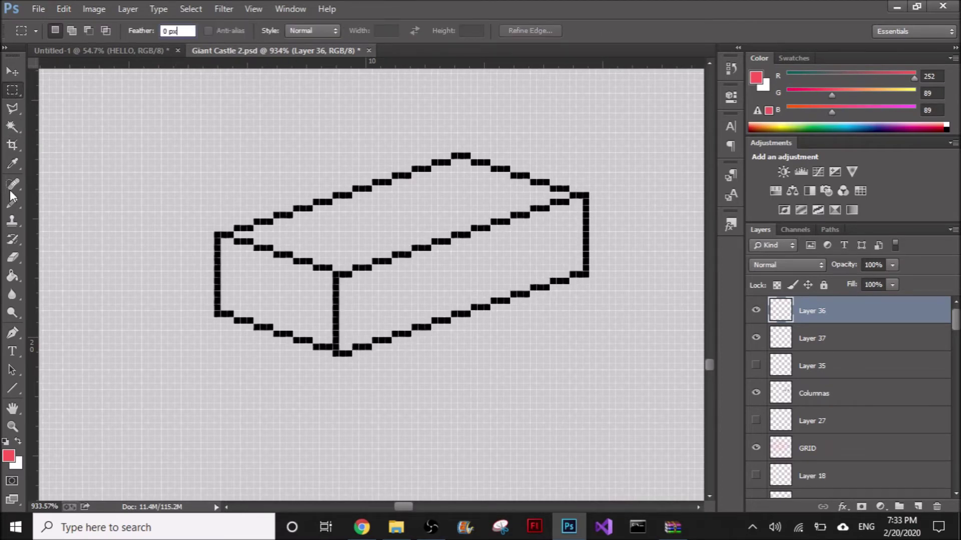
Try the Magic Wand on the box with Contiguous turned off, and clear the resulting selection.
{"action": "left_click", "coordinate": [13, 125]}
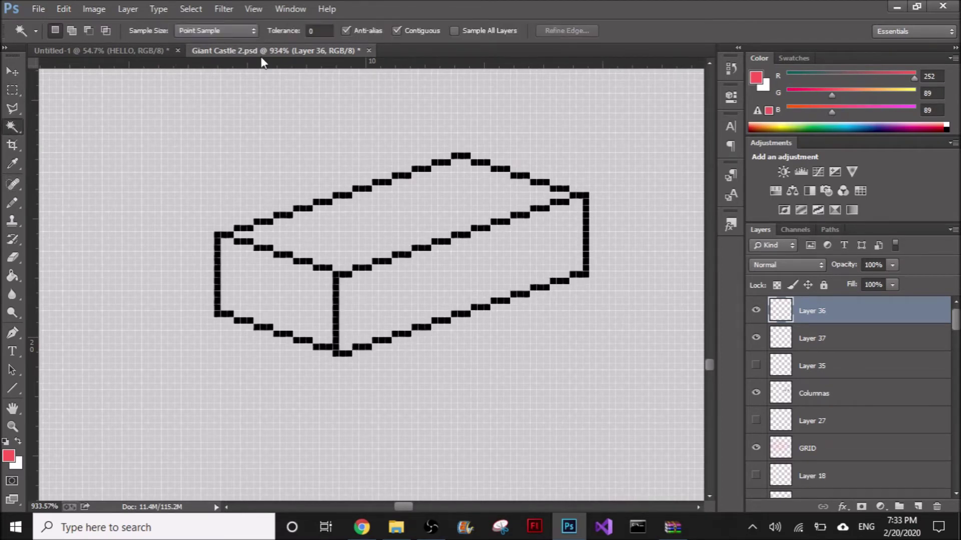
{"action": "left_click", "coordinate": [397, 31]}
{"action": "left_click", "coordinate": [455, 240]}
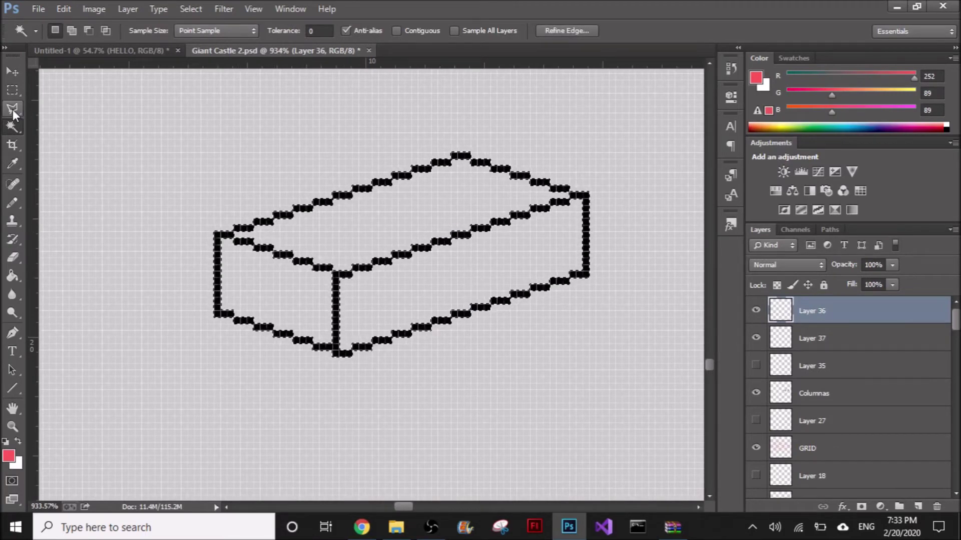
{"action": "left_click", "coordinate": [12, 108]}
{"action": "key", "text": "w"}
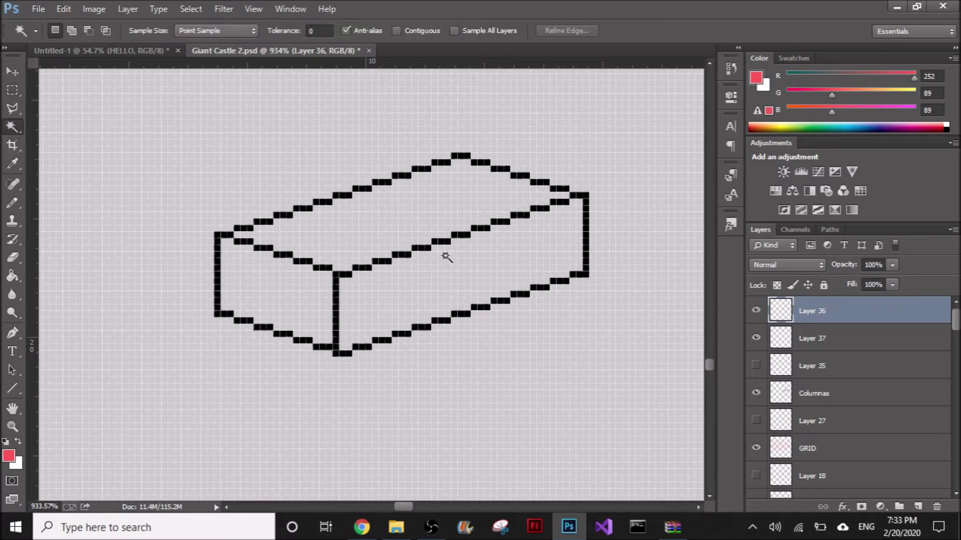
{"action": "left_click", "coordinate": [11, 92]}
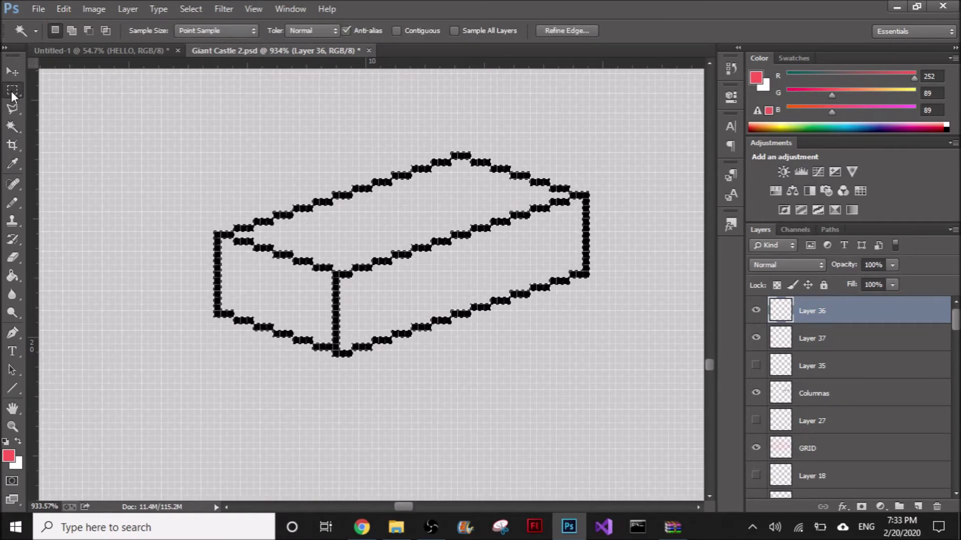
{"action": "left_click", "coordinate": [208, 155]}
{"action": "left_click", "coordinate": [13, 127]}
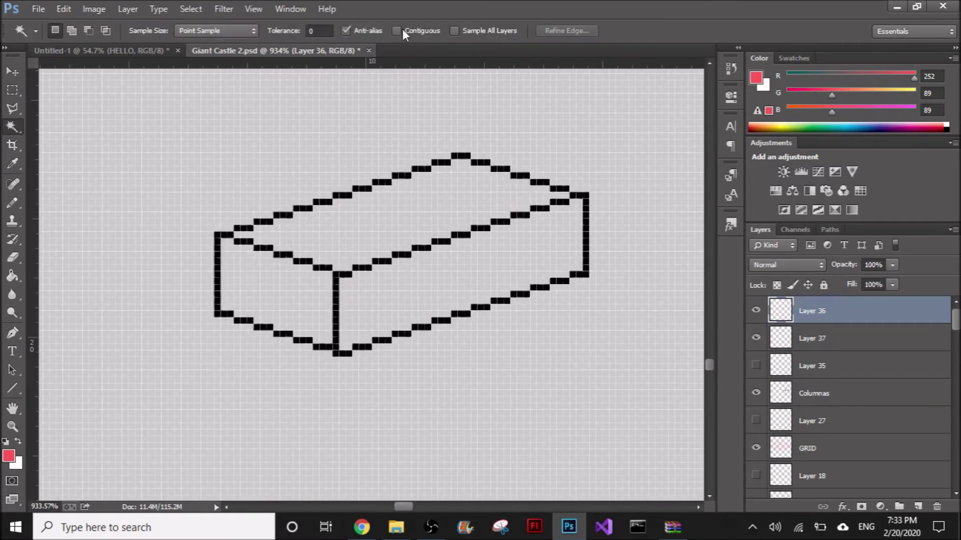
Select the long right face with the Magic Wand's Anti-alias off, fill it with the pinkish red, and clear the selection.
{"action": "left_click", "coordinate": [252, 37]}
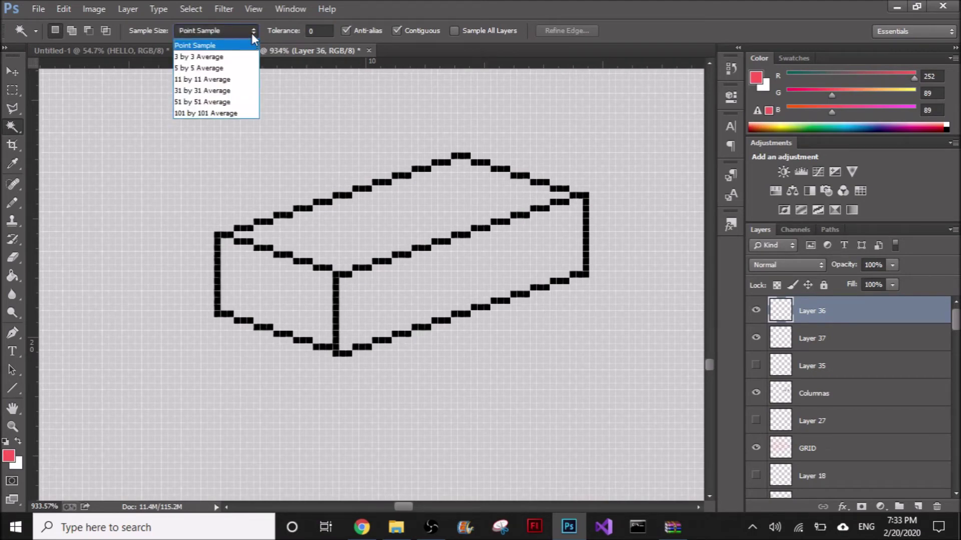
{"action": "left_click", "coordinate": [251, 33]}
{"action": "left_click", "coordinate": [345, 30]}
{"action": "left_click", "coordinate": [494, 260]}
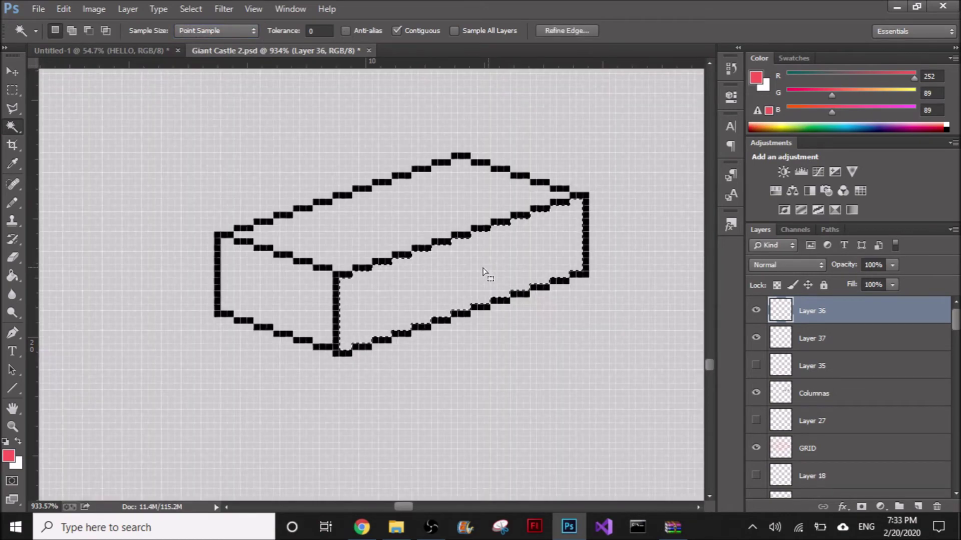
{"action": "left_click", "coordinate": [13, 276]}
{"action": "left_click", "coordinate": [457, 278]}
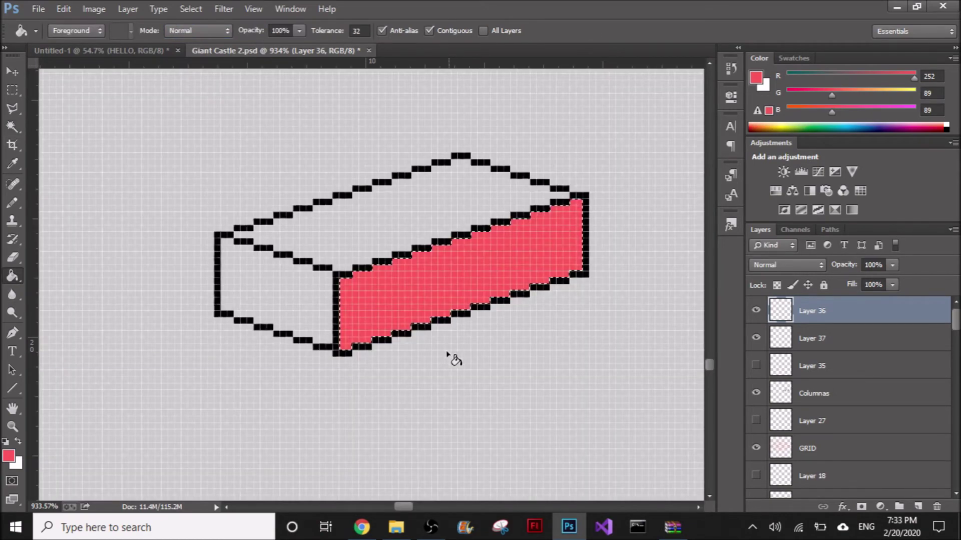
{"action": "left_click", "coordinate": [13, 90]}
{"action": "left_click", "coordinate": [114, 121]}
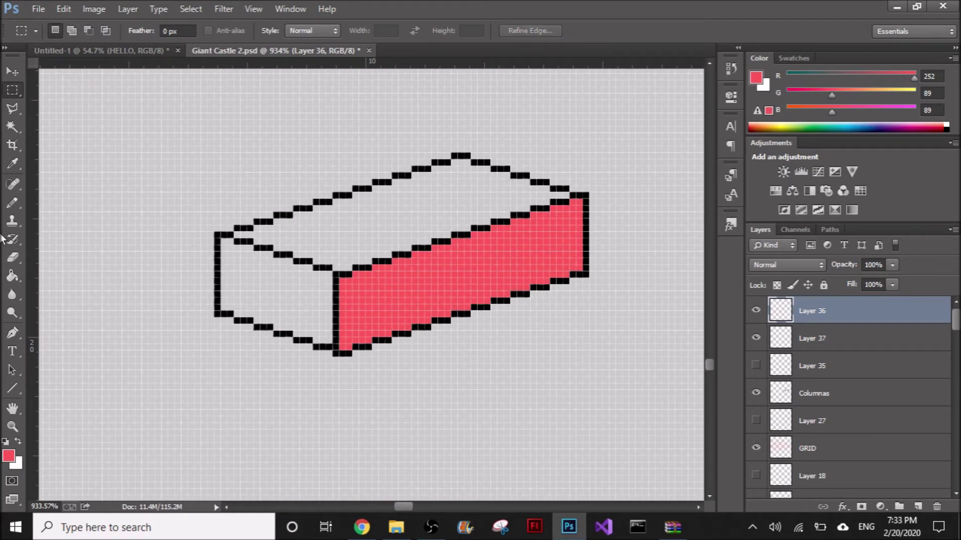
Select the short left face with the Magic Wand and fill it with dark red, RGB 226, 2, 2.
{"action": "left_click", "coordinate": [12, 128]}
{"action": "left_click", "coordinate": [253, 301]}
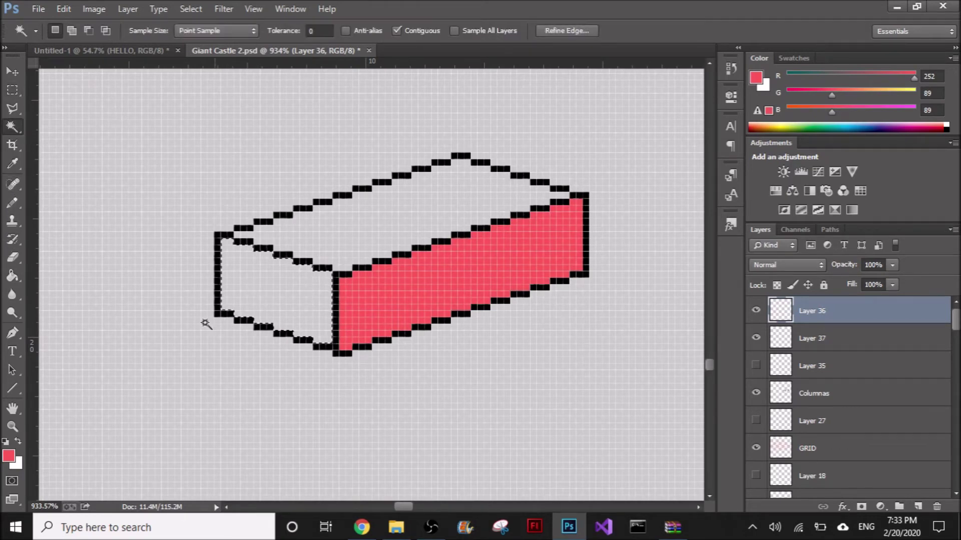
{"action": "left_click", "coordinate": [9, 455]}
{"action": "left_click", "coordinate": [579, 197]}
{"action": "left_click", "coordinate": [606, 116]}
{"action": "left_click", "coordinate": [752, 87]}
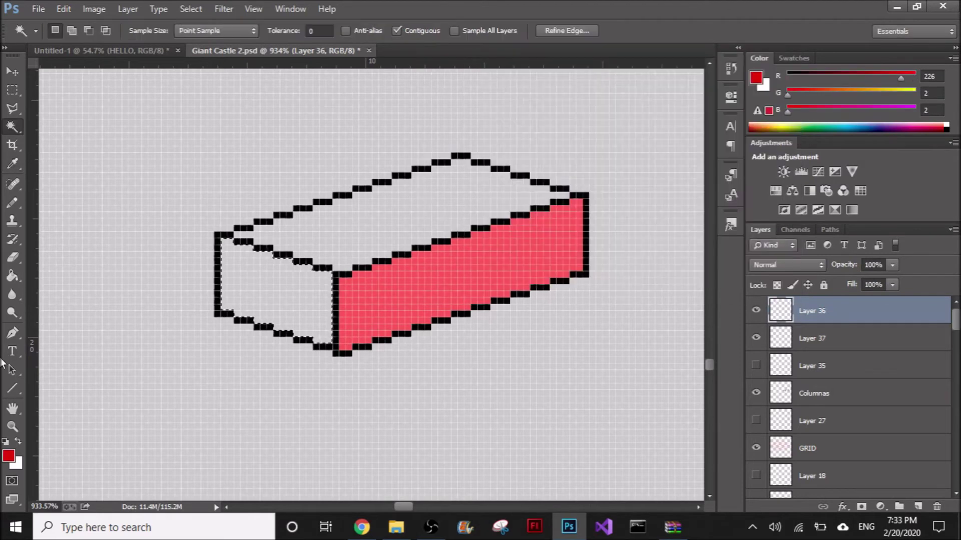
{"action": "left_click", "coordinate": [13, 276]}
{"action": "left_click", "coordinate": [254, 287]}
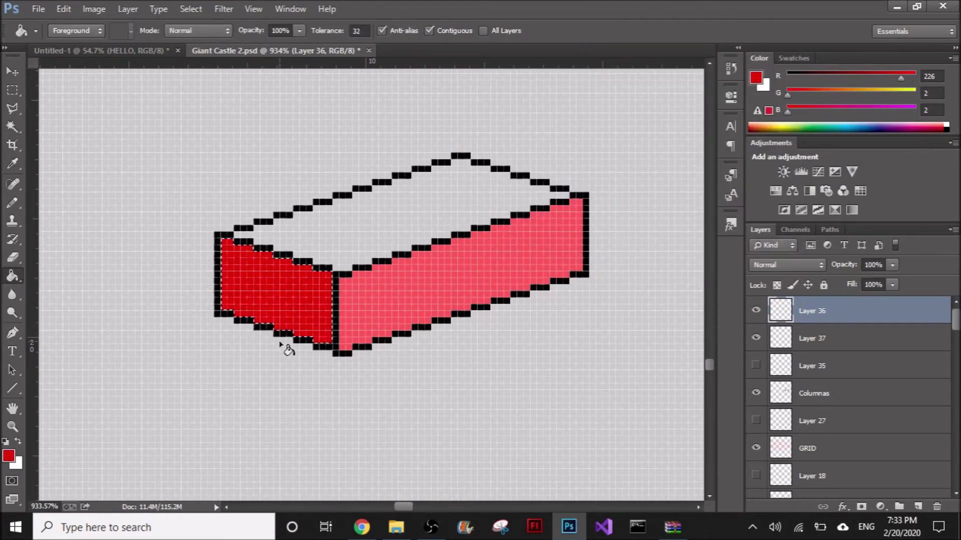
Select the box's top face, fill it with light pink, RGB 255, 158, 158, and clear the selection.
{"action": "left_click", "coordinate": [14, 127]}
{"action": "left_click", "coordinate": [391, 230]}
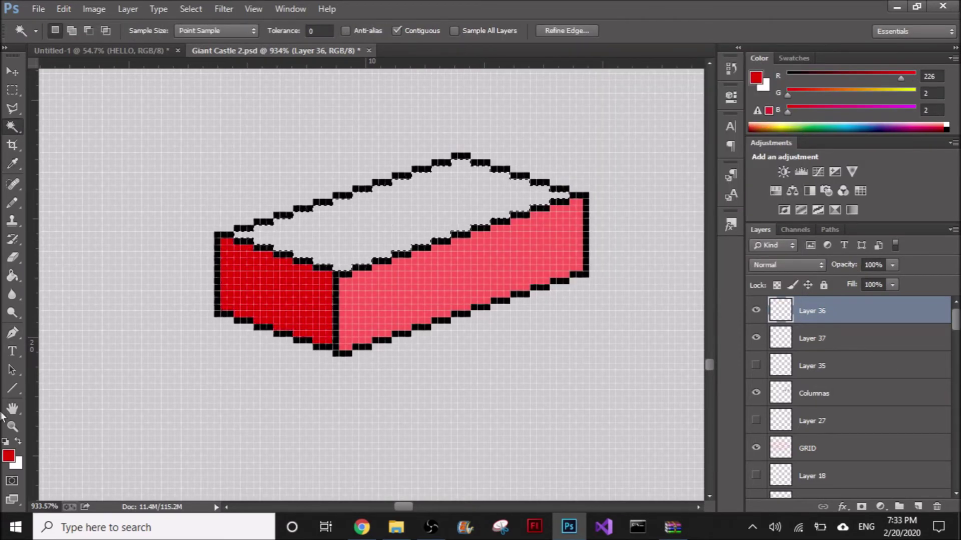
{"action": "left_click", "coordinate": [9, 457]}
{"action": "left_click", "coordinate": [499, 89]}
{"action": "left_click", "coordinate": [752, 86]}
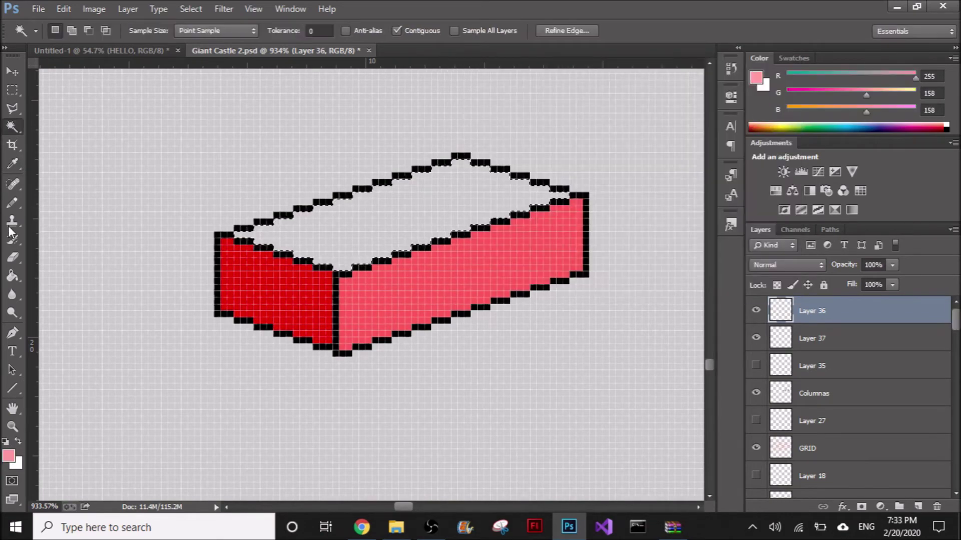
{"action": "left_click", "coordinate": [13, 275]}
{"action": "left_click", "coordinate": [372, 253]}
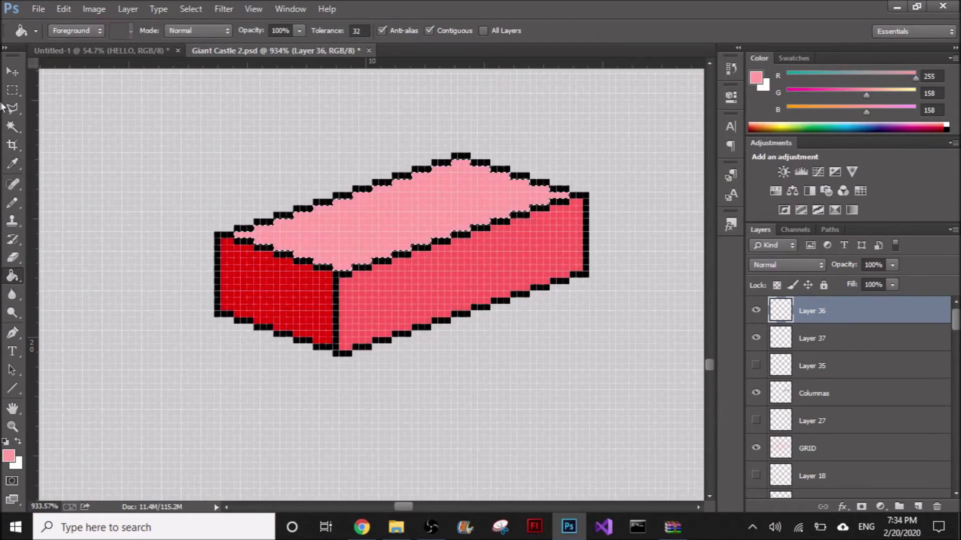
{"action": "left_click", "coordinate": [12, 90]}
{"action": "key", "text": "ctrl+d"}
{"action": "scroll", "coordinate": [397, 214], "scroll_direction": "down", "scroll_amount": 5}
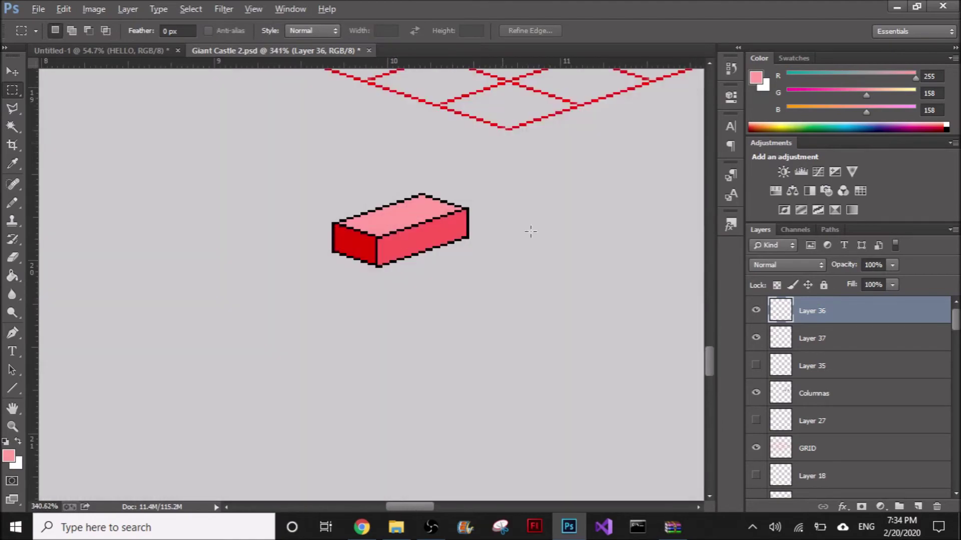
{"action": "scroll", "coordinate": [445, 255], "scroll_direction": "up", "scroll_amount": 5}
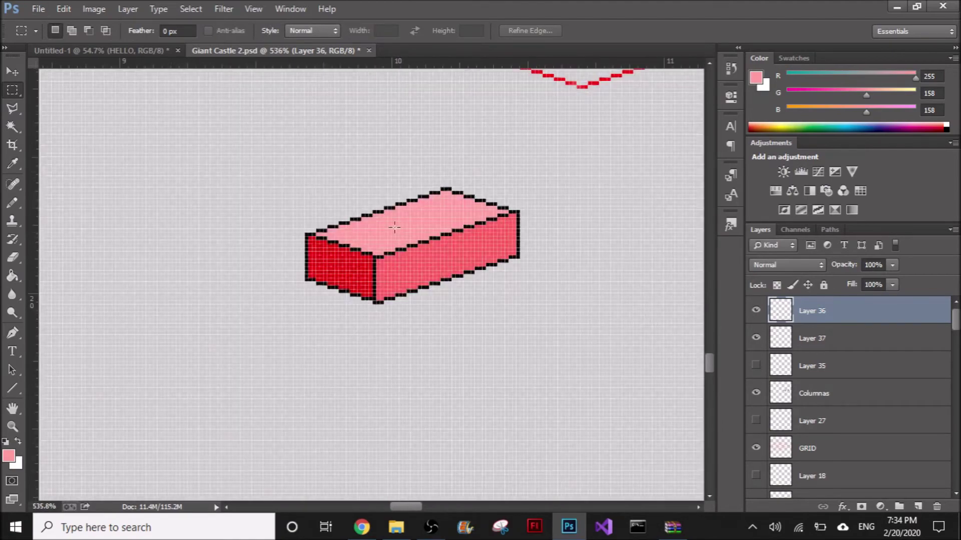
Undo the colour fills on all three faces of the box.
{"action": "left_click", "coordinate": [11, 128]}
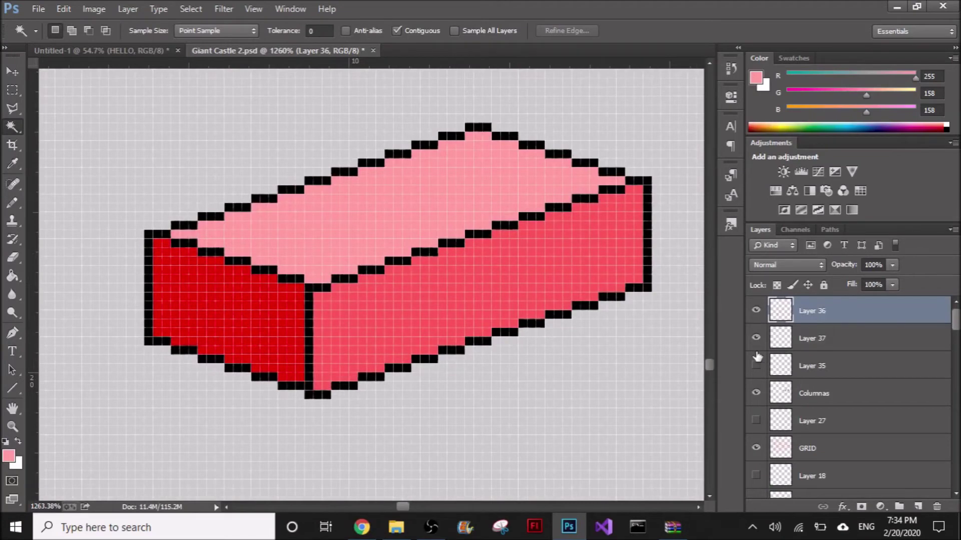
{"action": "key", "text": "ctrl+alt+z"}
{"action": "key", "text": "ctrl+alt+z"}
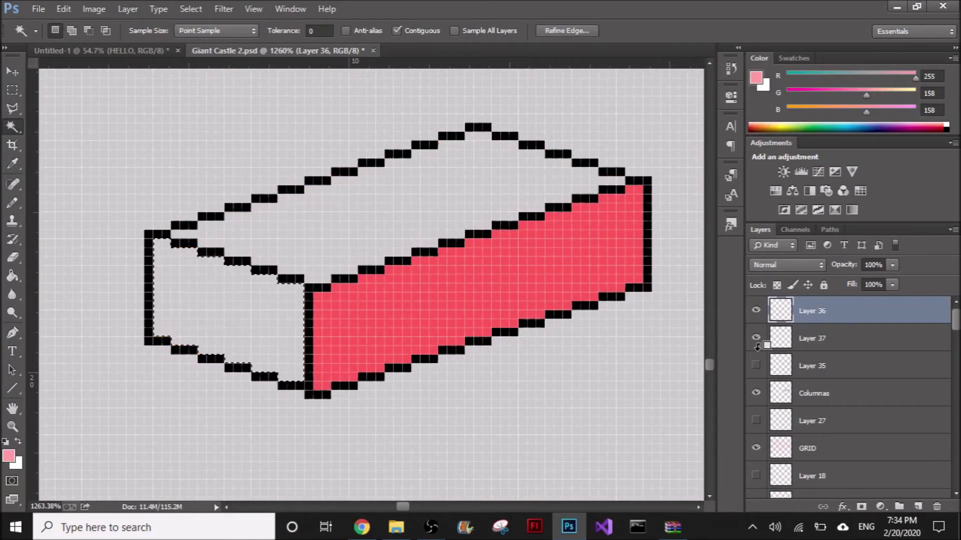
{"action": "key", "text": "ctrl+alt+z"}
{"action": "key", "text": "ctrl+alt+z"}
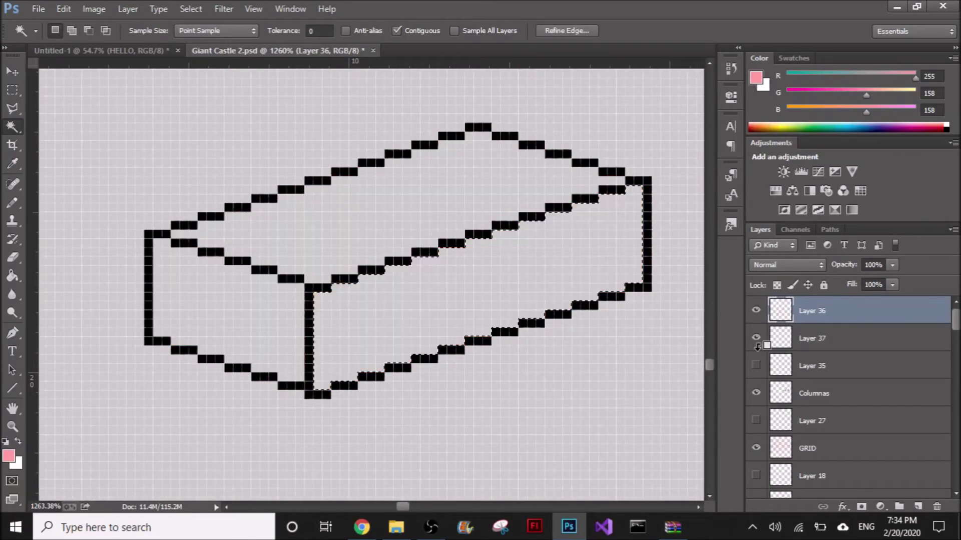
Try filling the long right face with light pink from a Magic Wand selection with Anti-alias on, then undo it and clear the selection.
{"action": "right_click", "coordinate": [16, 132]}
{"action": "left_click", "coordinate": [68, 136]}
{"action": "key", "text": "ctrl+d"}
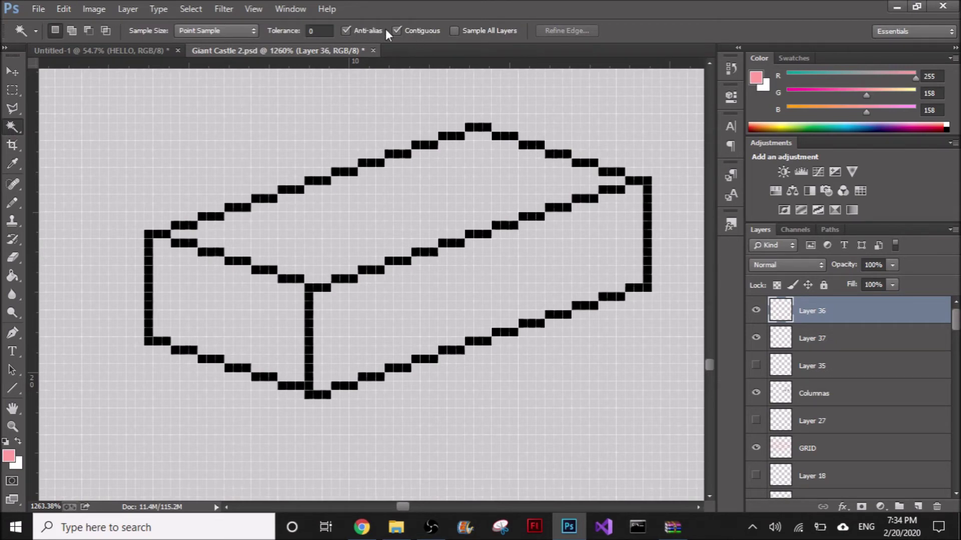
{"action": "left_click", "coordinate": [463, 298]}
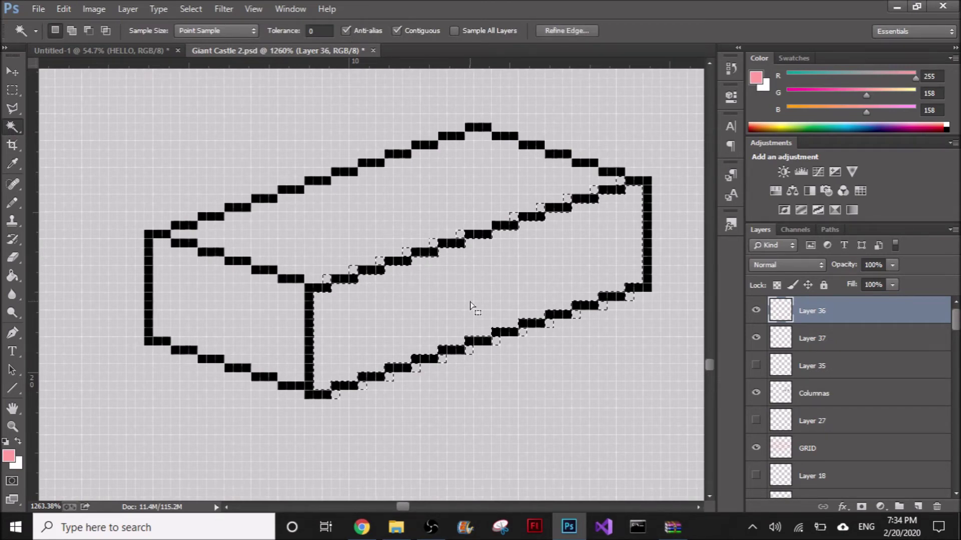
{"action": "left_click", "coordinate": [14, 275]}
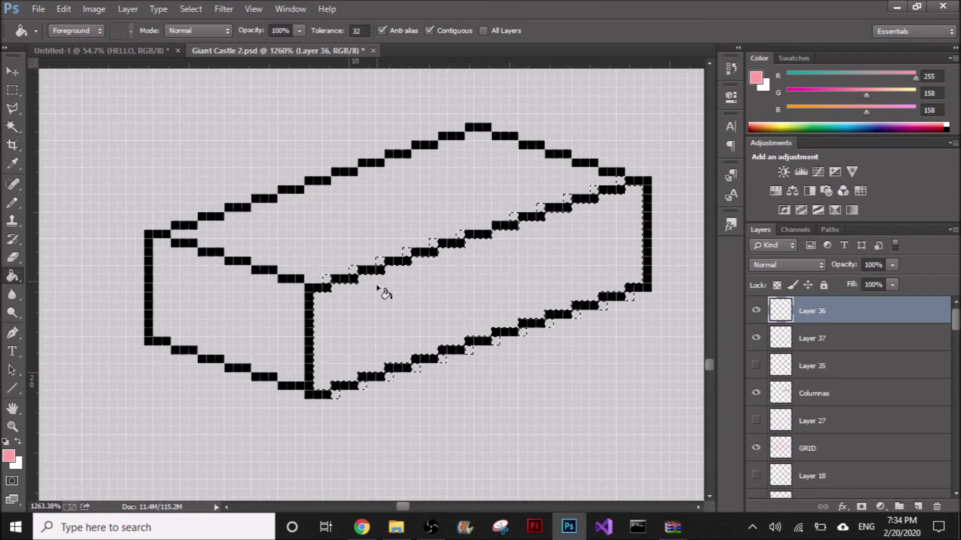
{"action": "left_click", "coordinate": [383, 288]}
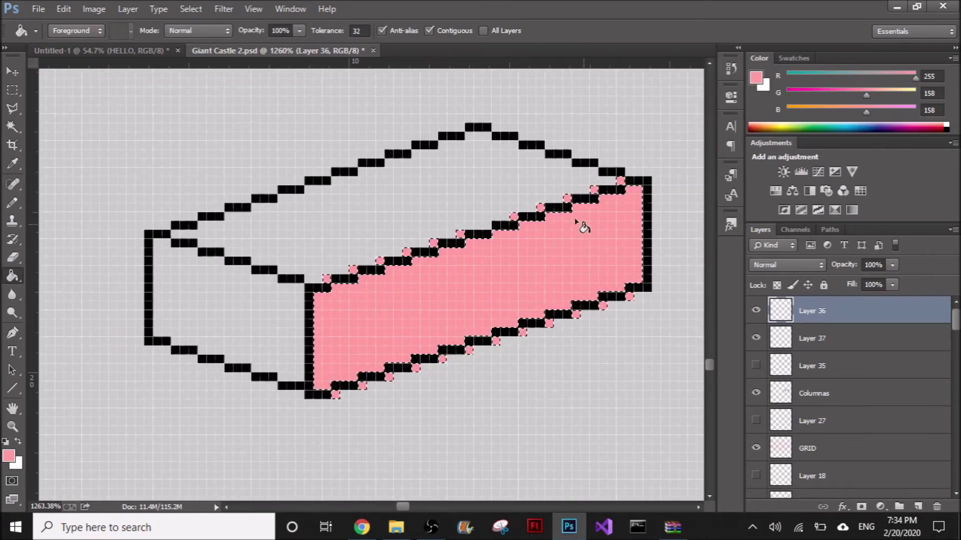
{"action": "key", "text": "ctrl+z"}
{"action": "key", "text": "ctrl+z"}
{"action": "key", "text": "ctrl+z"}
{"action": "key", "text": "ctrl+d"}
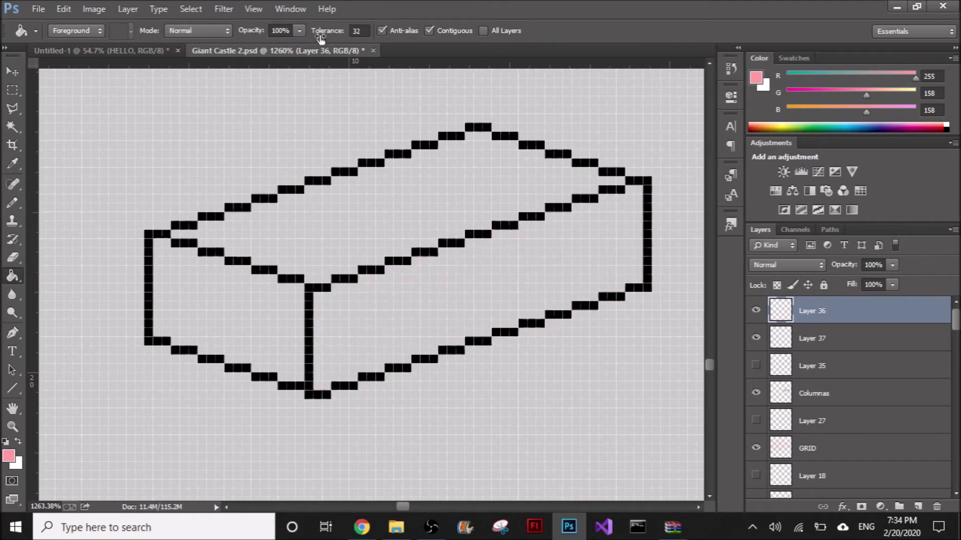
Test light pink Paint Bucket fills on the box faces with the bucket's Anti-alias off and on, undoing each fill.
{"action": "left_click", "coordinate": [12, 127]}
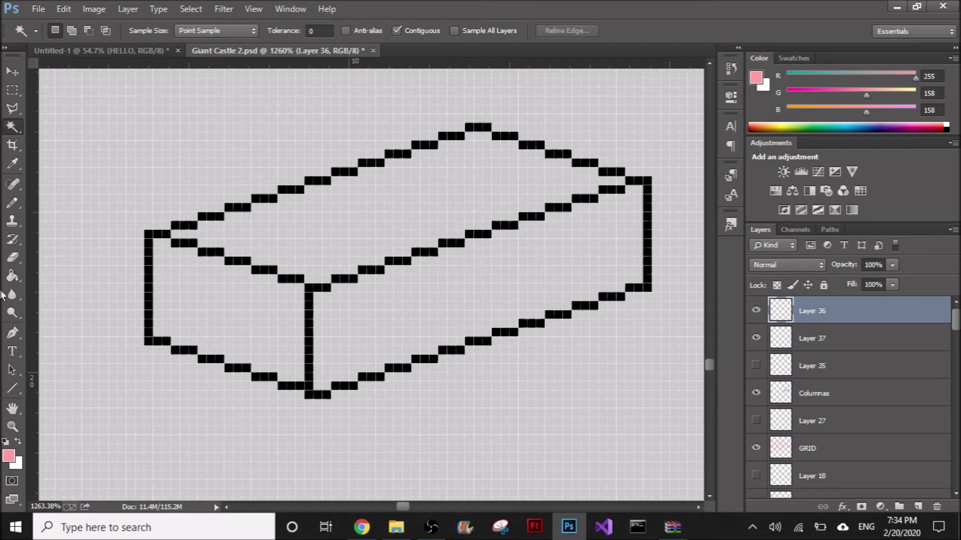
{"action": "left_click", "coordinate": [14, 276]}
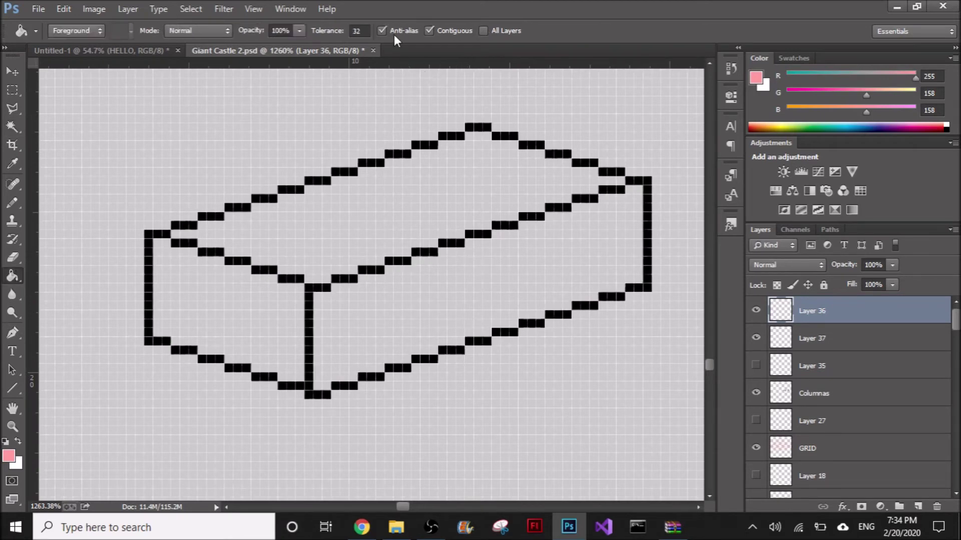
{"action": "left_click", "coordinate": [477, 299]}
{"action": "key", "text": "ctrl+z"}
{"action": "left_click", "coordinate": [290, 308]}
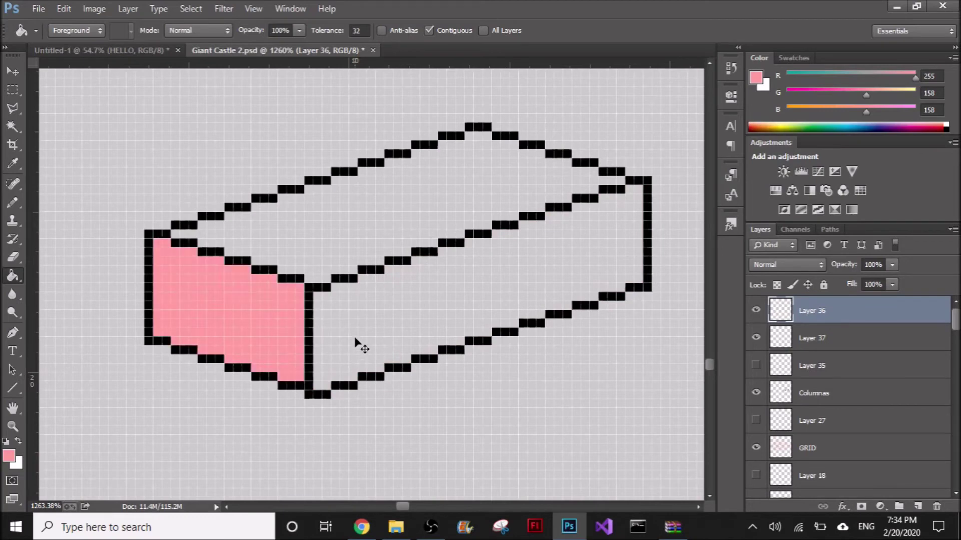
{"action": "key", "text": "ctrl+z"}
{"action": "left_click", "coordinate": [393, 223]}
{"action": "key", "text": "ctrl+z"}
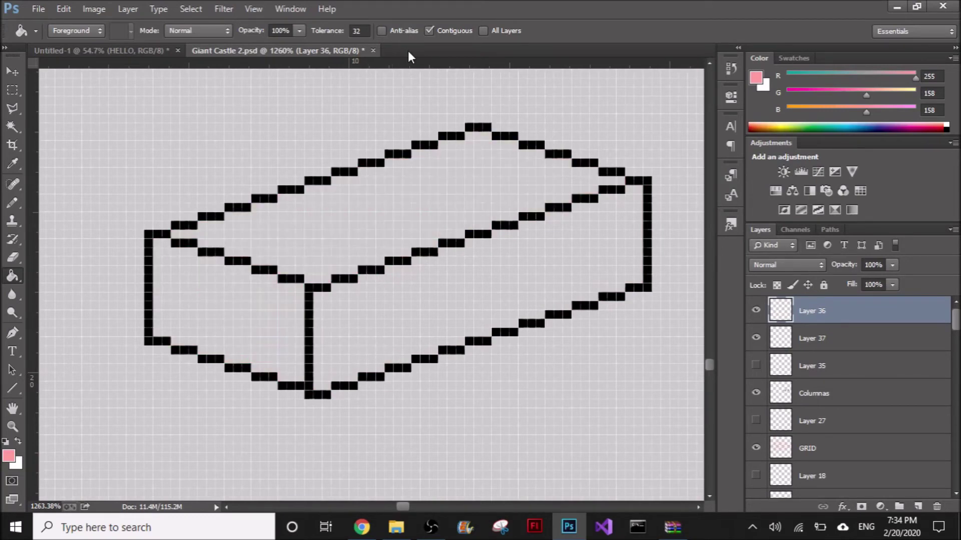
{"action": "left_click", "coordinate": [441, 305]}
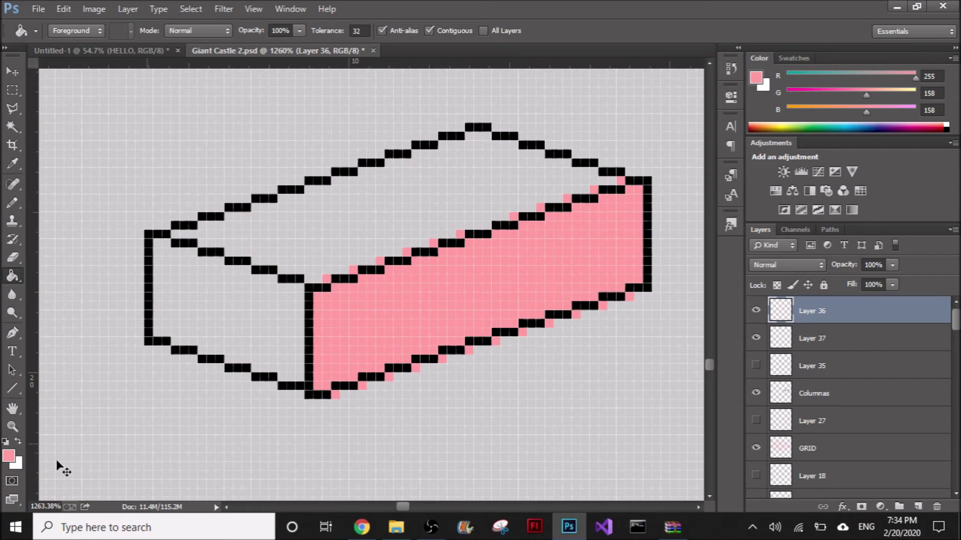
{"action": "key", "text": "ctrl+z"}
Set the foreground colour to red #ff0000, undo a trial fill made with Anti-alias on, and fill the long right face with Anti-alias off.
{"action": "left_click", "coordinate": [8, 455]}
{"action": "type", "text": "ff0000"}
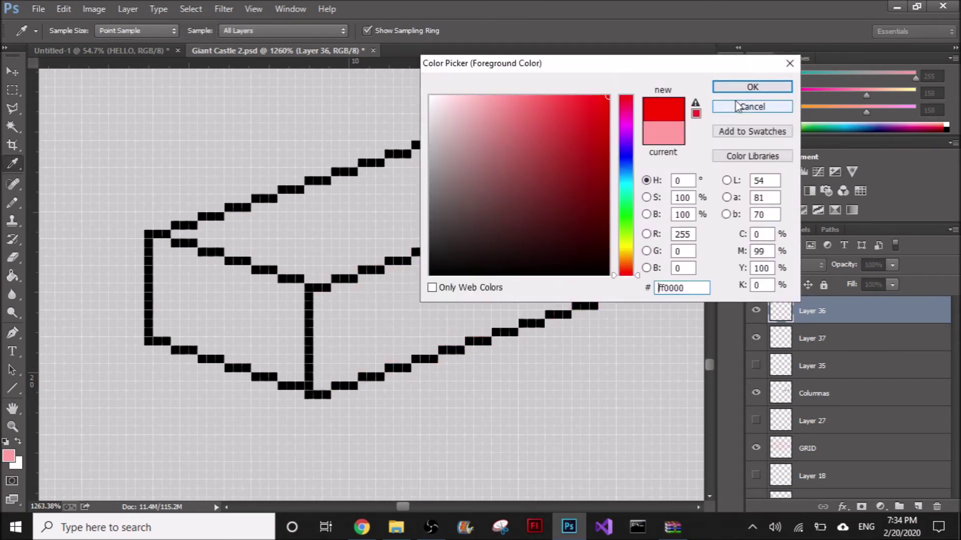
{"action": "key", "text": "Return"}
{"action": "left_click", "coordinate": [467, 305]}
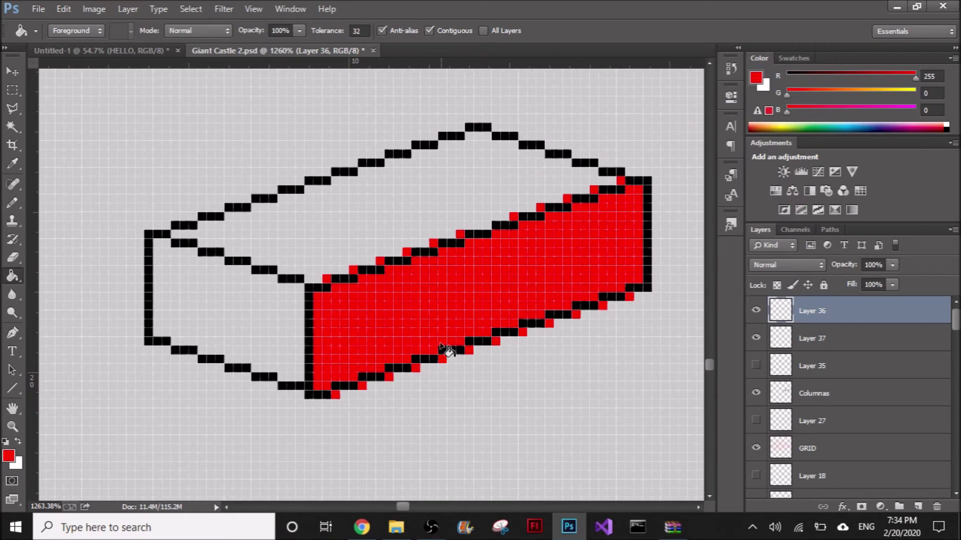
{"action": "key", "text": "ctrl+z"}
{"action": "left_click", "coordinate": [382, 30]}
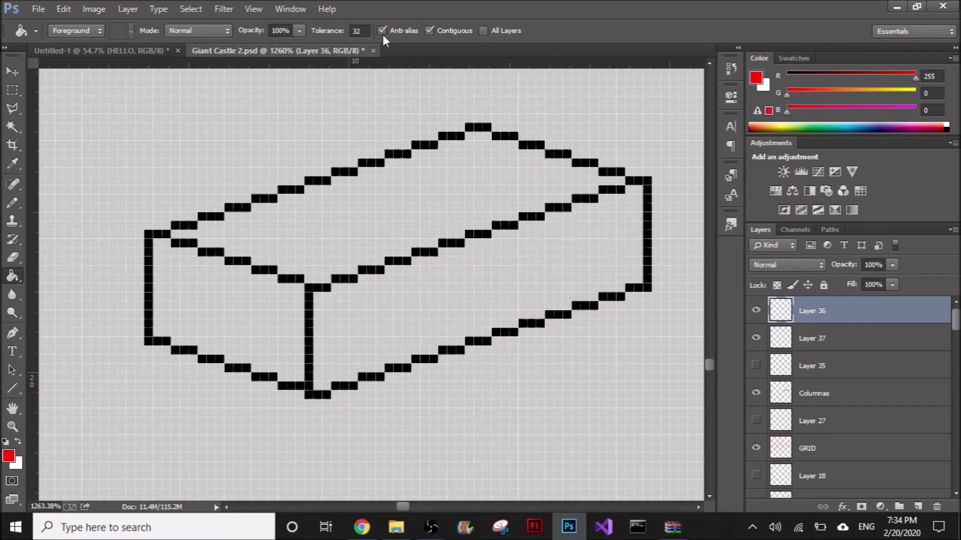
{"action": "left_click", "coordinate": [532, 282]}
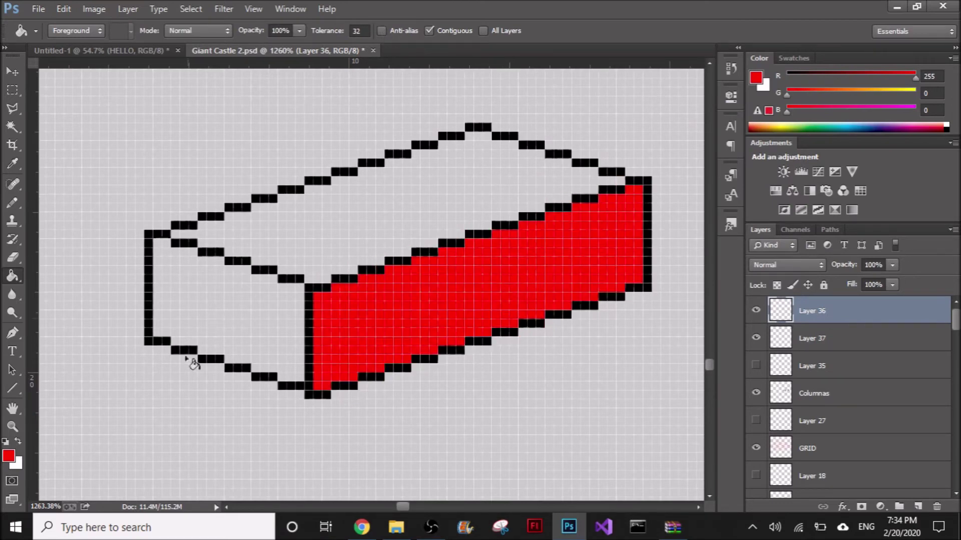
Fill the box's top face with light pink #ffb6b6 and its left face with medium red #e64e4e.
{"action": "left_click", "coordinate": [8, 456]}
{"action": "left_click", "coordinate": [481, 96]}
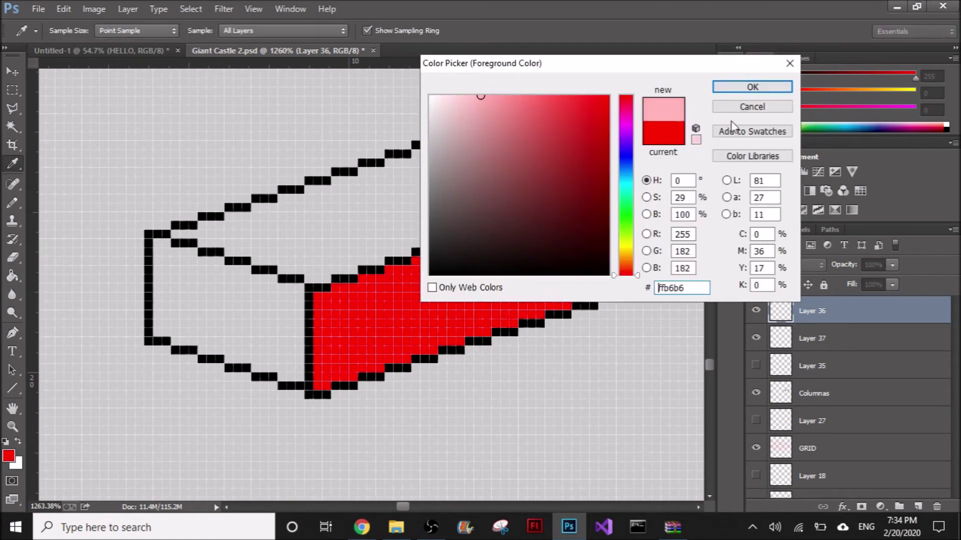
{"action": "left_click", "coordinate": [752, 87]}
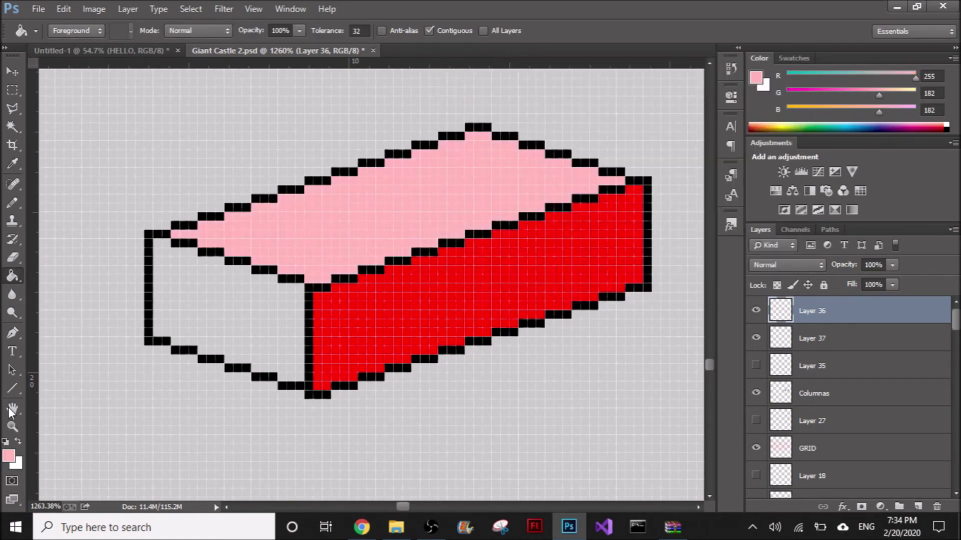
{"action": "left_click", "coordinate": [9, 456]}
{"action": "mouse_move", "coordinate": [573, 141]}
{"action": "left_mouse_down"}
{"action": "mouse_move", "coordinate": [575, 112]}
{"action": "mouse_move", "coordinate": [553, 95]}
{"action": "mouse_move", "coordinate": [548, 113]}
{"action": "left_mouse_up"}
{"action": "left_click", "coordinate": [406, 290]}
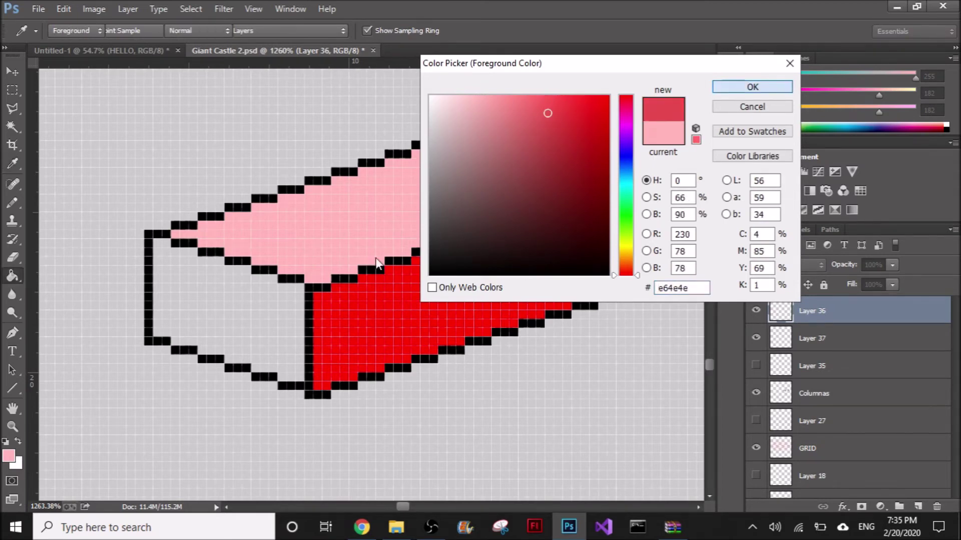
{"action": "key", "text": "Return"}
{"action": "left_click", "coordinate": [285, 317]}
View the coloured box from farther away and compare it with the isometric grid and castle artwork.
{"action": "scroll", "coordinate": [481, 234], "scroll_direction": "down", "scroll_amount": 5}
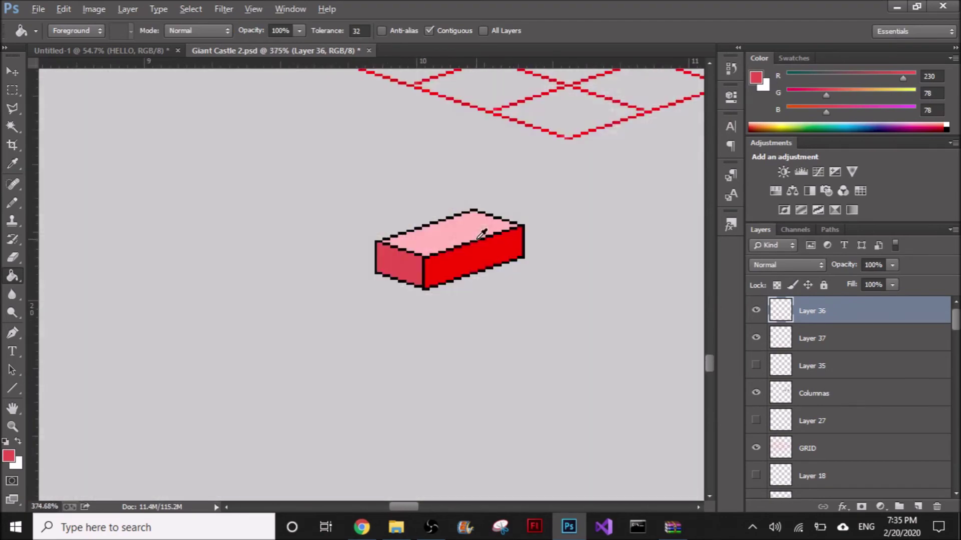
{"action": "scroll", "coordinate": [481, 235], "scroll_direction": "down", "scroll_amount": 4}
{"action": "scroll", "coordinate": [540, 196], "scroll_direction": "down", "scroll_amount": 4}
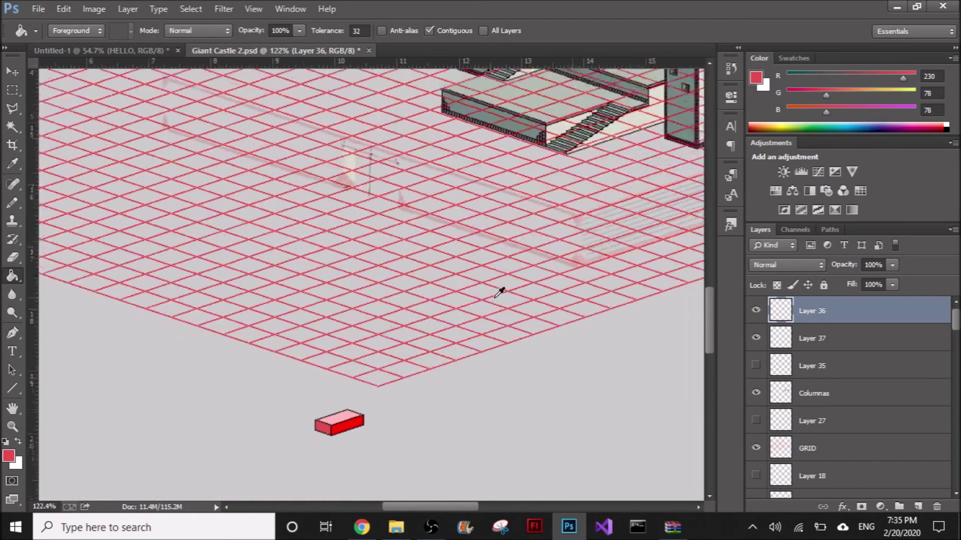
{"action": "scroll", "coordinate": [499, 292], "scroll_direction": "down", "scroll_amount": 3}
{"action": "scroll", "coordinate": [399, 344], "scroll_direction": "up", "scroll_amount": 8}
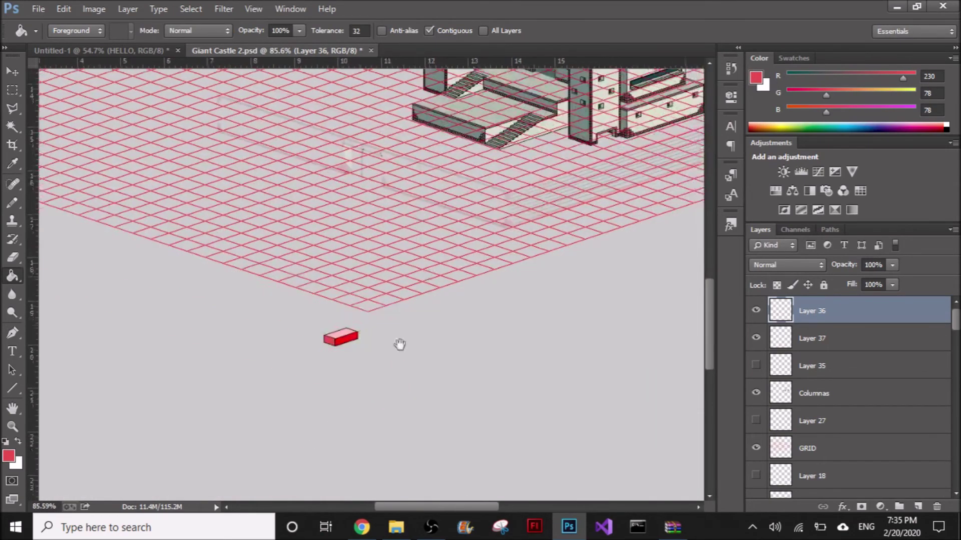
{"action": "scroll", "coordinate": [437, 337], "scroll_direction": "up", "scroll_amount": 5}
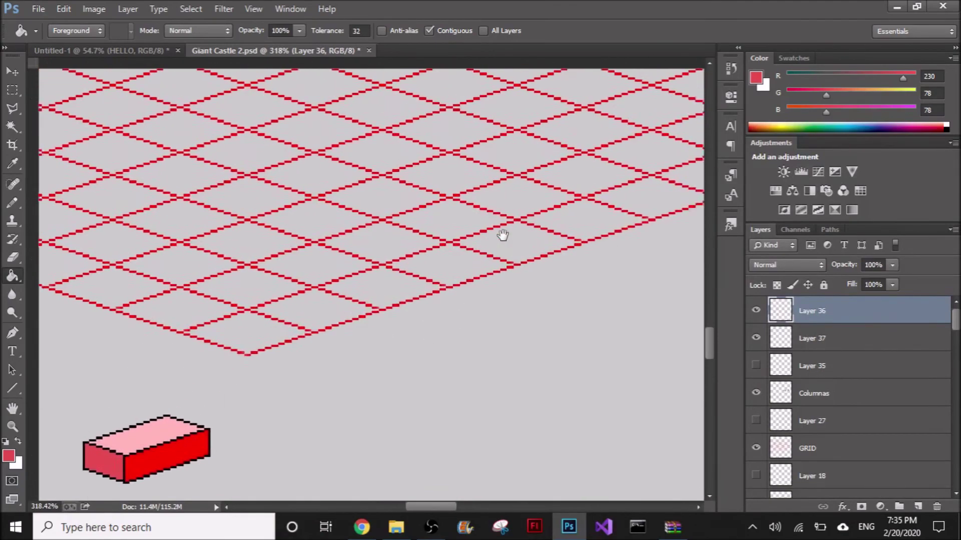
{"action": "scroll", "coordinate": [547, 172], "scroll_direction": "down", "scroll_amount": 6}
{"action": "left_click_drag", "start_coordinate": [452, 286], "coordinate": [345, 407]}
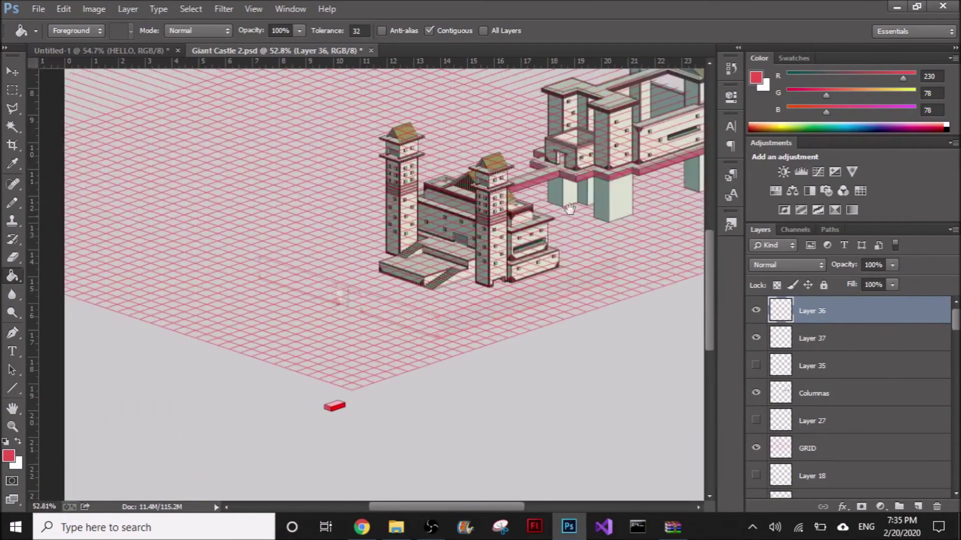
Examine the shading, outlines and roof details of the castle towers and walls, undoing a stray fill.
{"action": "left_click", "coordinate": [532, 277]}
{"action": "key", "text": "ctrl+z"}
{"action": "scroll", "coordinate": [546, 280], "scroll_direction": "up", "scroll_amount": 5, "text": "alt"}
{"action": "left_click_drag", "start_coordinate": [546, 279], "coordinate": [524, 265]}
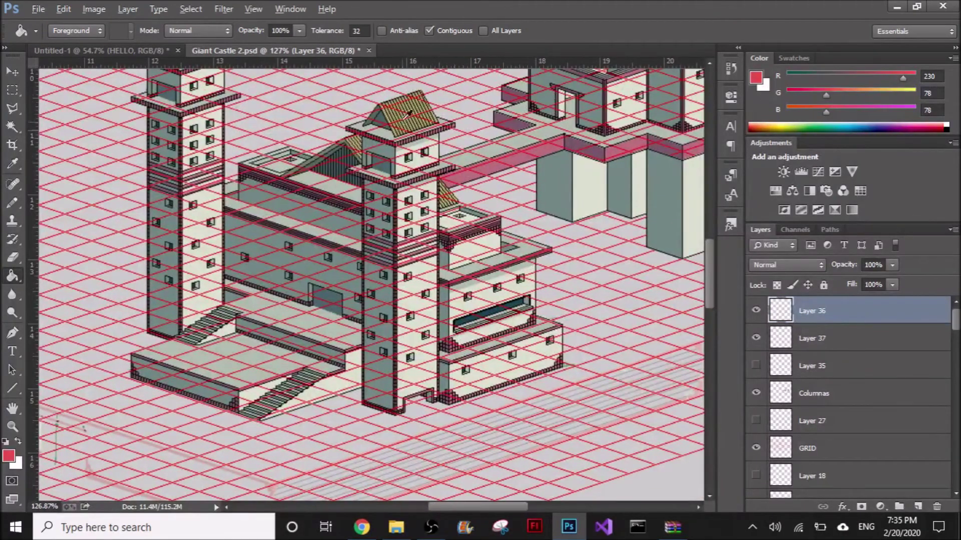
{"action": "scroll", "coordinate": [408, 114], "scroll_direction": "up", "scroll_amount": 6}
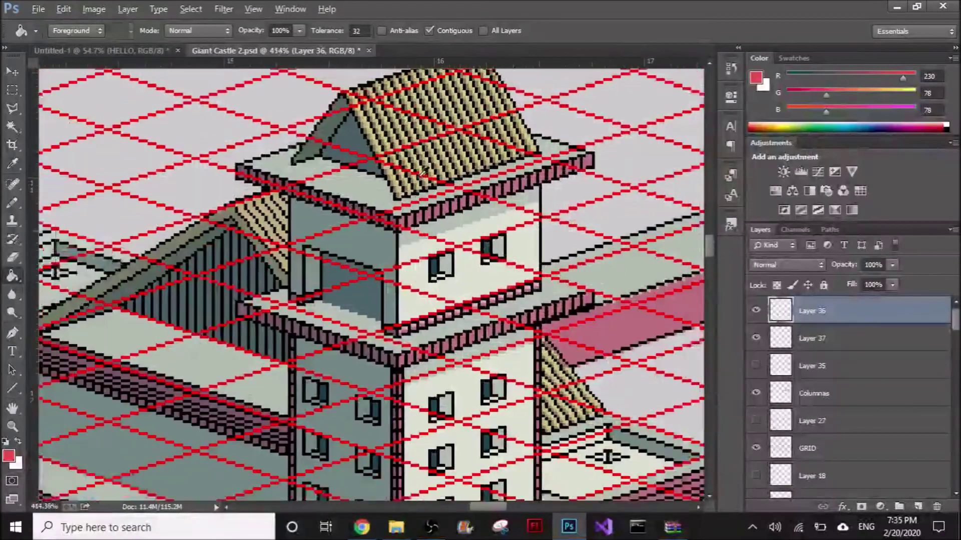
{"action": "scroll", "coordinate": [423, 171], "scroll_direction": "down", "scroll_amount": 3}
{"action": "left_click_drag", "start_coordinate": [459, 350], "coordinate": [400, 437]}
{"action": "scroll", "coordinate": [353, 247], "scroll_direction": "up", "scroll_amount": 6}
{"action": "scroll", "coordinate": [355, 241], "scroll_direction": "down", "scroll_amount": 3}
{"action": "scroll", "coordinate": [345, 243], "scroll_direction": "up", "scroll_amount": 1}
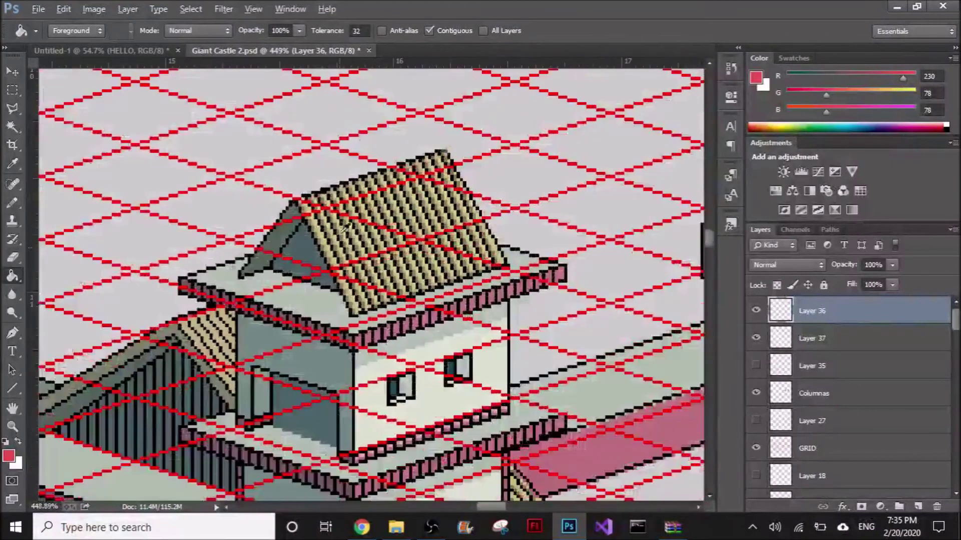
{"action": "left_click_drag", "start_coordinate": [381, 399], "coordinate": [441, 218]}
{"action": "scroll", "coordinate": [458, 267], "scroll_direction": "down", "scroll_amount": 1}
{"action": "scroll", "coordinate": [460, 262], "scroll_direction": "down", "scroll_amount": 3}
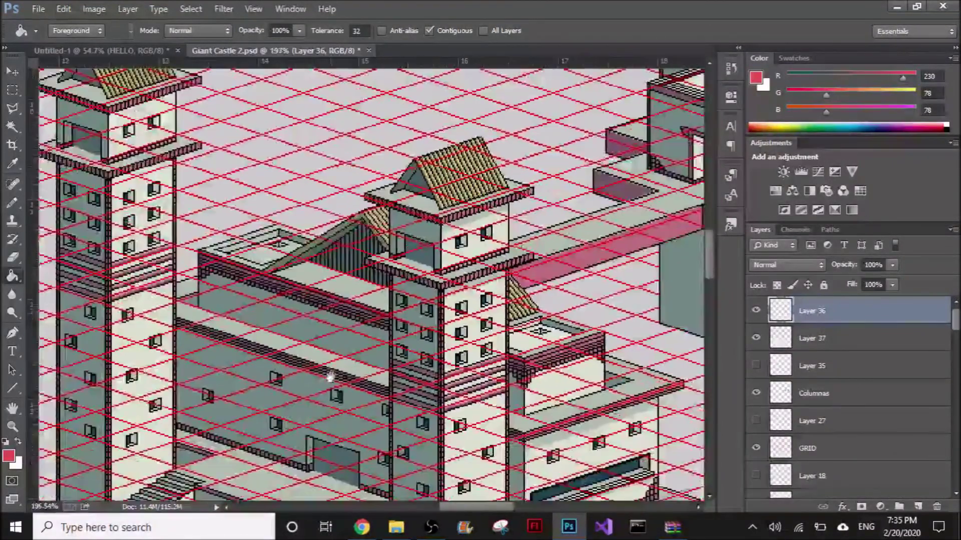
{"action": "left_click_drag", "start_coordinate": [330, 377], "coordinate": [437, 225]}
{"action": "left_click_drag", "start_coordinate": [376, 263], "coordinate": [540, 74]}
{"action": "mouse_move", "coordinate": [253, 379]}
{"action": "left_mouse_down"}
{"action": "mouse_move", "coordinate": [373, 302]}
{"action": "mouse_move", "coordinate": [349, 231]}
{"action": "left_mouse_up"}
Compare the red box's shading and black edges up close with the whole castle scene.
{"action": "scroll", "coordinate": [335, 324], "scroll_direction": "up", "scroll_amount": 3}
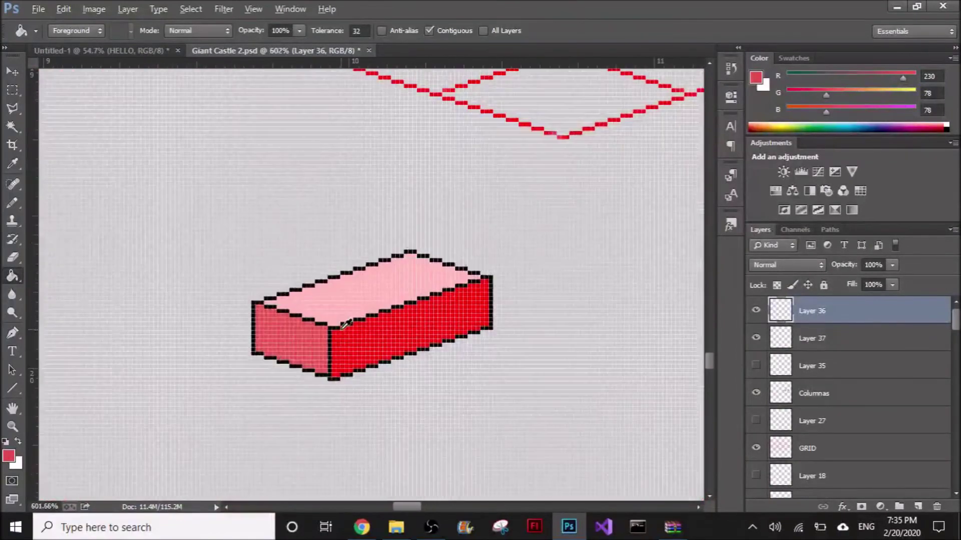
{"action": "scroll", "coordinate": [365, 306], "scroll_direction": "down", "scroll_amount": 5}
{"action": "scroll", "coordinate": [395, 302], "scroll_direction": "down", "scroll_amount": 3}
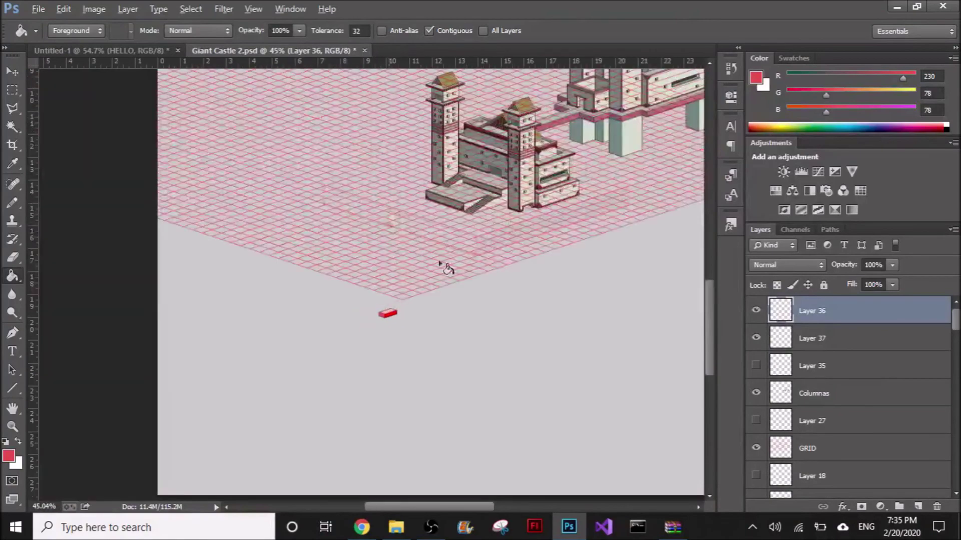
{"action": "scroll", "coordinate": [416, 301], "scroll_direction": "down", "scroll_amount": 3}
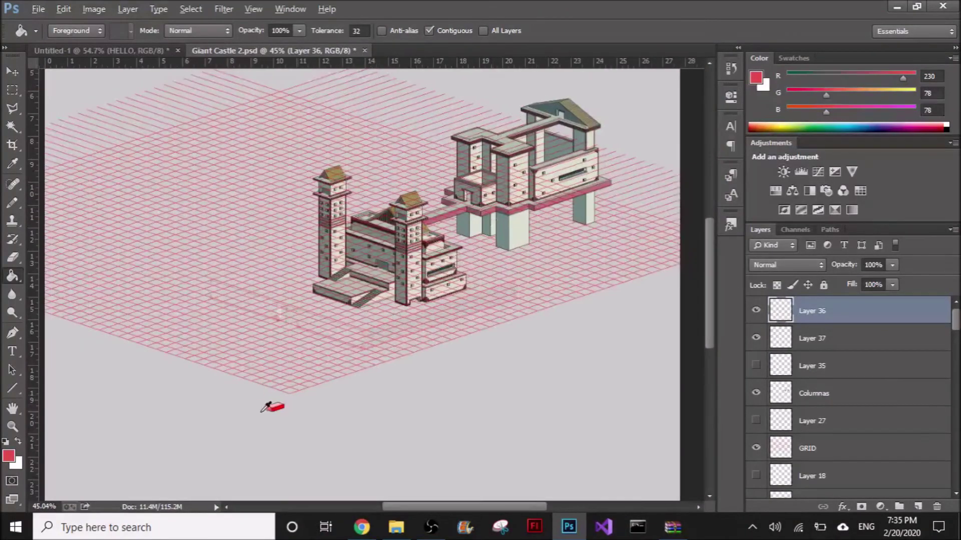
{"action": "scroll", "coordinate": [267, 407], "scroll_direction": "up", "scroll_amount": 10}
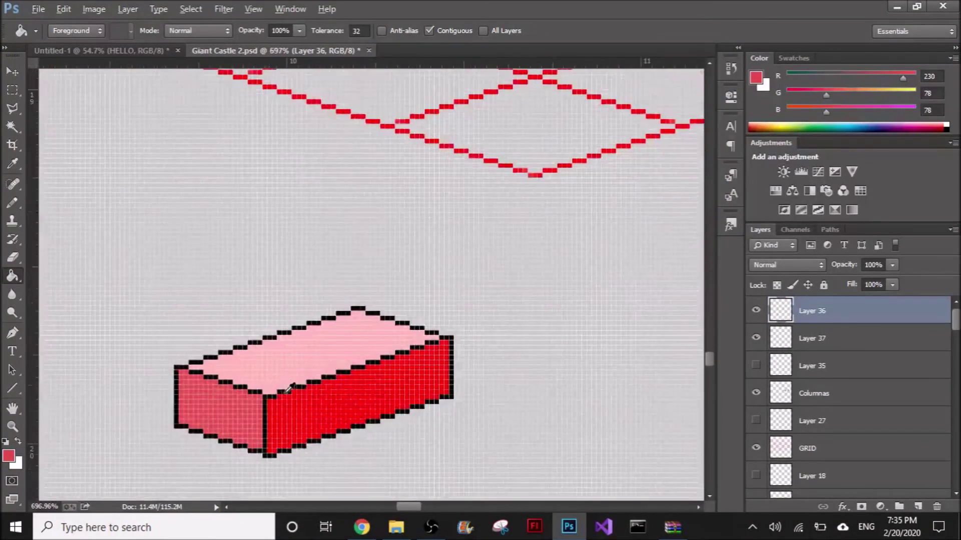
{"action": "scroll", "coordinate": [289, 387], "scroll_direction": "up", "scroll_amount": 2}
{"action": "left_click_drag", "start_coordinate": [274, 368], "coordinate": [310, 275]}
{"action": "scroll", "coordinate": [307, 295], "scroll_direction": "up", "scroll_amount": 1}
{"action": "scroll", "coordinate": [306, 296], "scroll_direction": "down", "scroll_amount": 2}
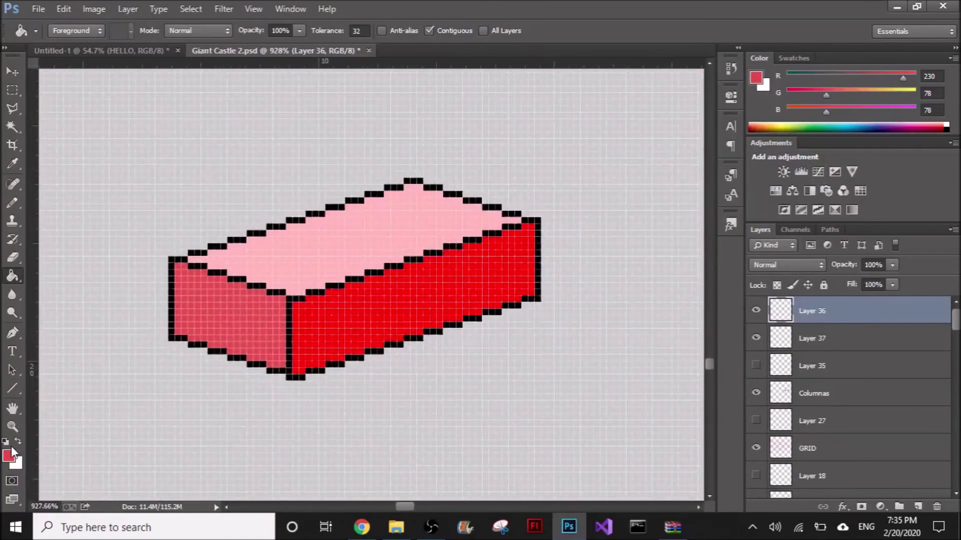
Create a new layer, try a #ffc8c8 Pencil highlight along the left face's upper edge, and undo the stroke.
{"action": "left_click", "coordinate": [917, 508]}
{"action": "left_click", "coordinate": [9, 456]}
{"action": "left_click", "coordinate": [468, 96]}
{"action": "left_click", "coordinate": [773, 86]}
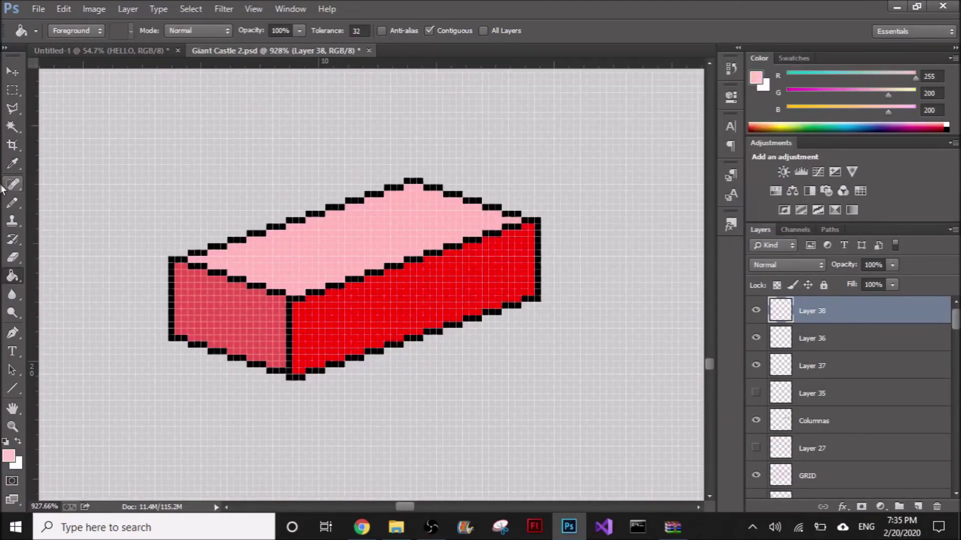
{"action": "left_click", "coordinate": [12, 203]}
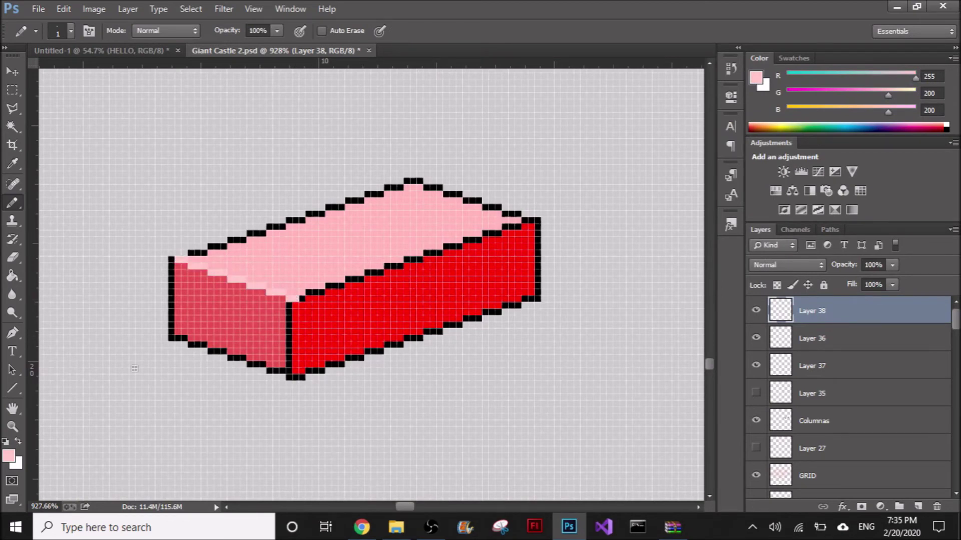
{"action": "key", "text": "ctrl+z"}
Set the foreground colour to #f77272, undo a fill made on the wrong layer, and refill the top face on Layer 36.
{"action": "left_click", "coordinate": [9, 456]}
{"action": "left_click_drag", "start_coordinate": [453, 99], "coordinate": [445, 92]}
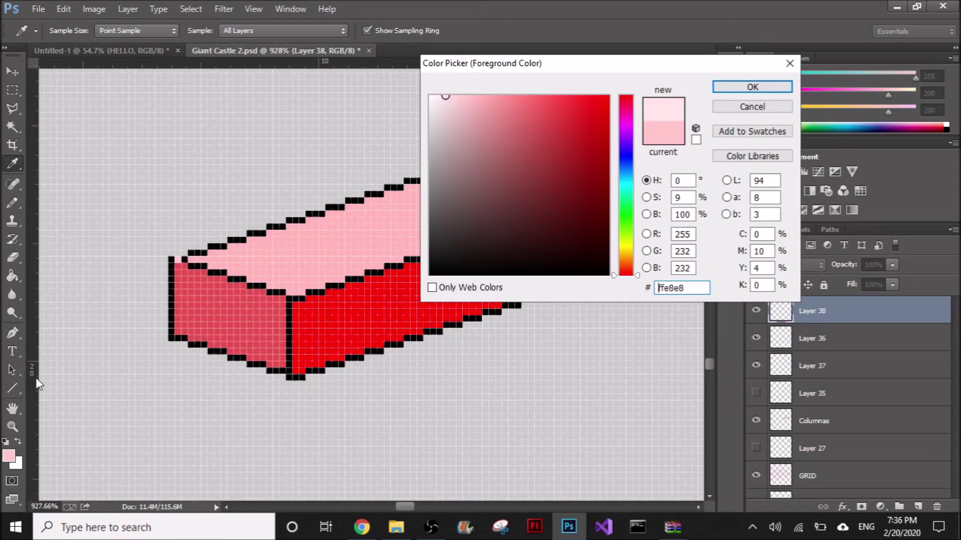
{"action": "left_click", "coordinate": [251, 275]}
{"action": "left_click_drag", "start_coordinate": [492, 102], "coordinate": [526, 100]}
{"action": "left_click", "coordinate": [752, 86]}
{"action": "left_click", "coordinate": [14, 276]}
{"action": "left_click", "coordinate": [345, 301]}
{"action": "key", "text": "ctrl+z"}
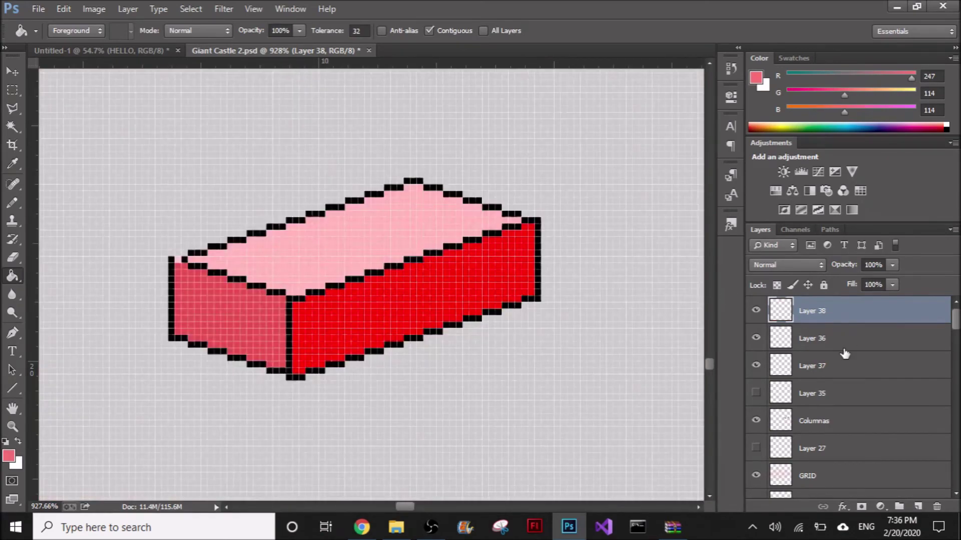
{"action": "left_click", "coordinate": [846, 338]}
{"action": "left_click", "coordinate": [314, 253]}
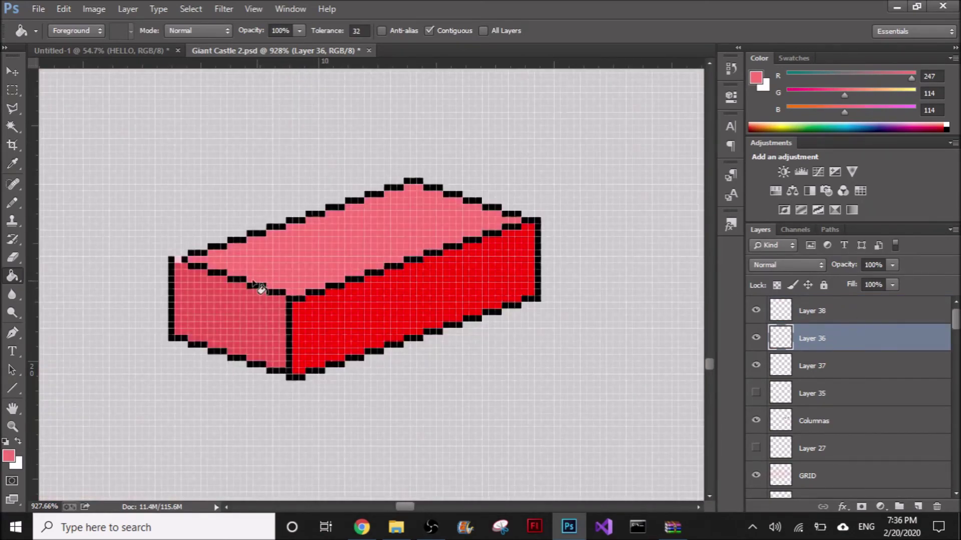
Set the foreground colour to #ffc8c8 and pencil highlights over the black edges between the top face and both side faces.
{"action": "left_click", "coordinate": [11, 458]}
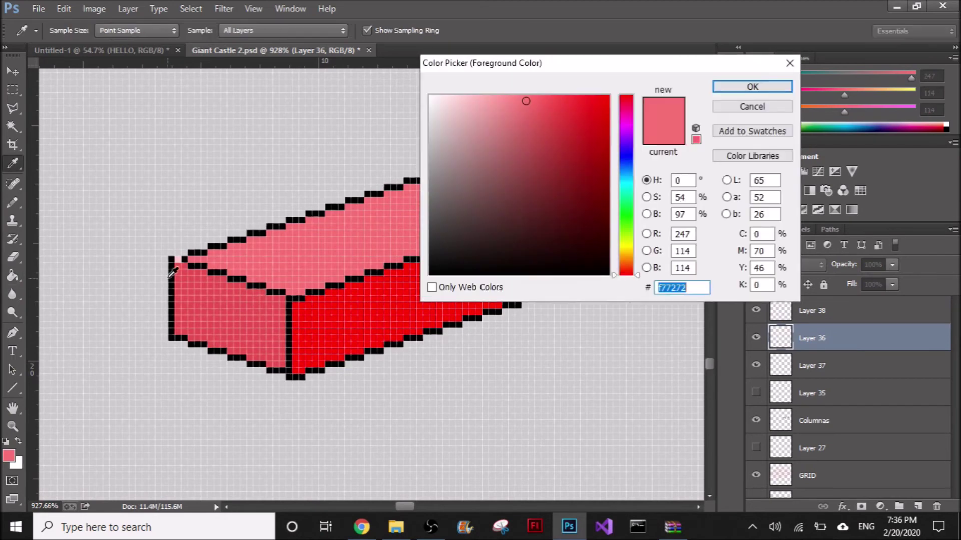
{"action": "type", "text": "ffc8c8"}
{"action": "left_click", "coordinate": [755, 87]}
{"action": "key", "text": "b"}
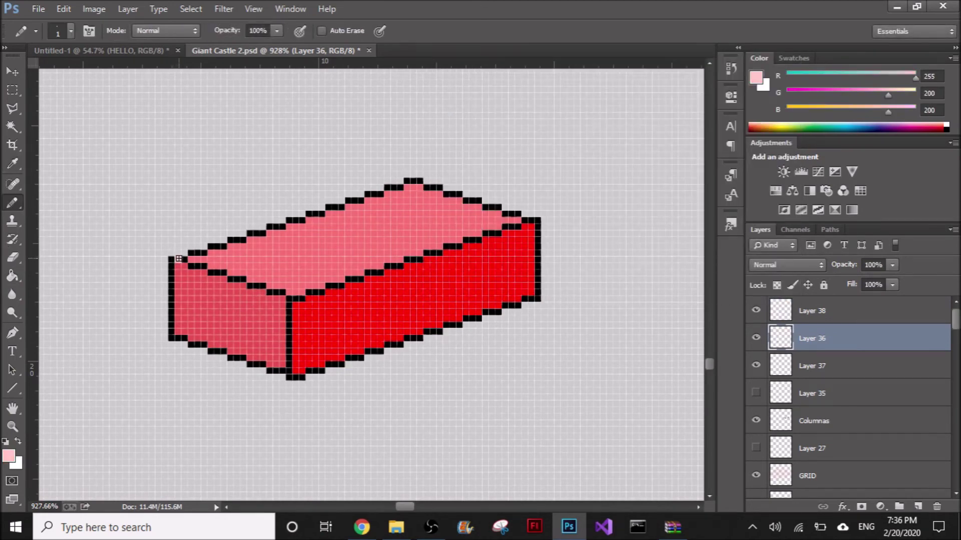
{"action": "left_click", "coordinate": [295, 299], "text": "shift"}
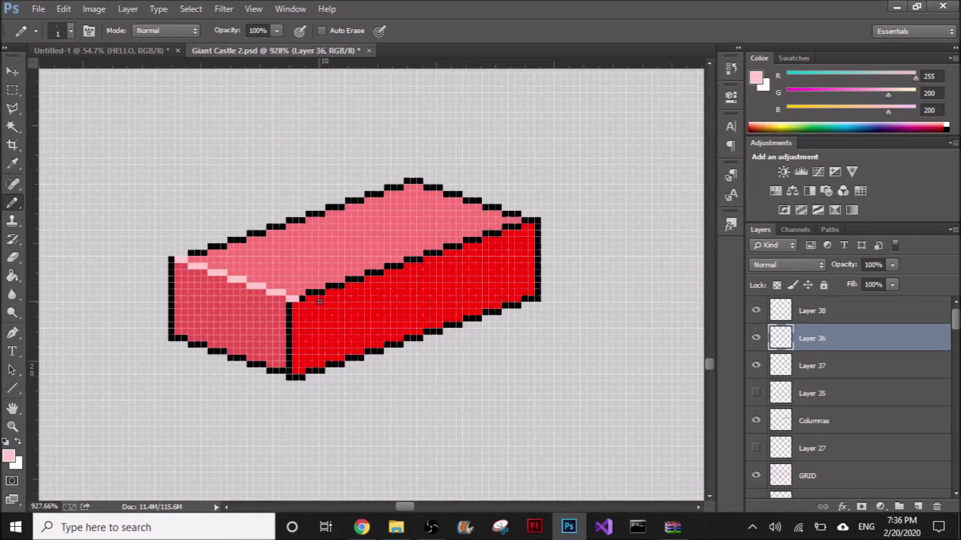
{"action": "left_click", "coordinate": [530, 220], "text": "shift"}
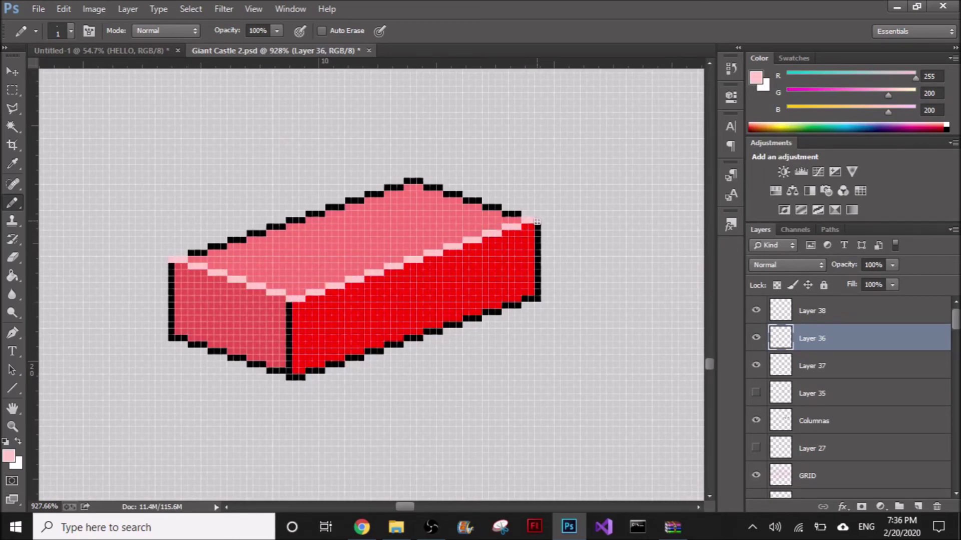
Undo the pink stroke on the front vertical edge and try recolouring that edge with the left face's red #e64e4e.
{"action": "left_click", "coordinate": [291, 372], "text": "shift"}
{"action": "key", "text": "ctrl+z"}
{"action": "left_click", "coordinate": [279, 341], "text": "alt"}
{"action": "left_click", "coordinate": [291, 369]}
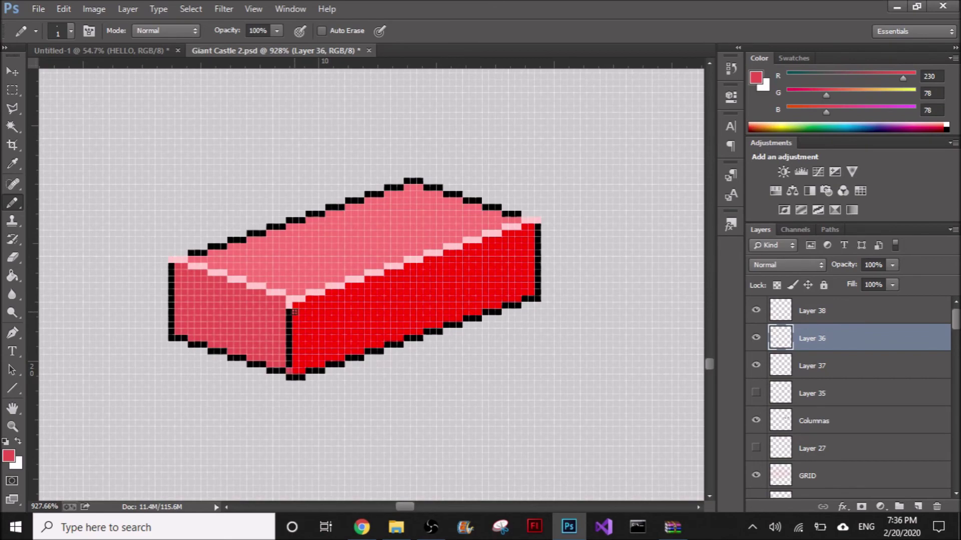
{"action": "left_click", "coordinate": [290, 311], "text": "shift"}
{"action": "left_click", "coordinate": [291, 307]}
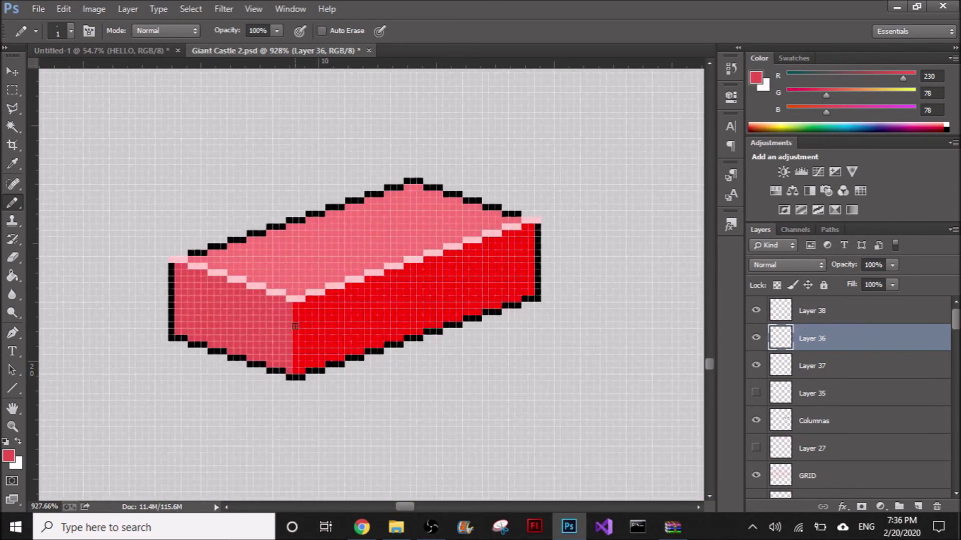
Sample the pink highlight colour #ffc8c8 and redraw the box's front vertical edge with it.
{"action": "left_click", "coordinate": [296, 299], "text": "alt"}
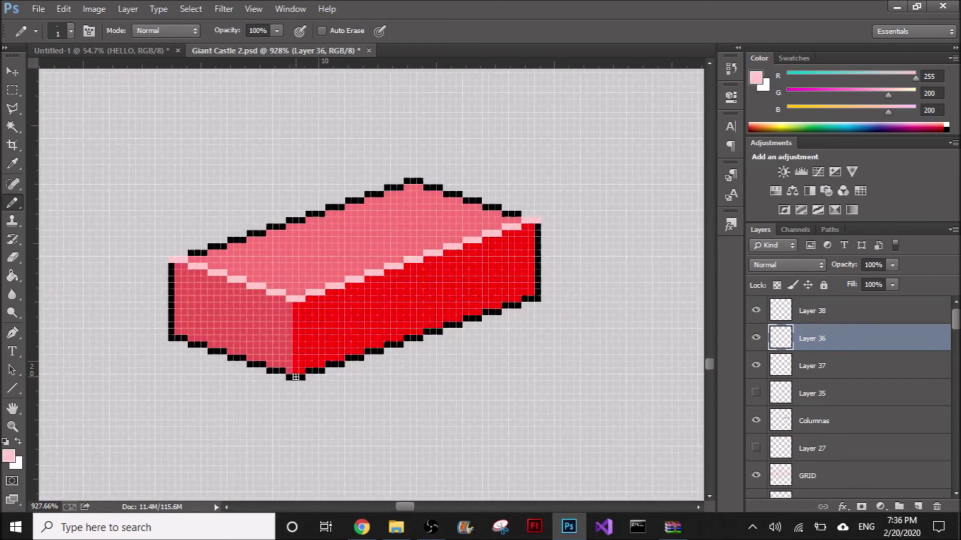
{"action": "left_click", "coordinate": [296, 372], "text": "shift"}
{"action": "scroll", "coordinate": [359, 307], "scroll_direction": "down", "scroll_amount": 3}
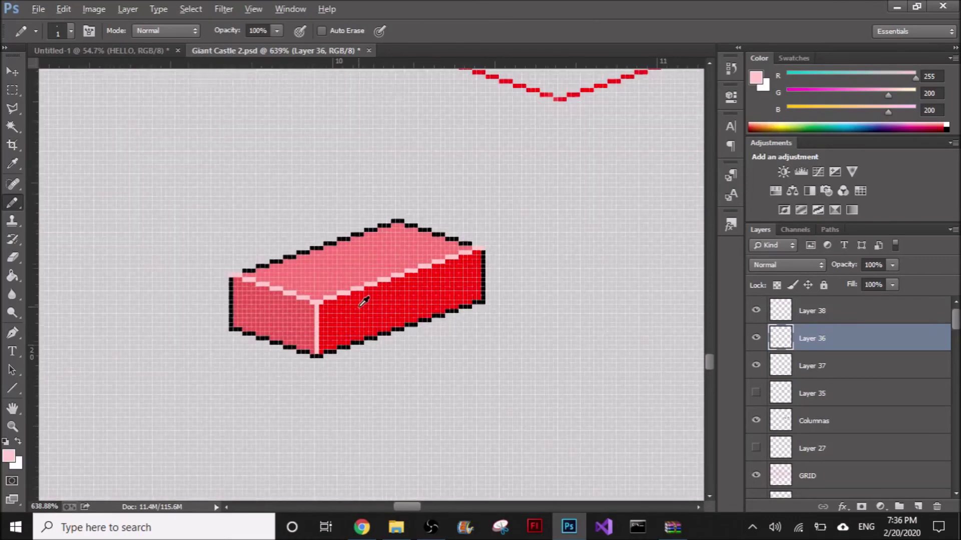
{"action": "scroll", "coordinate": [346, 285], "scroll_direction": "down", "scroll_amount": 1}
{"action": "scroll", "coordinate": [317, 244], "scroll_direction": "up", "scroll_amount": 3}
Sample the outline's black and redraw the outer left and right corner pixels of the top face on Layer 38.
{"action": "left_click", "coordinate": [245, 276], "text": "alt"}
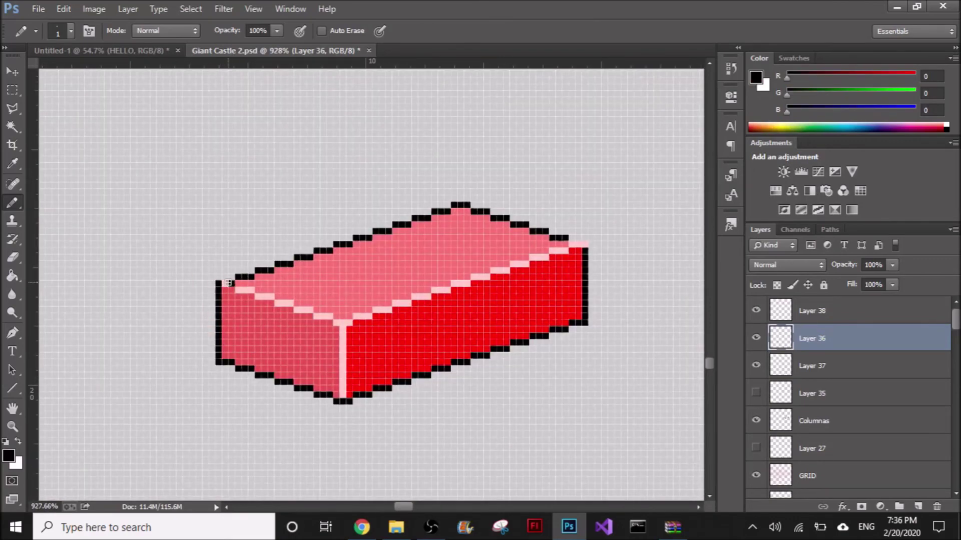
{"action": "scroll", "coordinate": [257, 263], "scroll_direction": "up", "scroll_amount": 2}
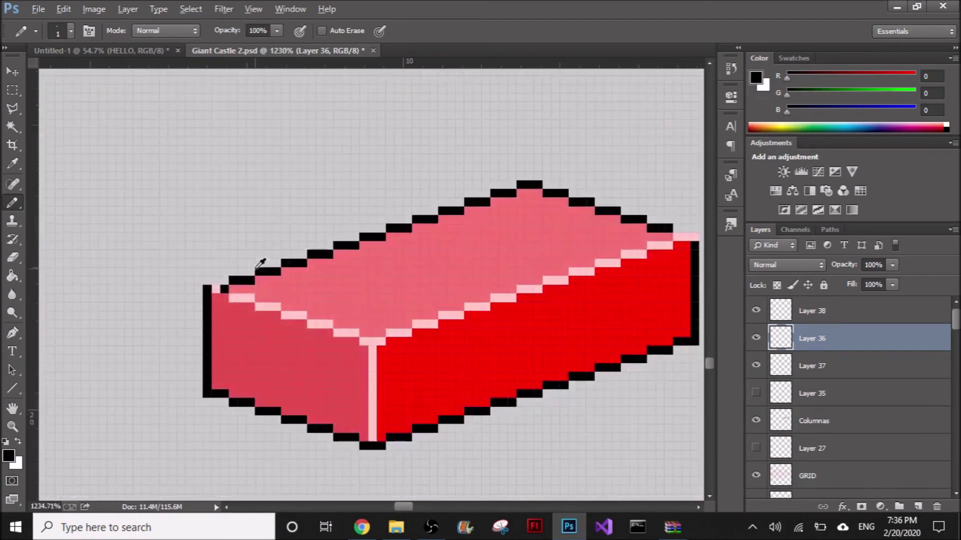
{"action": "left_click", "coordinate": [842, 312]}
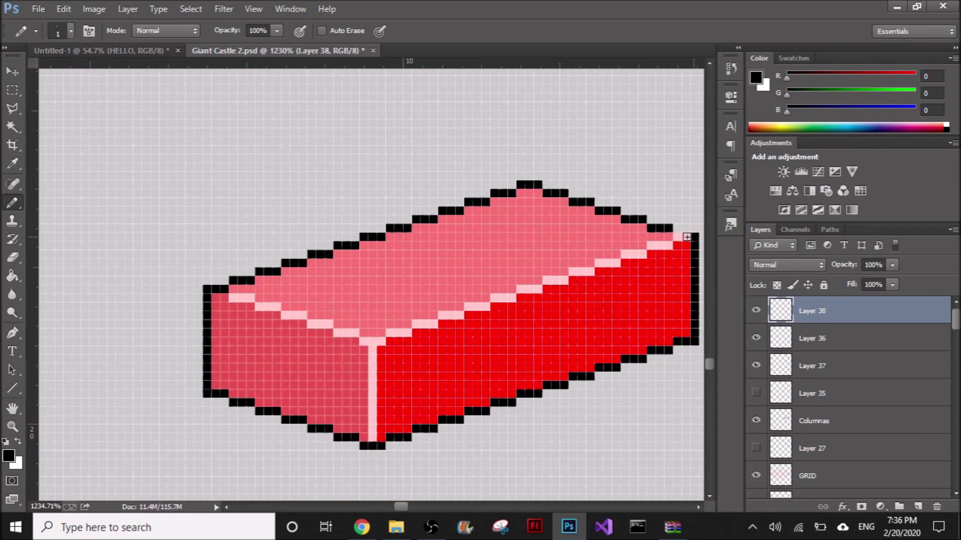
{"action": "scroll", "coordinate": [529, 337], "scroll_direction": "down", "scroll_amount": 2}
{"action": "scroll", "coordinate": [532, 335], "scroll_direction": "down", "scroll_amount": 6}
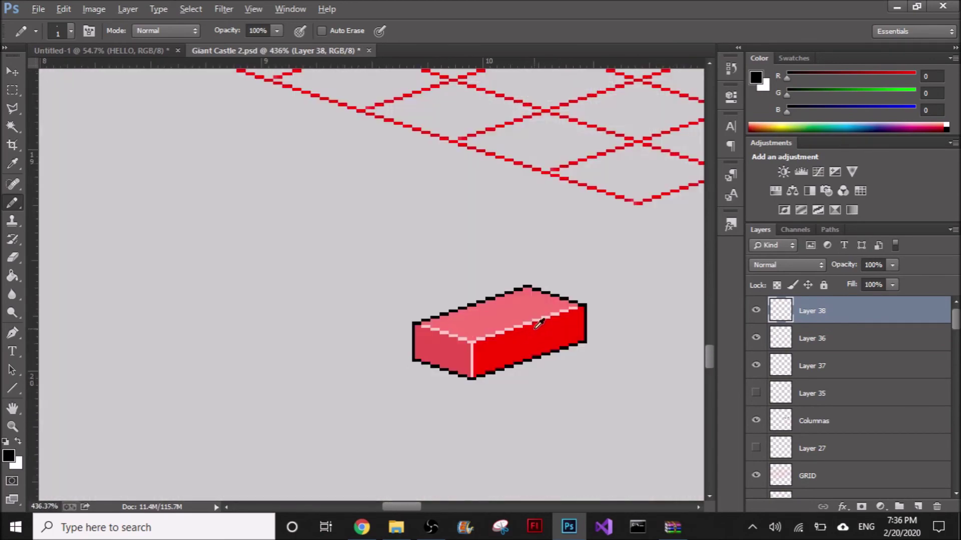
{"action": "key", "text": "alt"}
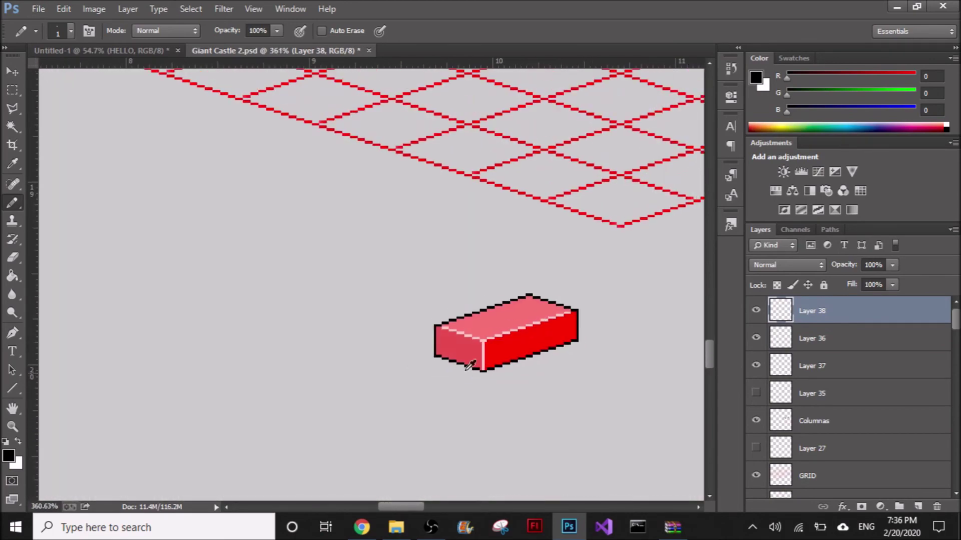
Examine the finished box's outline, shaded faces and pink edge highlights close up and from a distance beside the grid.
{"action": "scroll", "coordinate": [639, 316], "scroll_direction": "down", "scroll_amount": 2}
{"action": "scroll", "coordinate": [622, 354], "scroll_direction": "up", "scroll_amount": 3}
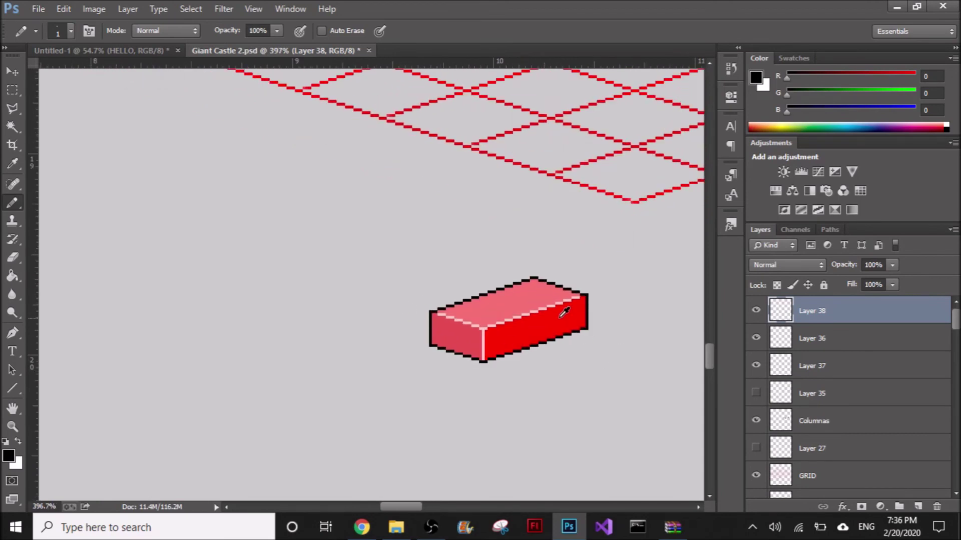
{"action": "scroll", "coordinate": [573, 337], "scroll_direction": "up", "scroll_amount": 1}
{"action": "scroll", "coordinate": [547, 307], "scroll_direction": "down", "scroll_amount": 5}
{"action": "left_click_drag", "start_coordinate": [581, 235], "coordinate": [423, 310]}
{"action": "left_click_drag", "start_coordinate": [574, 142], "coordinate": [302, 422]}
{"action": "left_click_drag", "start_coordinate": [626, 165], "coordinate": [551, 225]}
{"action": "left_click_drag", "start_coordinate": [405, 325], "coordinate": [590, 210]}
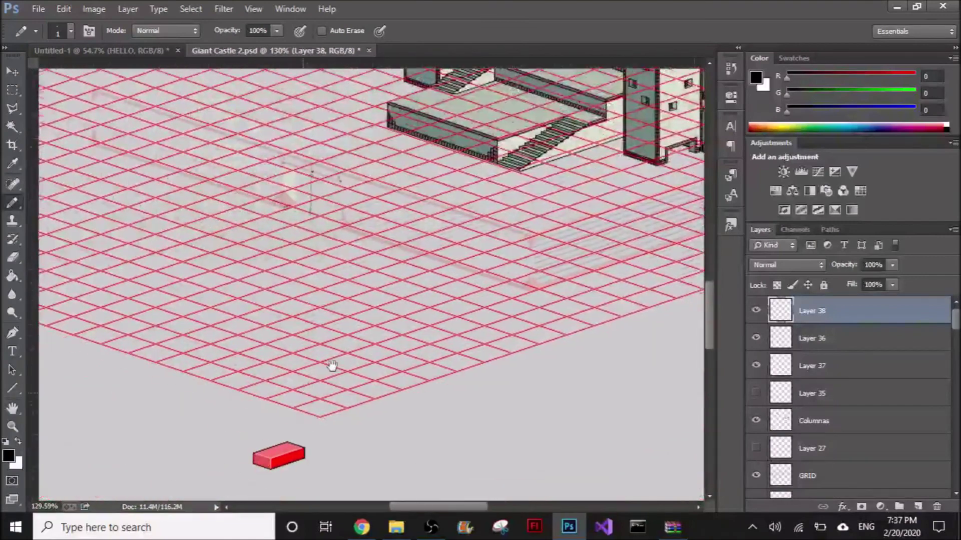
{"action": "left_click_drag", "start_coordinate": [307, 387], "coordinate": [429, 241]}
{"action": "scroll", "coordinate": [426, 291], "scroll_direction": "up", "scroll_amount": 5}
{"action": "scroll", "coordinate": [424, 289], "scroll_direction": "down", "scroll_amount": 2}
{"action": "key", "text": "alt"}
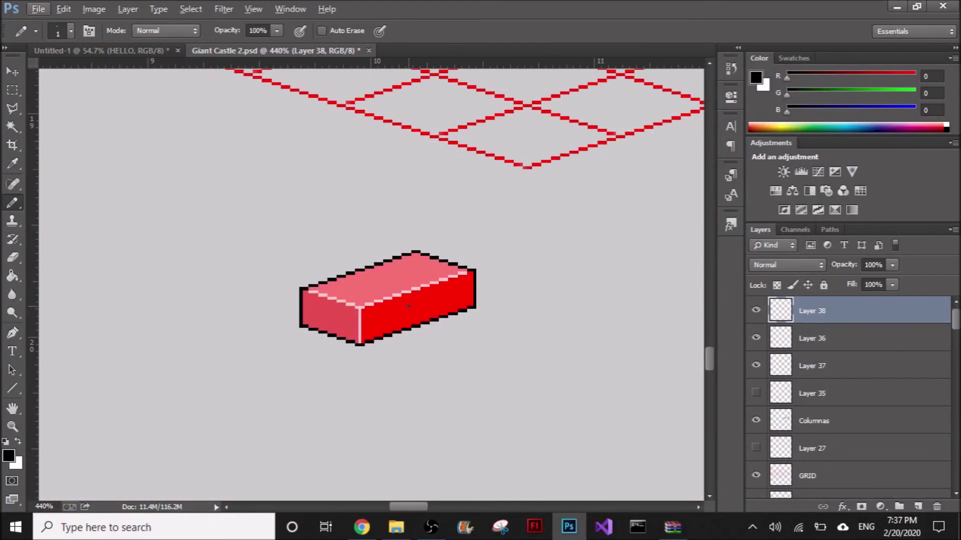
{"action": "key", "text": "alt"}
{"action": "scroll", "coordinate": [453, 281], "scroll_direction": "down", "scroll_amount": 5}
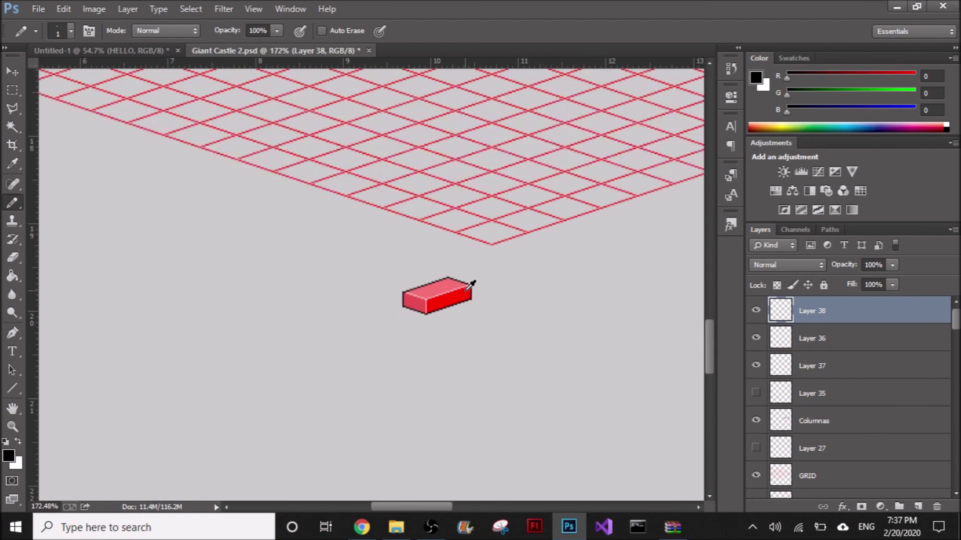
Examine the castle's towers, stairs and walls on the isometric grid and compare their shading with the red box.
{"action": "scroll", "coordinate": [474, 279], "scroll_direction": "down", "scroll_amount": 5}
{"action": "mouse_move", "coordinate": [563, 150]}
{"action": "left_mouse_down"}
{"action": "mouse_move", "coordinate": [399, 291]}
{"action": "mouse_move", "coordinate": [251, 384]}
{"action": "left_mouse_up"}
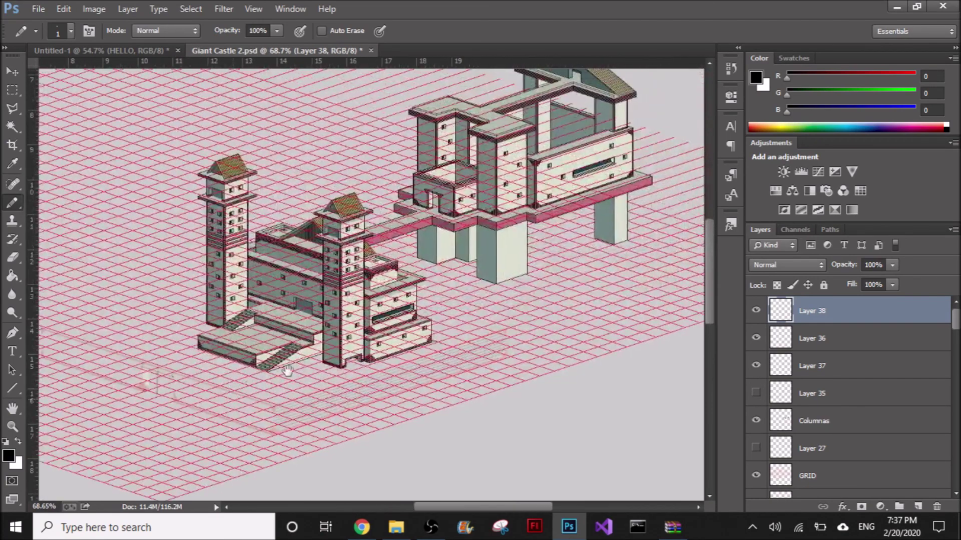
{"action": "left_click_drag", "start_coordinate": [512, 168], "coordinate": [473, 224]}
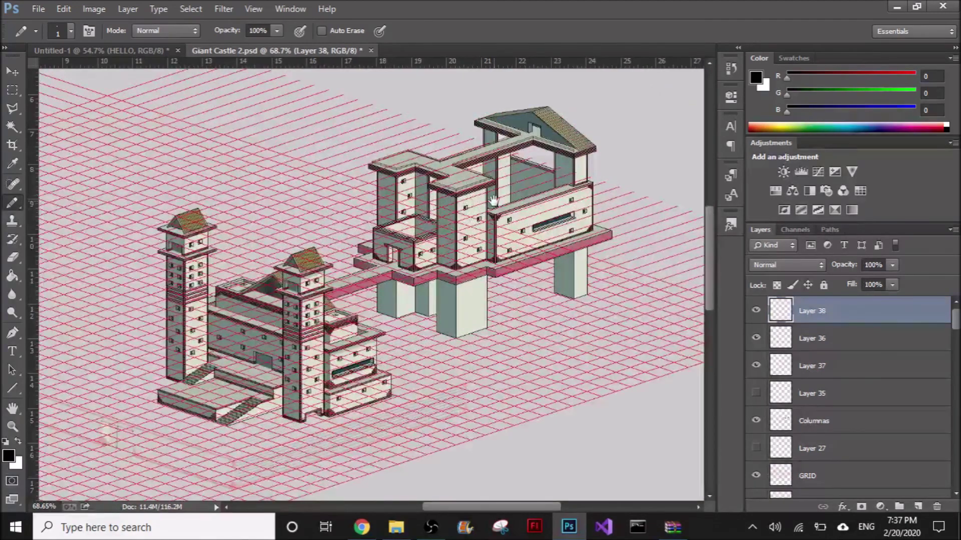
{"action": "scroll", "coordinate": [306, 296], "scroll_direction": "up", "scroll_amount": 5}
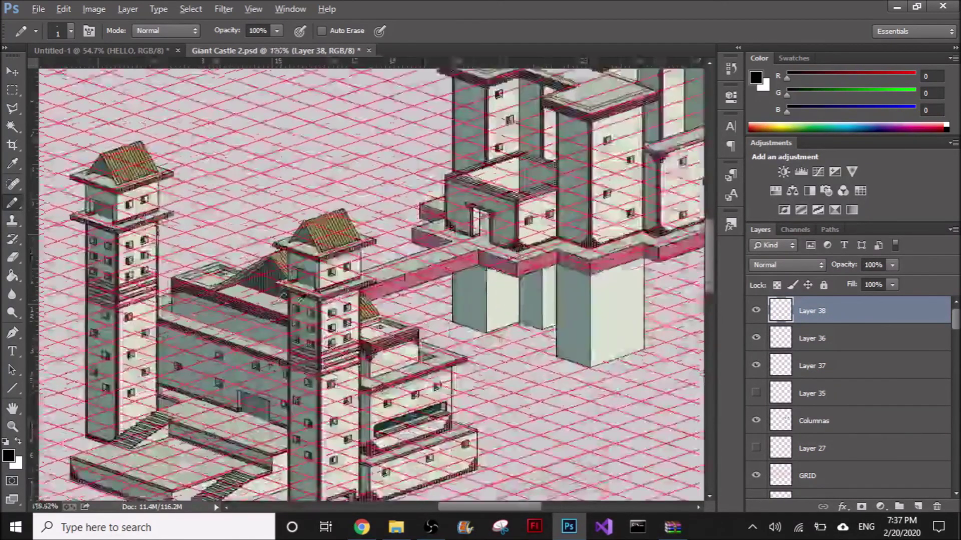
{"action": "left_click_drag", "start_coordinate": [234, 403], "coordinate": [392, 293]}
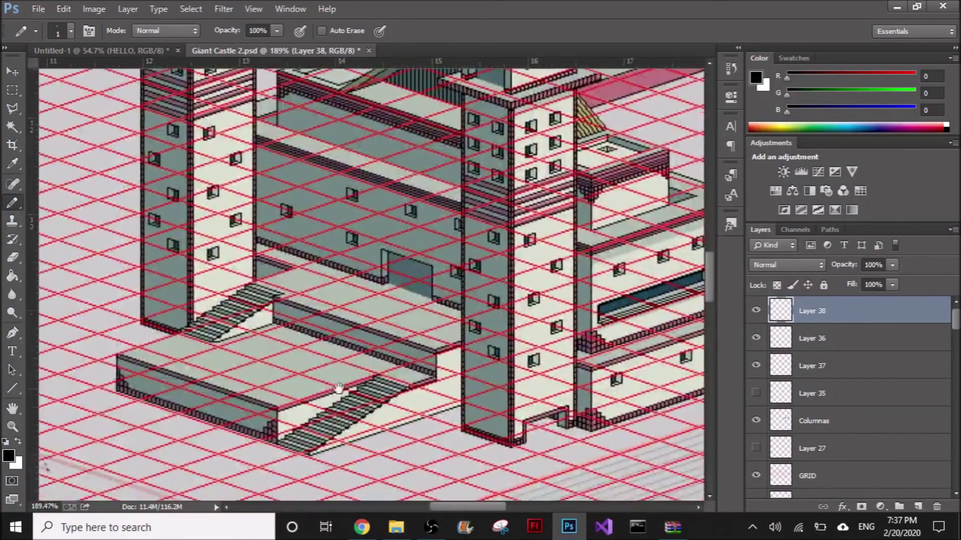
{"action": "left_click_drag", "start_coordinate": [399, 338], "coordinate": [551, 200]}
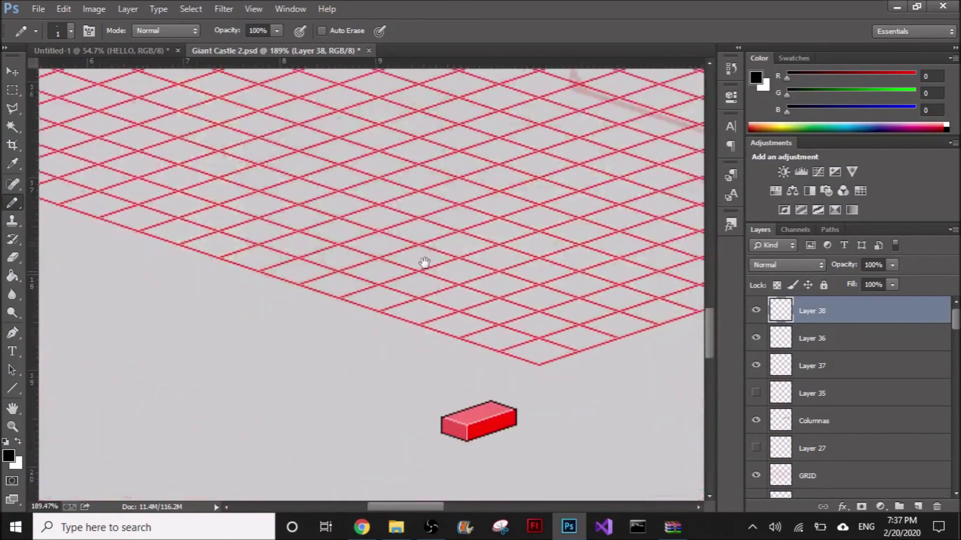
{"action": "left_click_drag", "start_coordinate": [418, 289], "coordinate": [382, 219]}
{"action": "scroll", "coordinate": [446, 317], "scroll_direction": "up", "scroll_amount": 4}
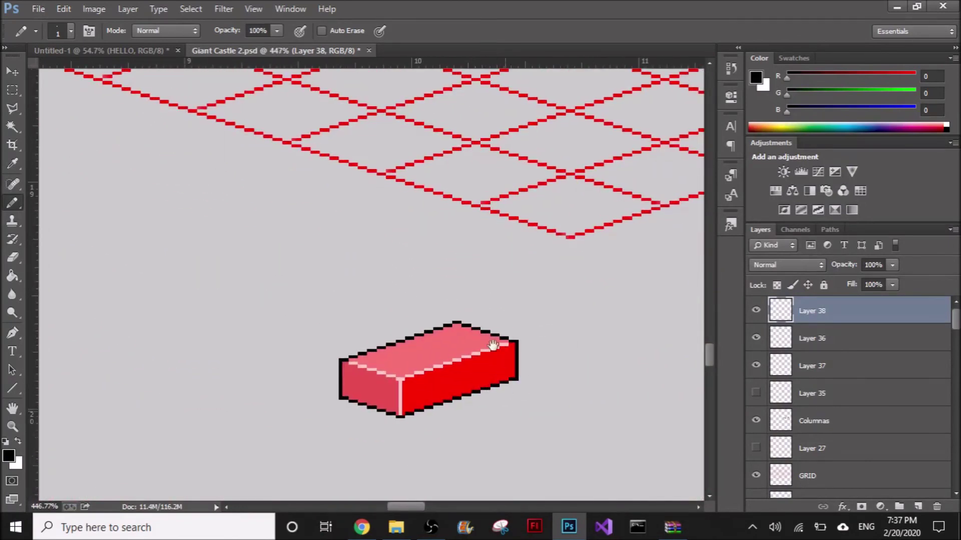
{"action": "scroll", "coordinate": [500, 347], "scroll_direction": "up", "scroll_amount": 4}
{"action": "scroll", "coordinate": [424, 286], "scroll_direction": "down", "scroll_amount": 4}
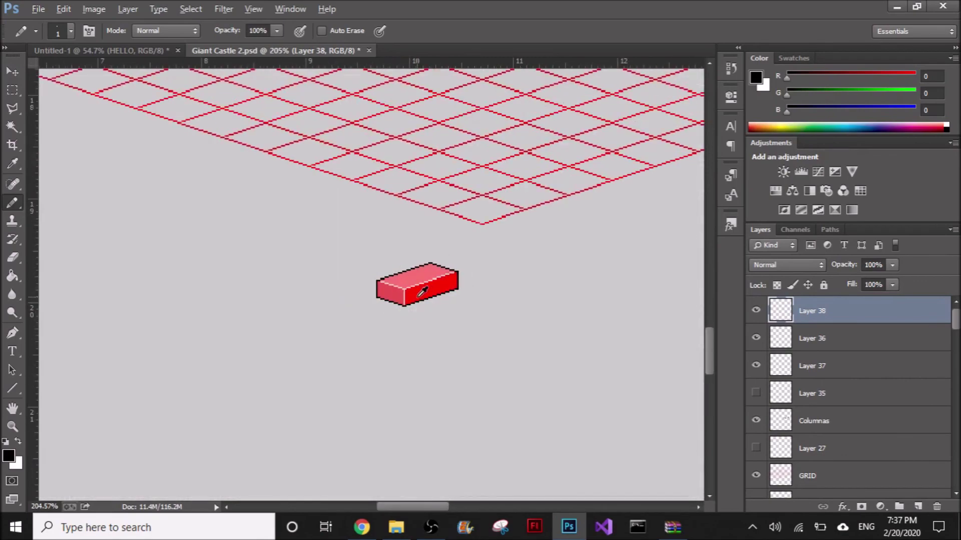
Examine the castle's front tower, balcony building and supporting columns, and compare their edges with the red box.
{"action": "key", "text": "alt"}
{"action": "left_click_drag", "start_coordinate": [575, 205], "coordinate": [373, 372]}
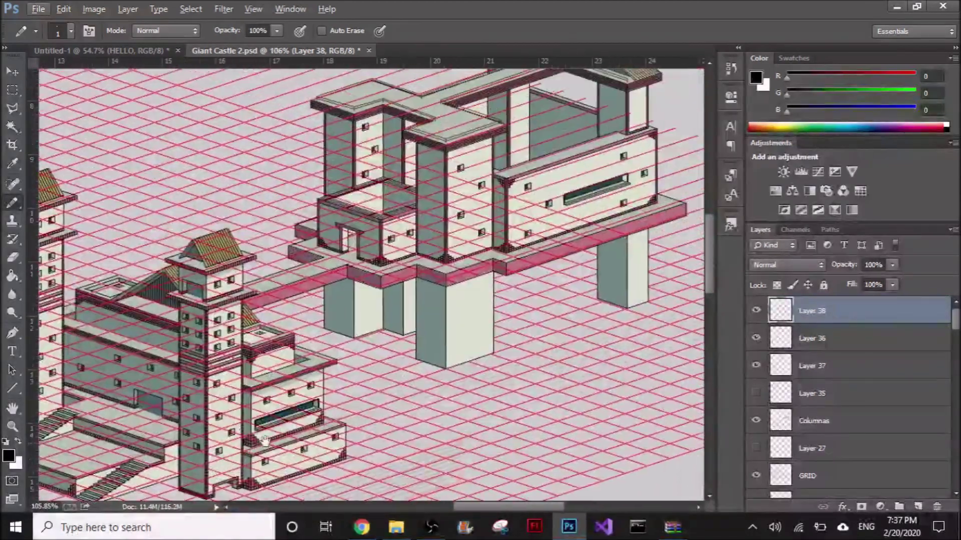
{"action": "left_click_drag", "start_coordinate": [265, 441], "coordinate": [299, 409]}
{"action": "scroll", "coordinate": [284, 376], "scroll_direction": "up", "scroll_amount": 7}
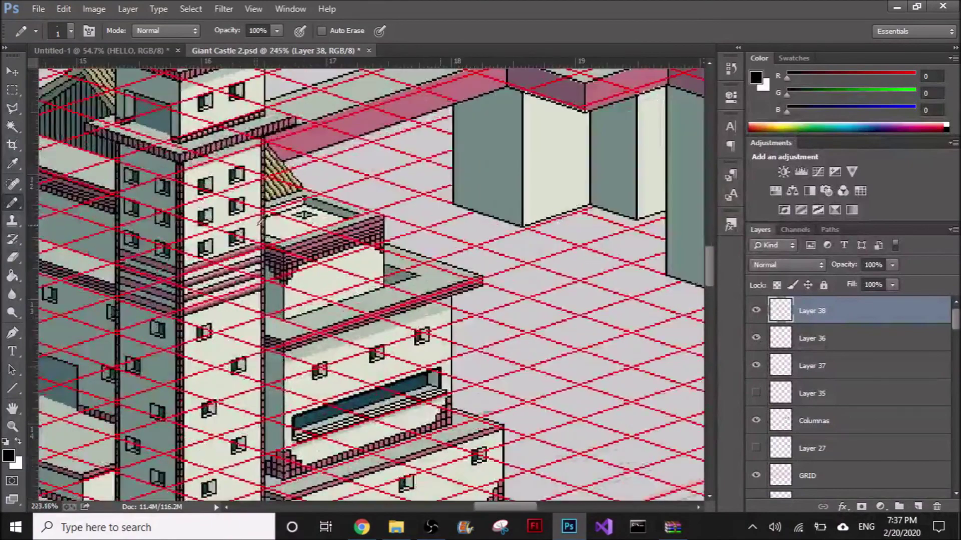
{"action": "scroll", "coordinate": [250, 255], "scroll_direction": "down", "scroll_amount": 4}
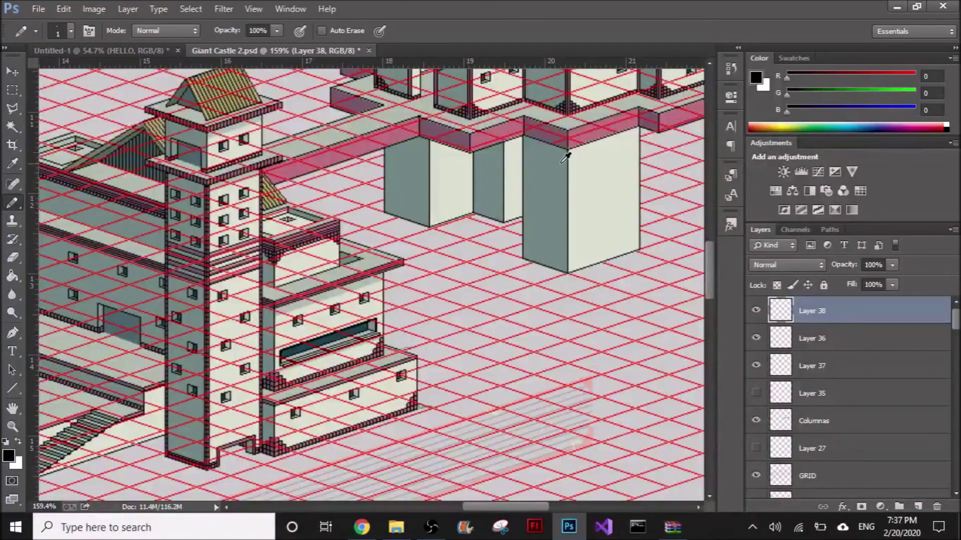
{"action": "scroll", "coordinate": [565, 158], "scroll_direction": "down", "scroll_amount": 6}
{"action": "left_click_drag", "start_coordinate": [467, 257], "coordinate": [570, 192]}
{"action": "left_click_drag", "start_coordinate": [280, 475], "coordinate": [437, 235]}
{"action": "scroll", "coordinate": [367, 269], "scroll_direction": "up", "scroll_amount": 5}
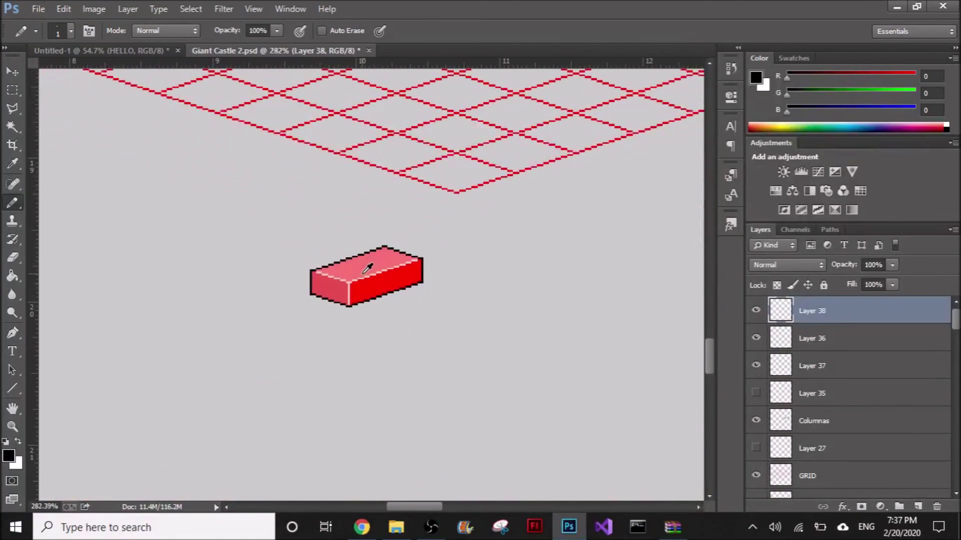
{"action": "scroll", "coordinate": [367, 269], "scroll_direction": "up", "scroll_amount": 1}
{"action": "left_click", "coordinate": [439, 533]}
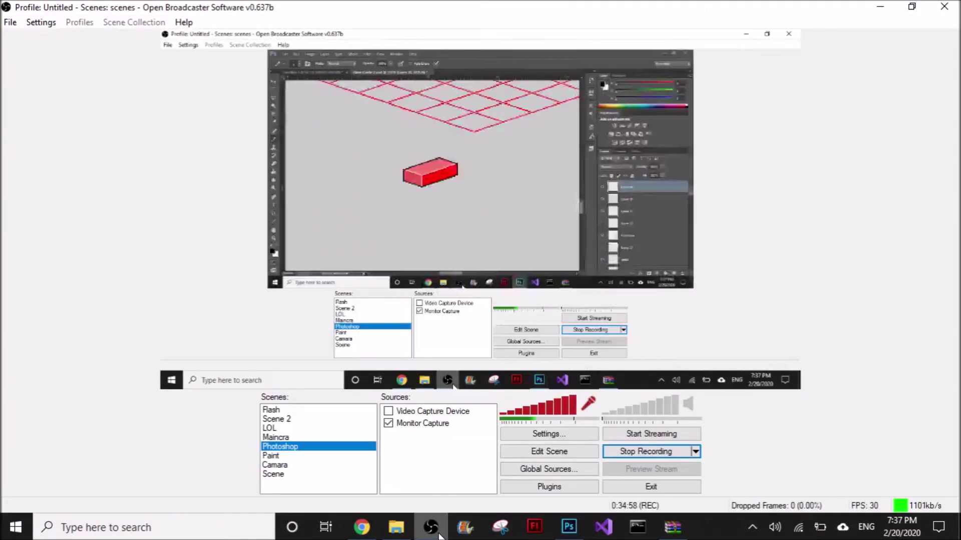
{"action": "left_click", "coordinate": [439, 534]}
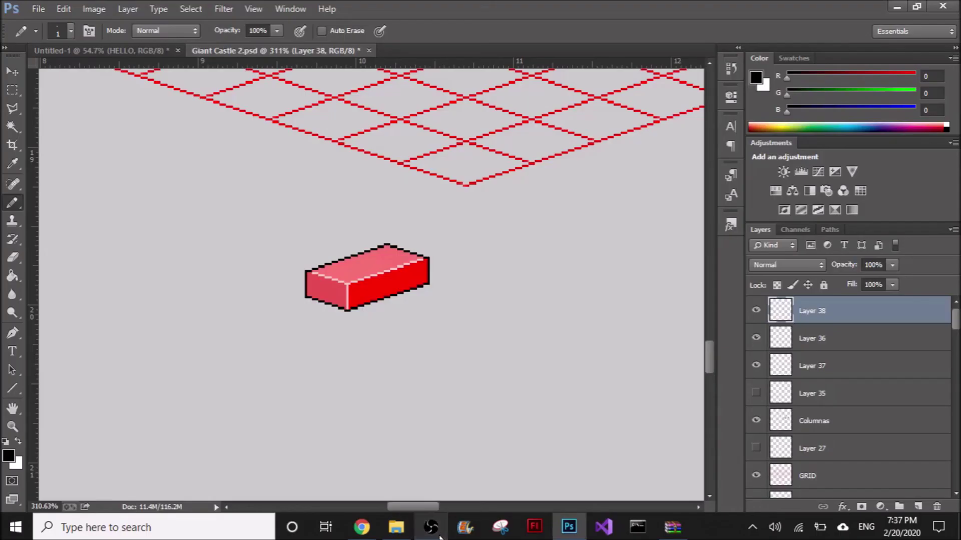
{"action": "mouse_move", "coordinate": [370, 537]}
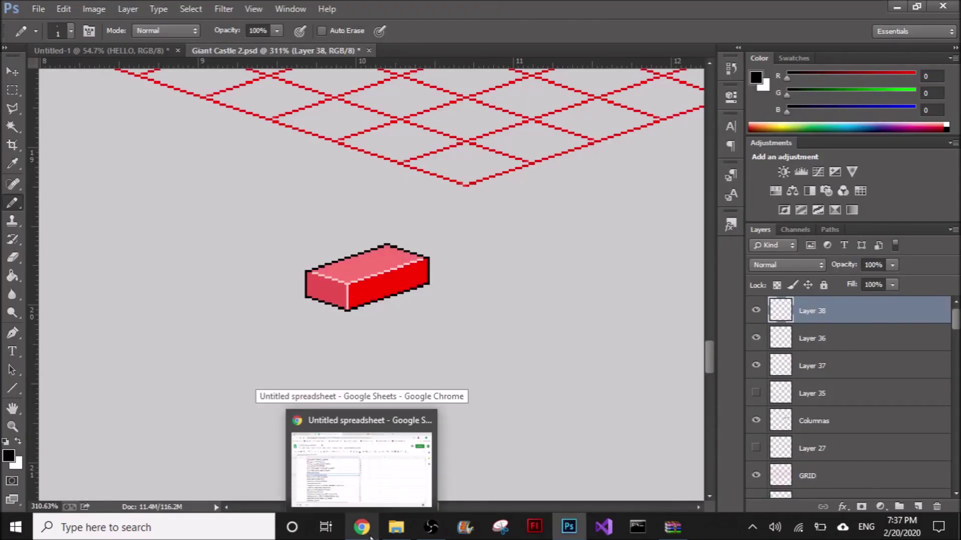